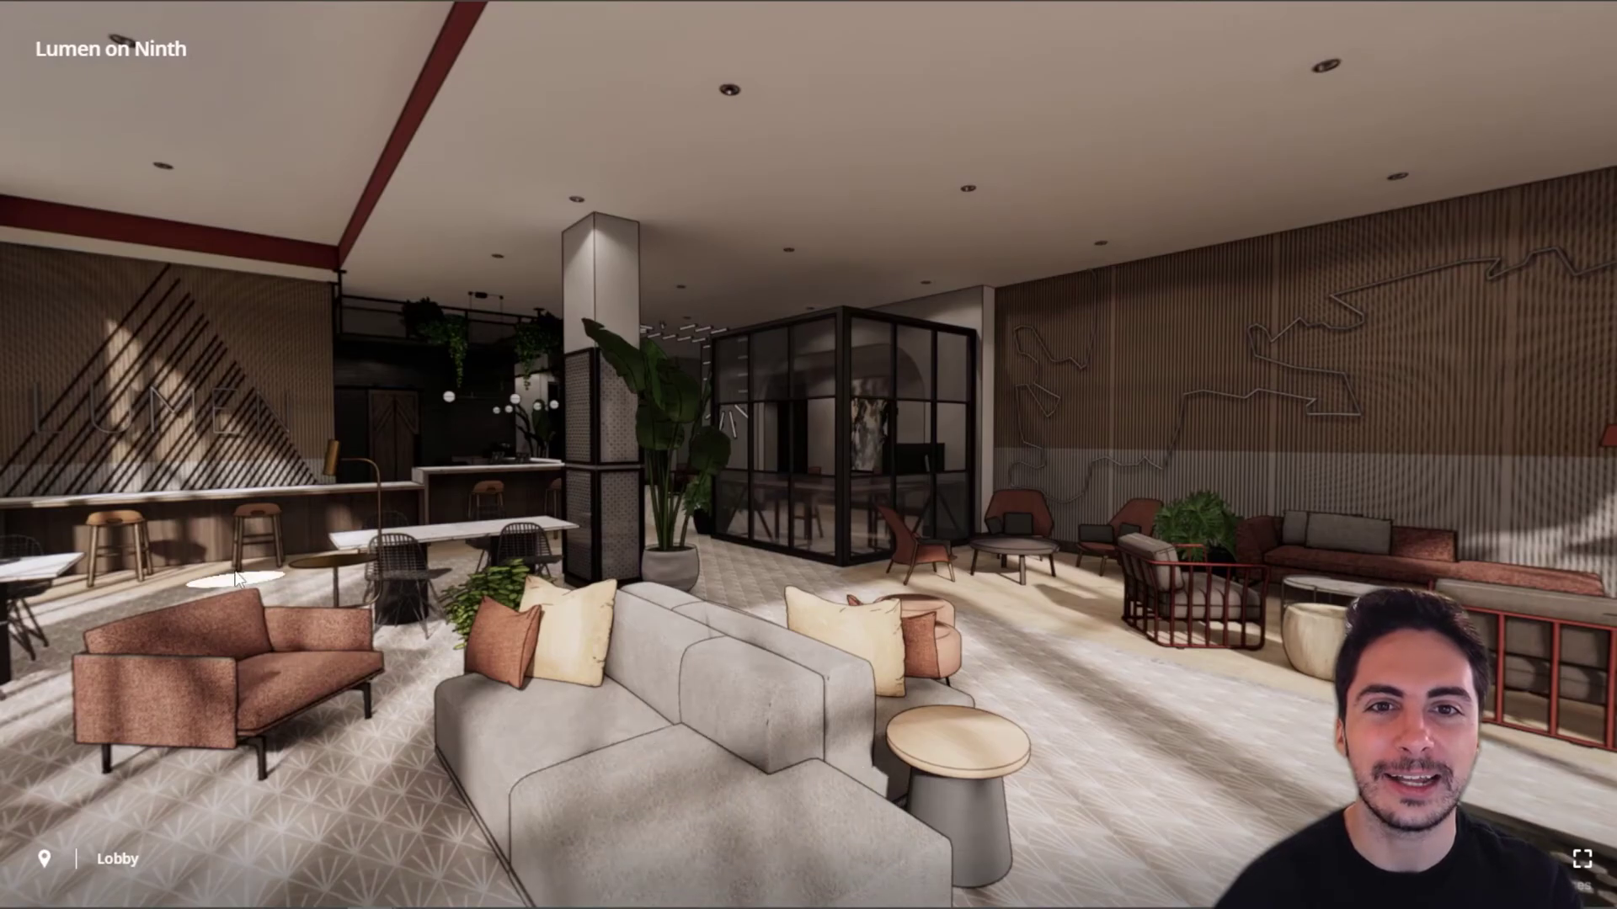
Step: Move through the tour past the glass room and bar to the Entry and window-wall lounge views
{"action": "left_click", "coordinate": [1125, 672]}
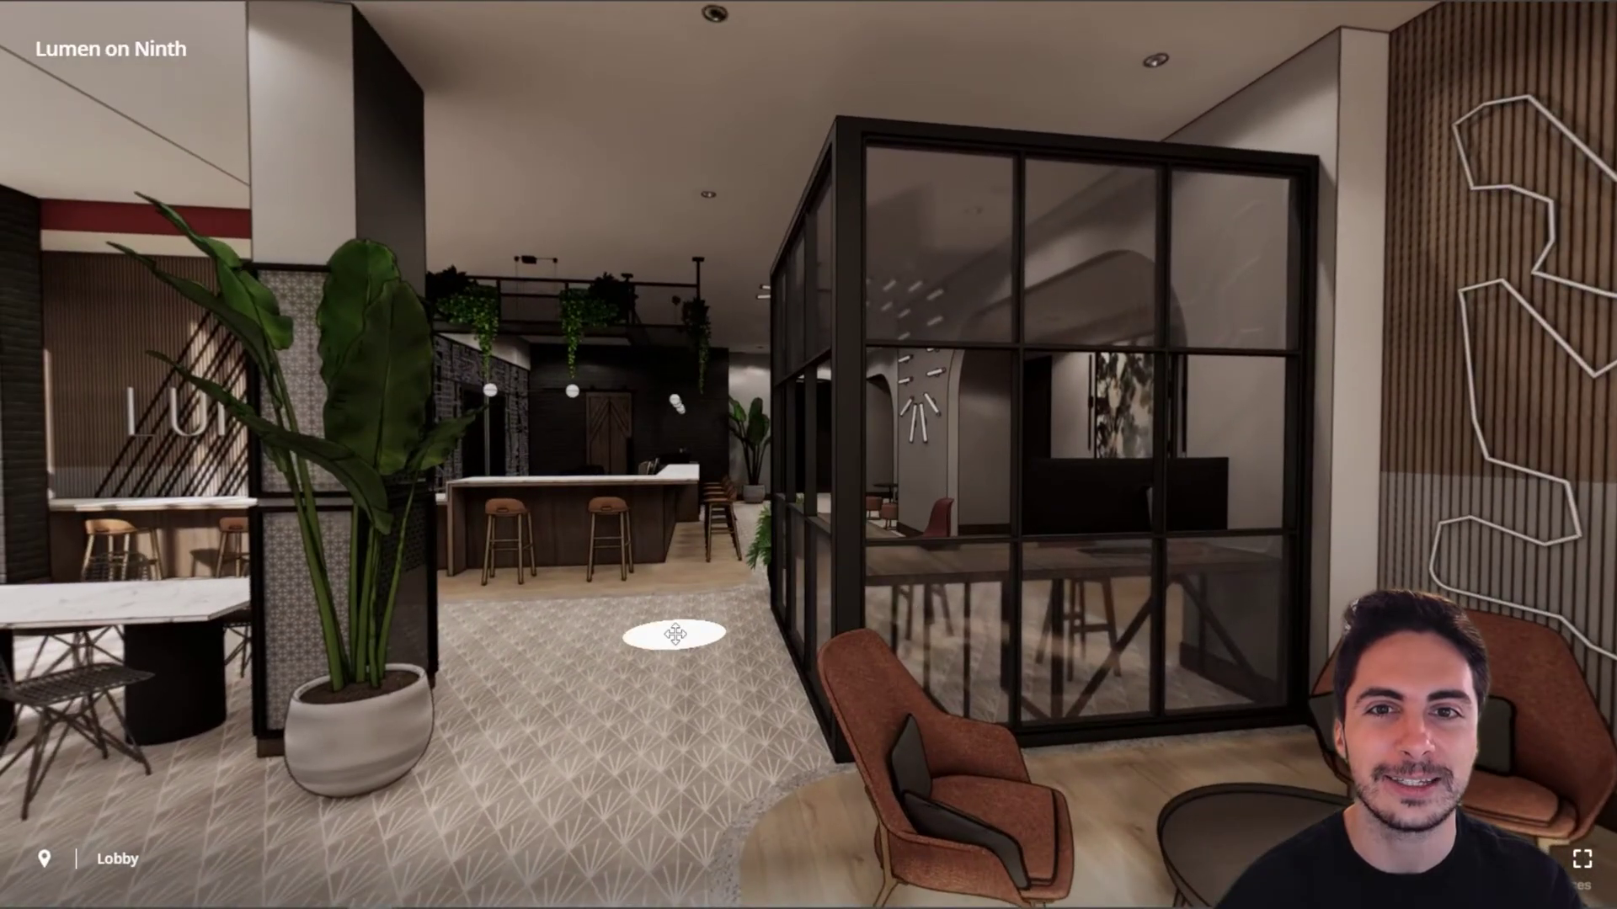
{"action": "left_click", "coordinate": [667, 635]}
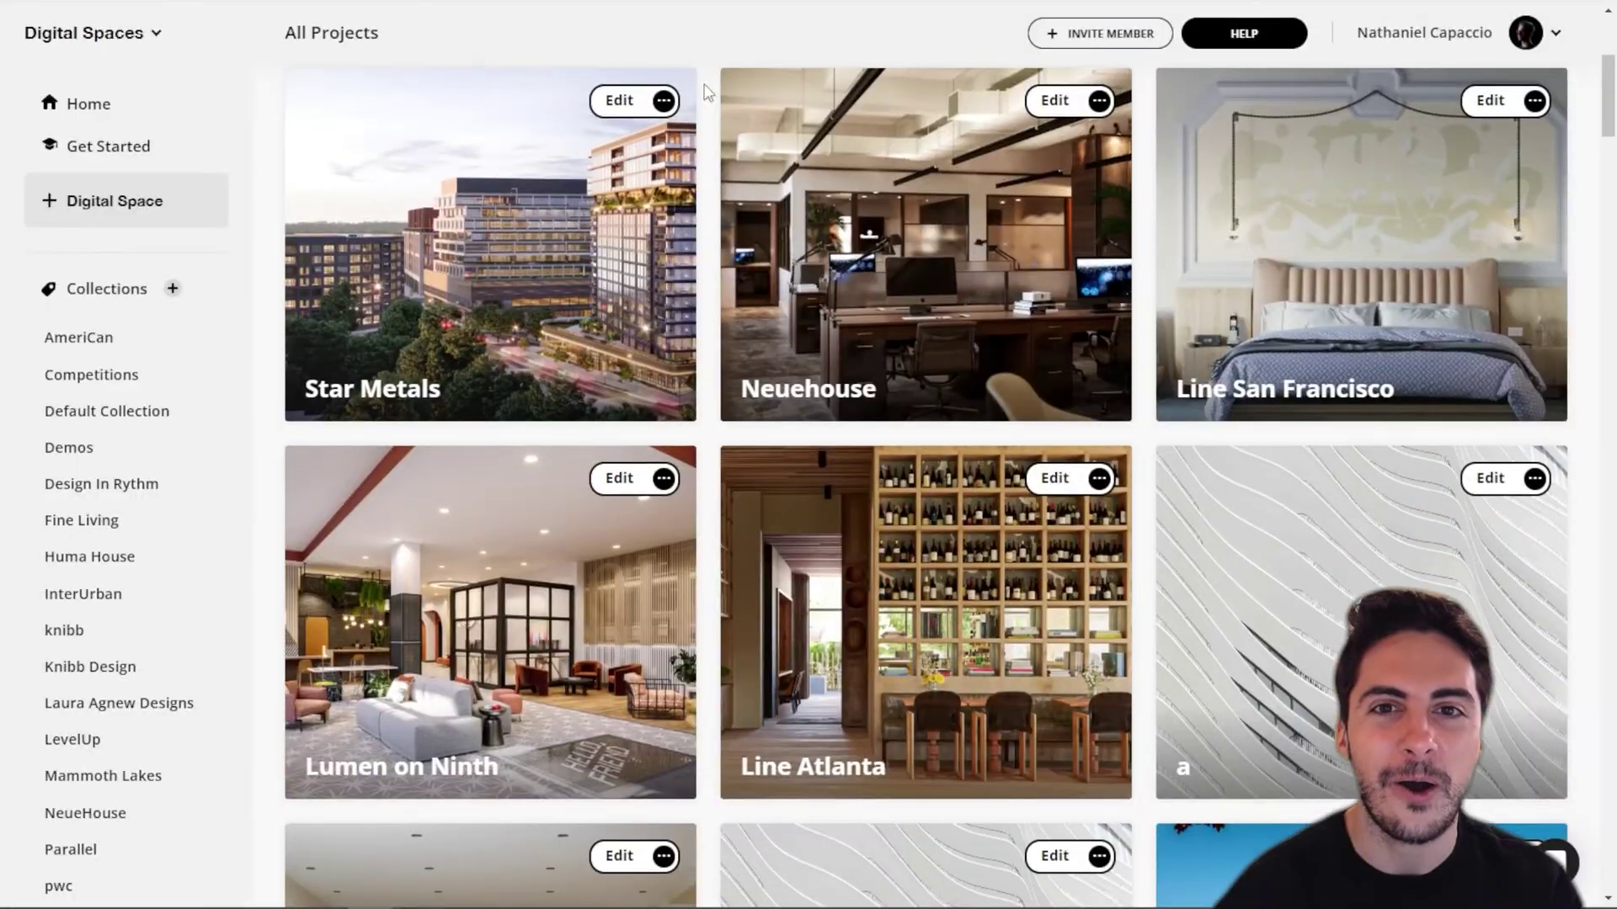
{"action": "scroll", "coordinate": [706, 91], "scroll_direction": "down", "scroll_amount": 8}
{"action": "scroll", "coordinate": [705, 91], "scroll_direction": "down", "scroll_amount": 10}
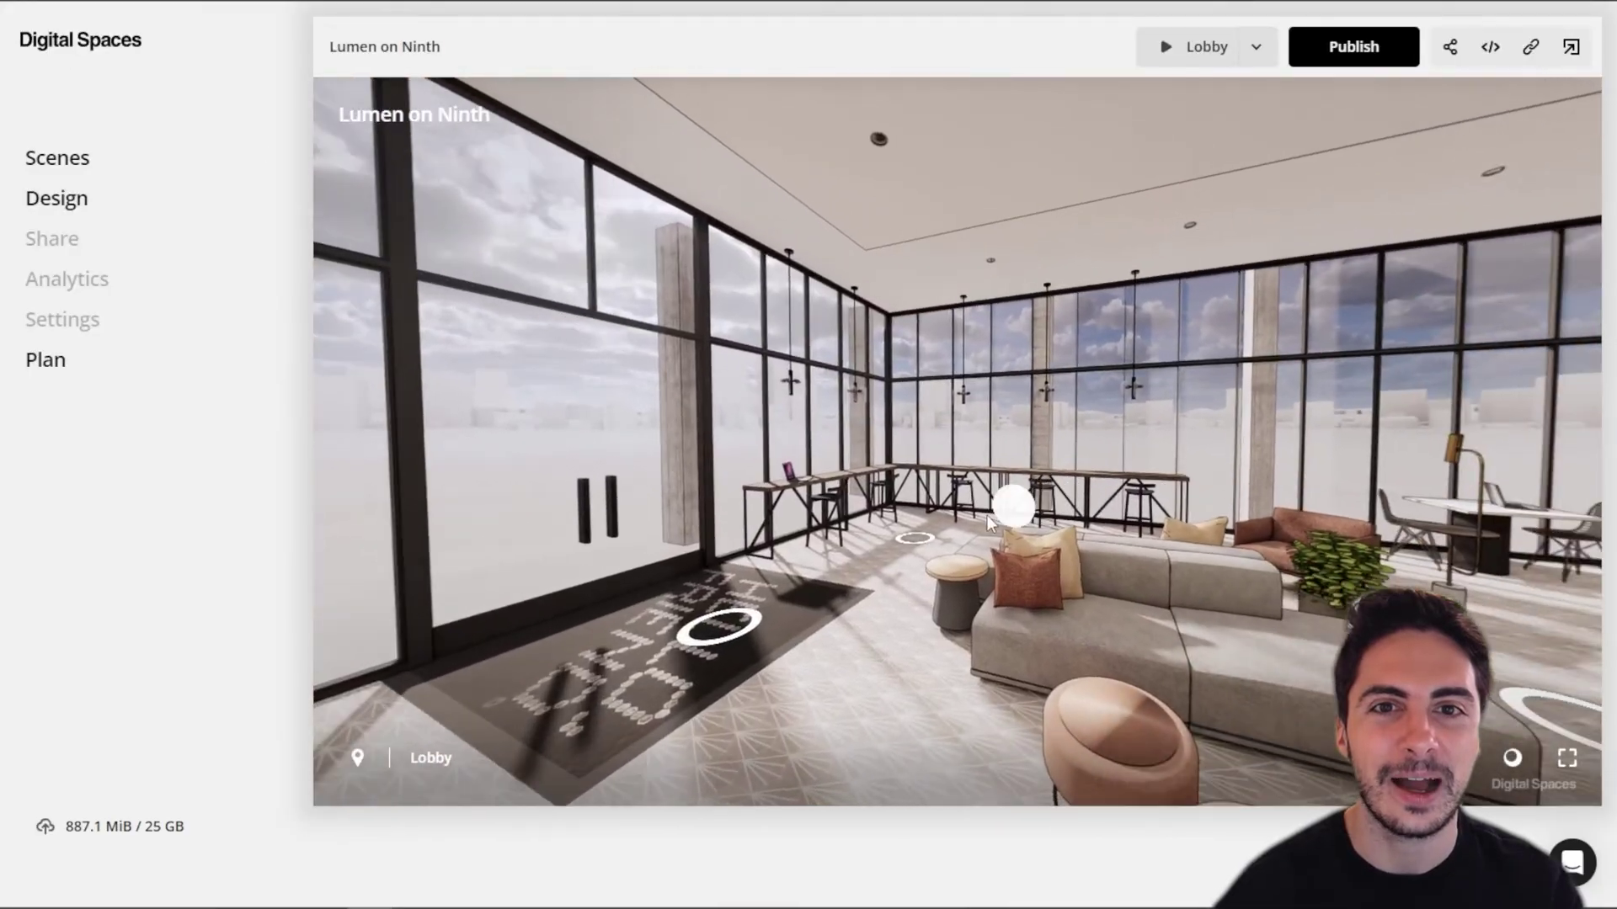
{"action": "left_click", "coordinate": [989, 524]}
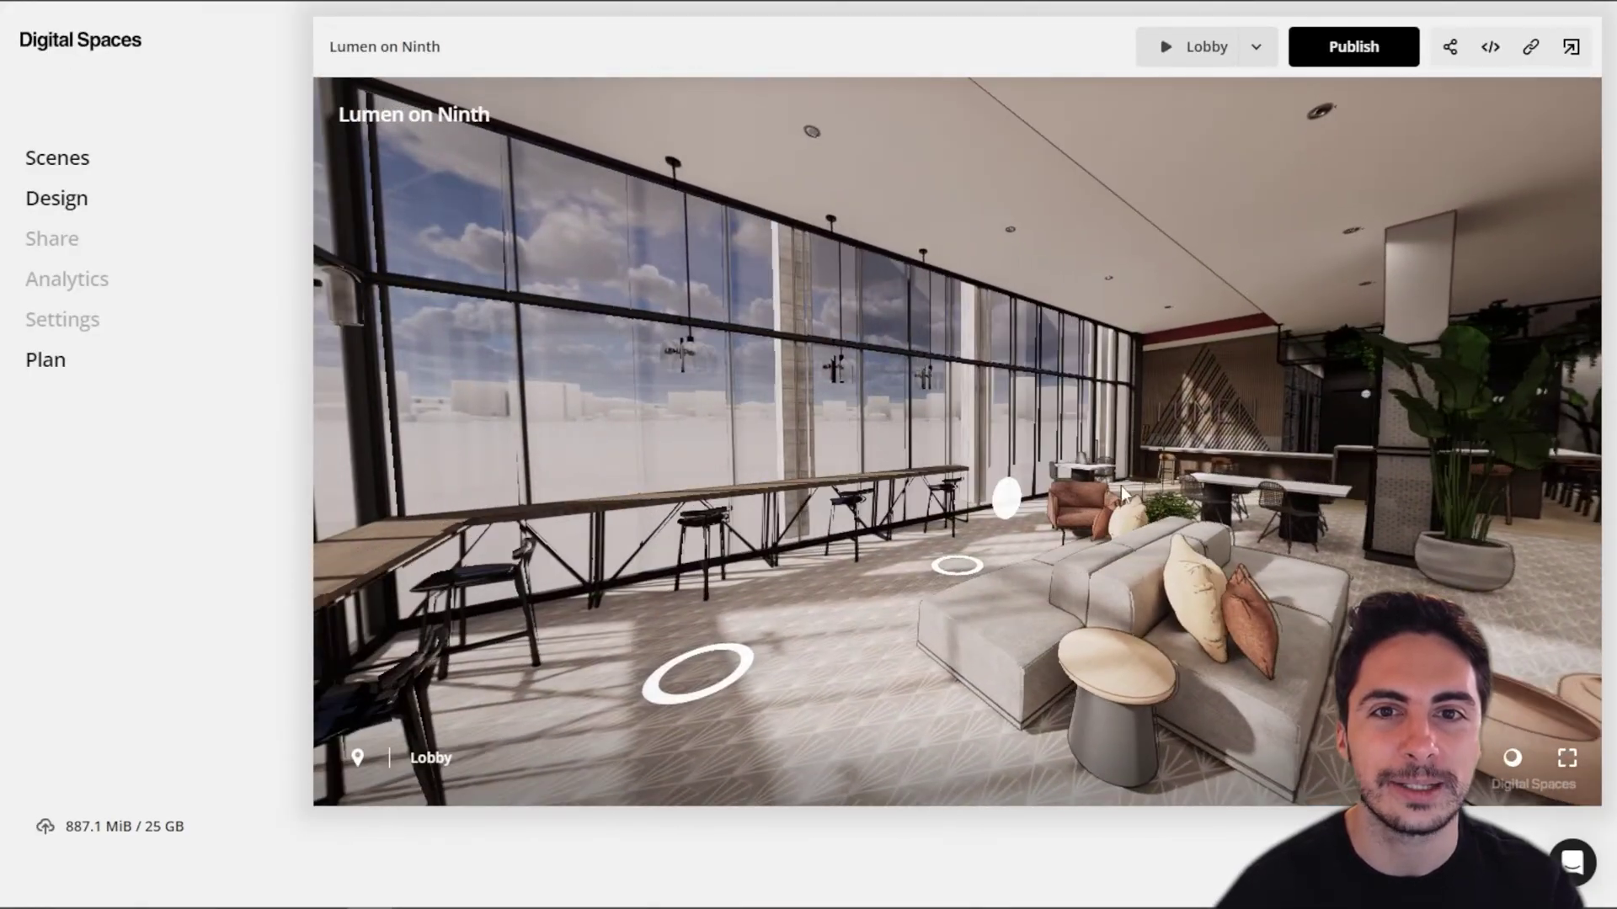
{"action": "left_click", "coordinate": [1123, 494]}
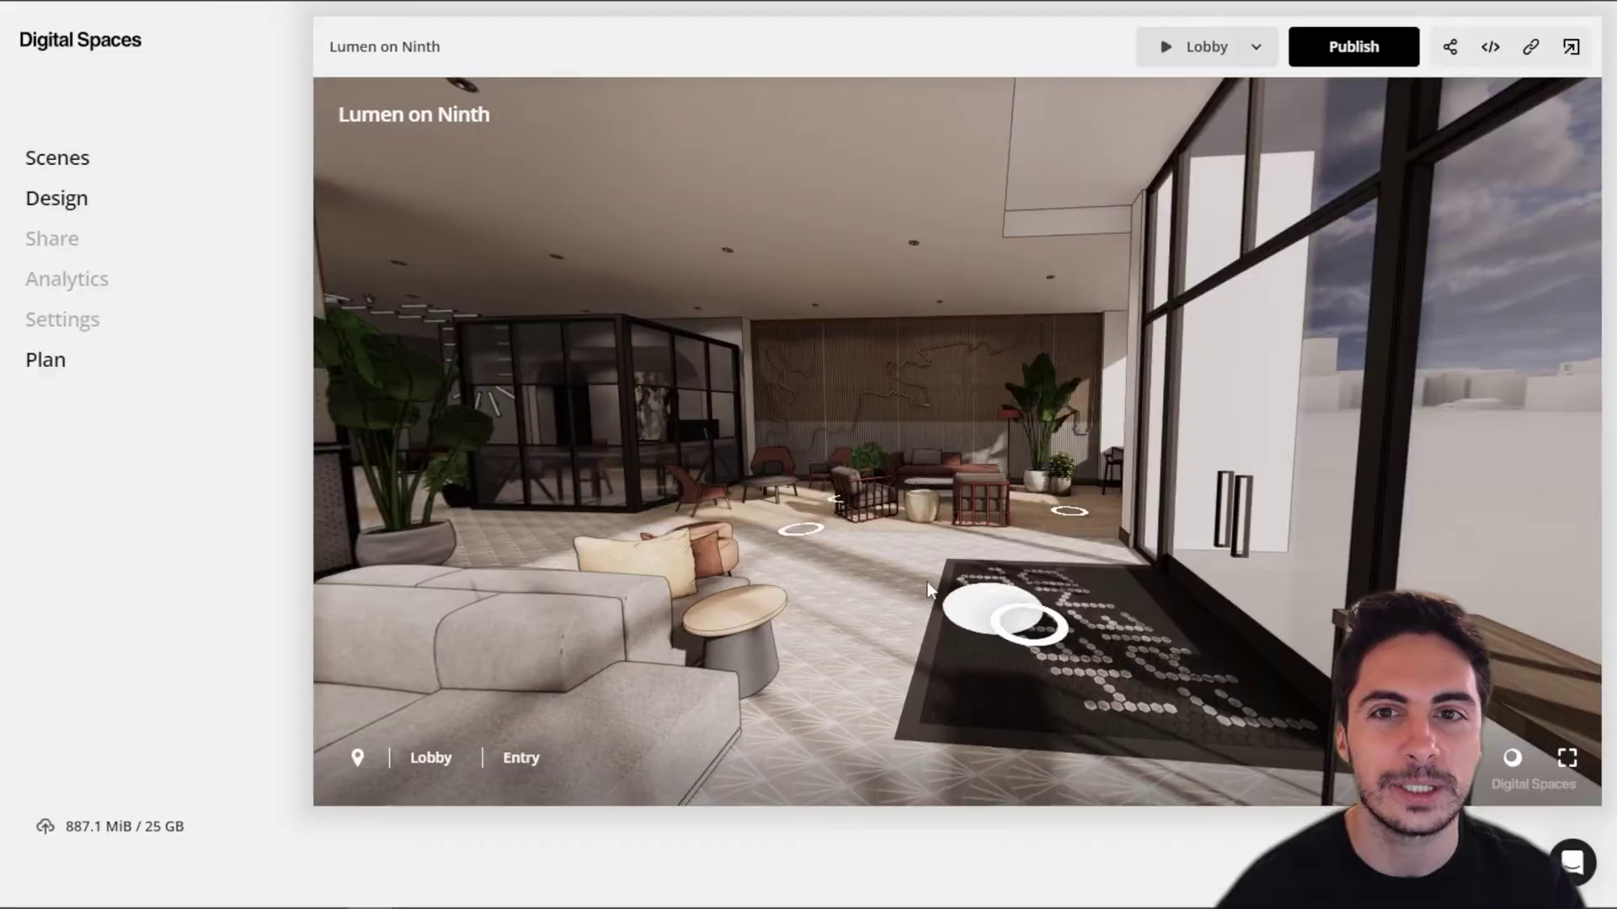
{"action": "left_click", "coordinate": [928, 590]}
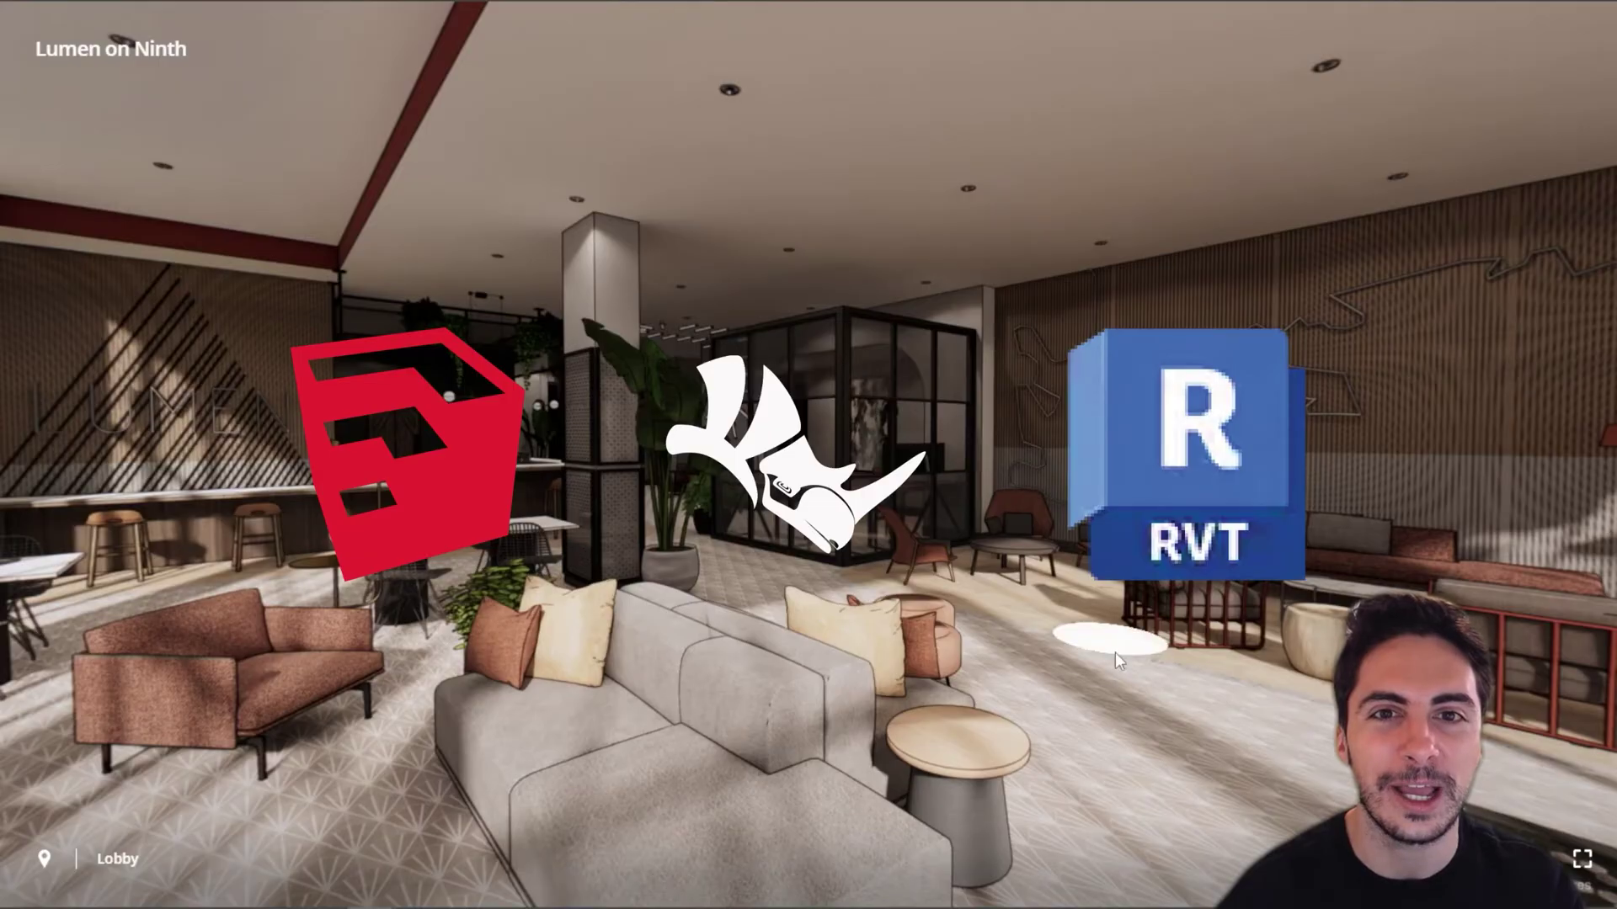
{"action": "left_click", "coordinate": [1118, 674]}
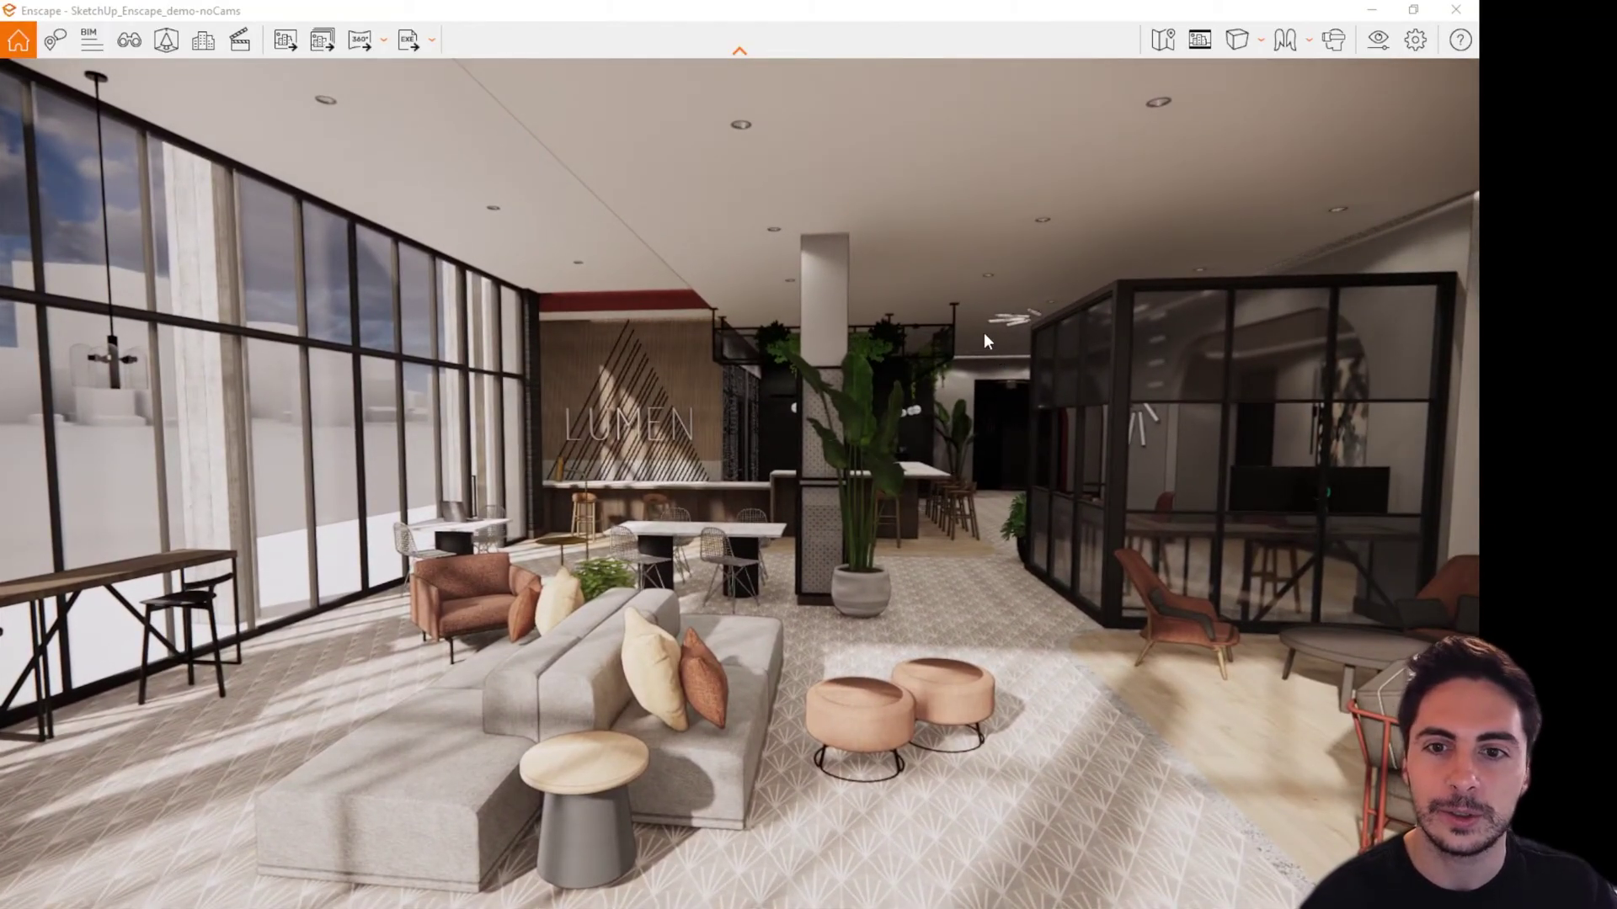
Step: Switch to Walk Mode and frame the hex-tile rug and seating area
{"action": "left_click", "coordinate": [1310, 42]}
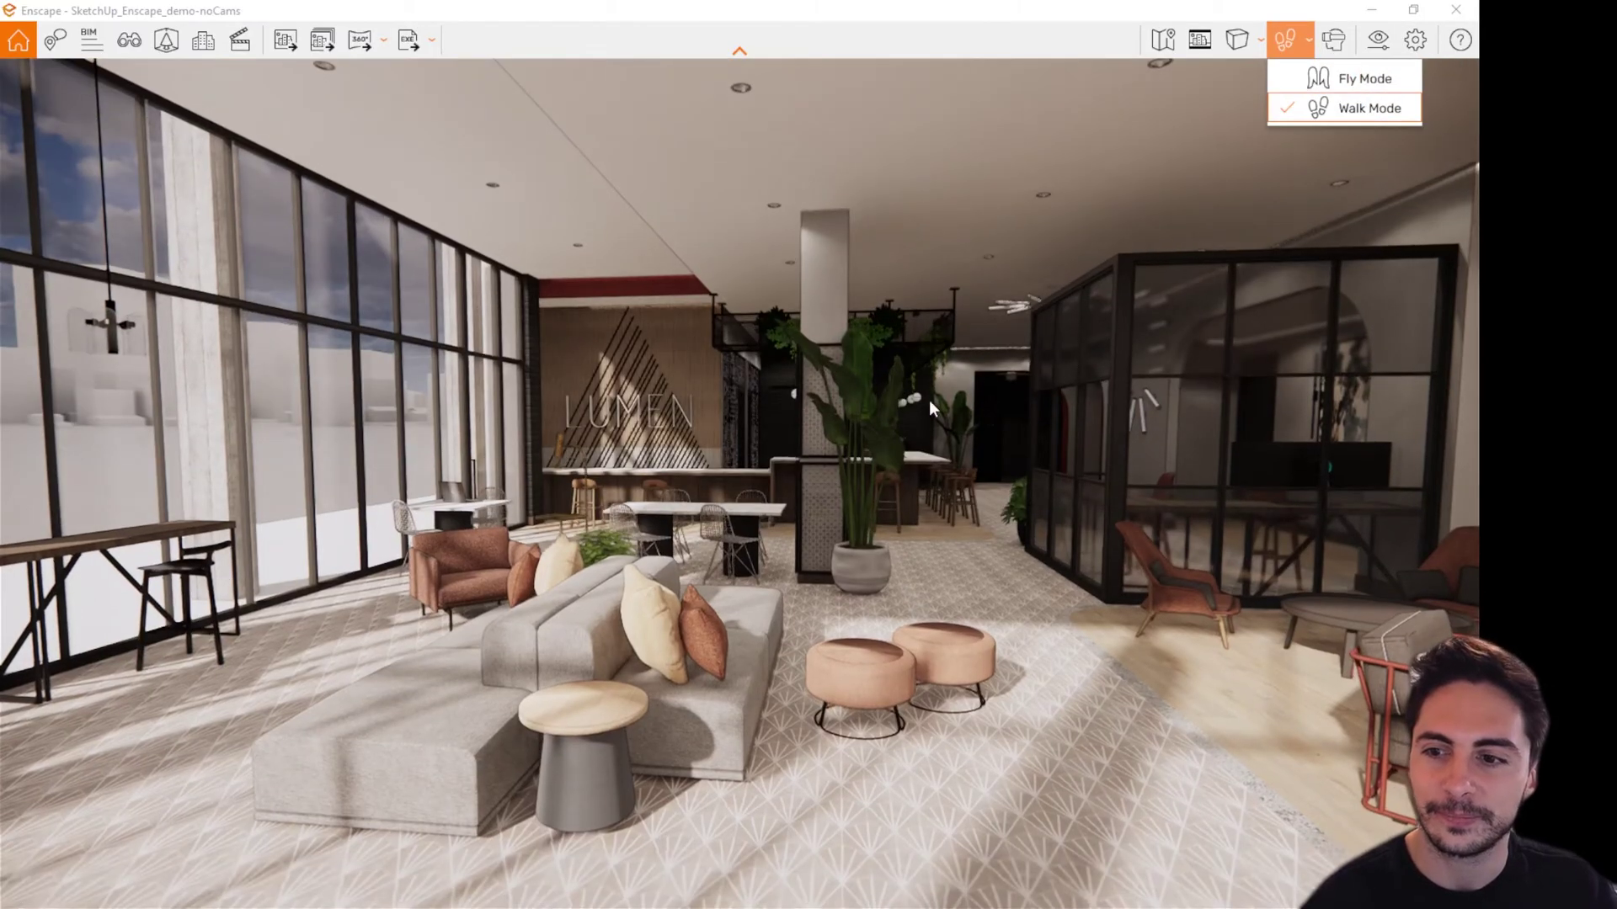
{"action": "left_click", "coordinate": [1331, 109]}
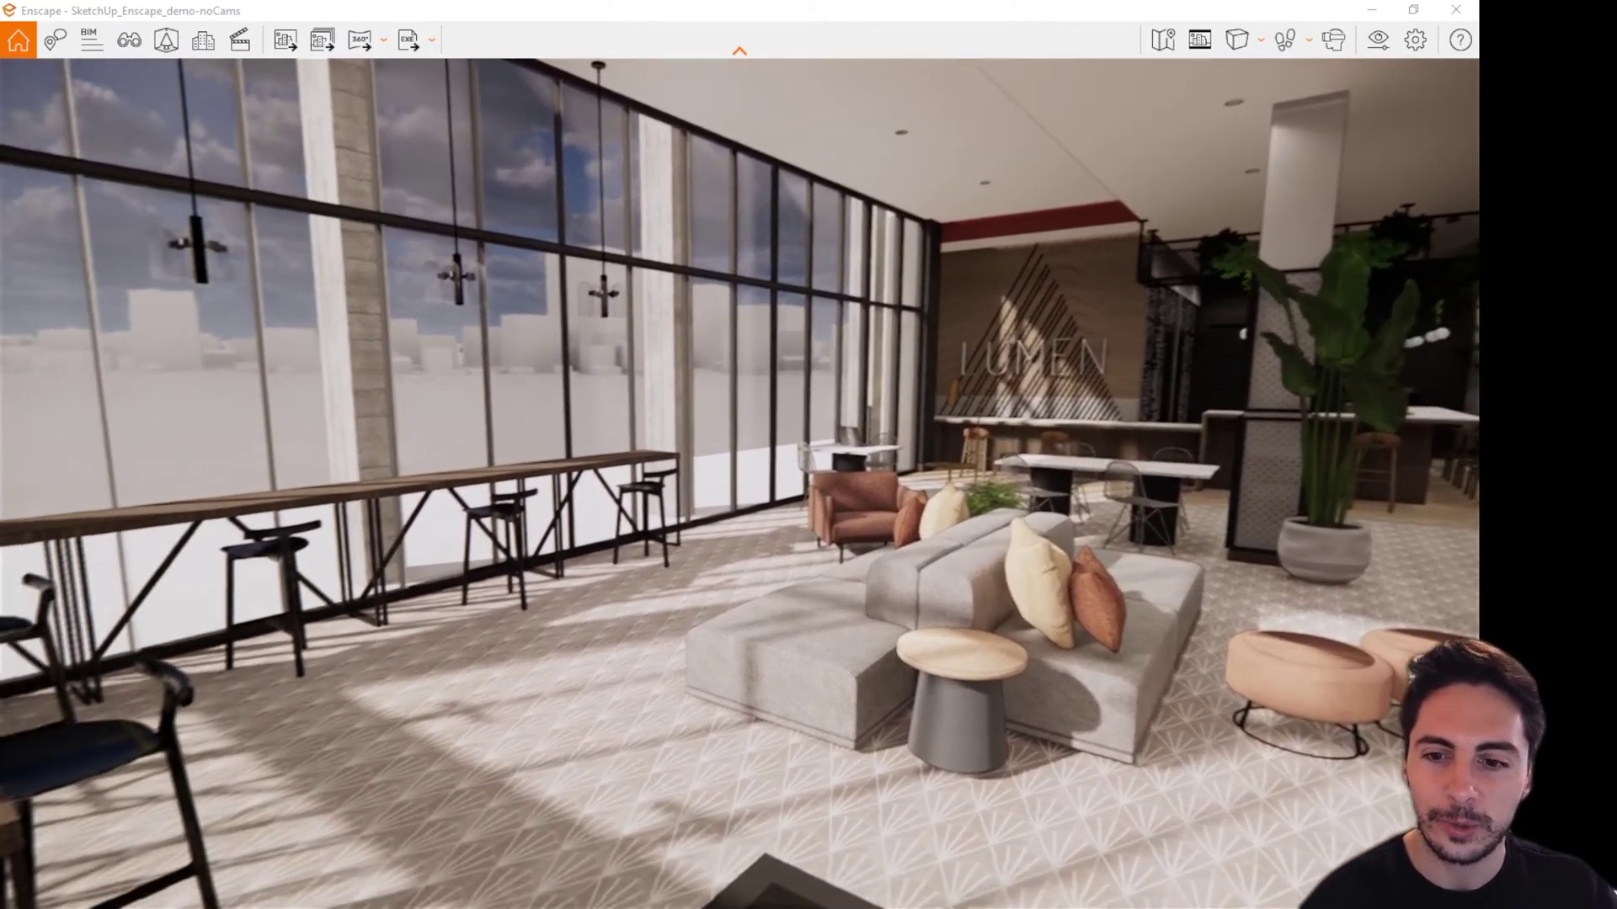
{"action": "key", "text": "s"}
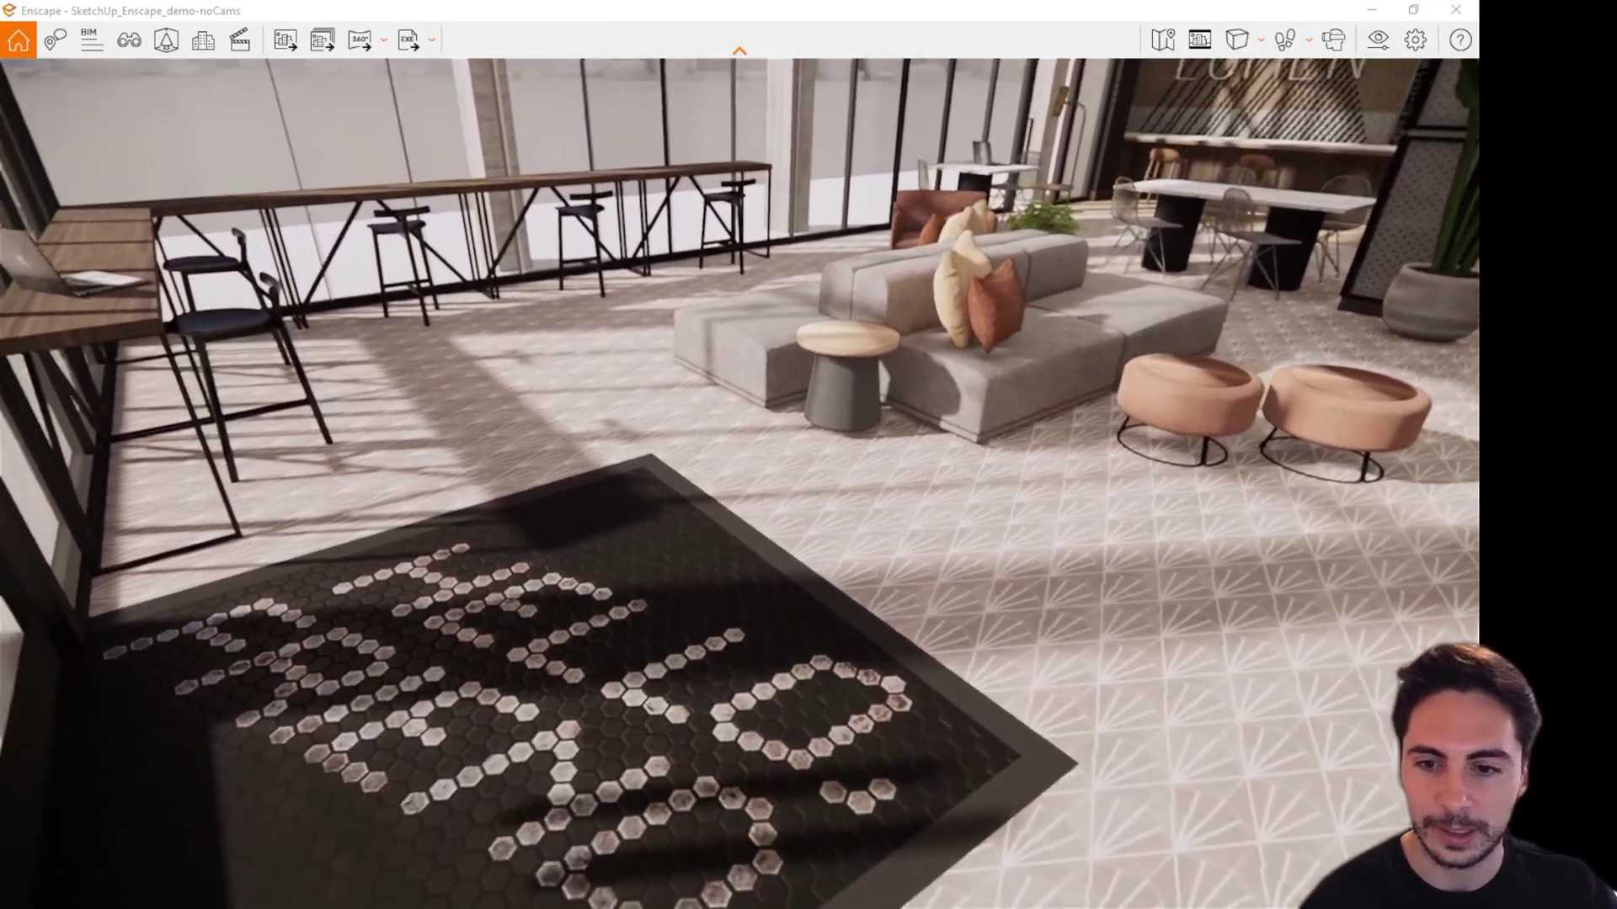
{"action": "key", "text": "d"}
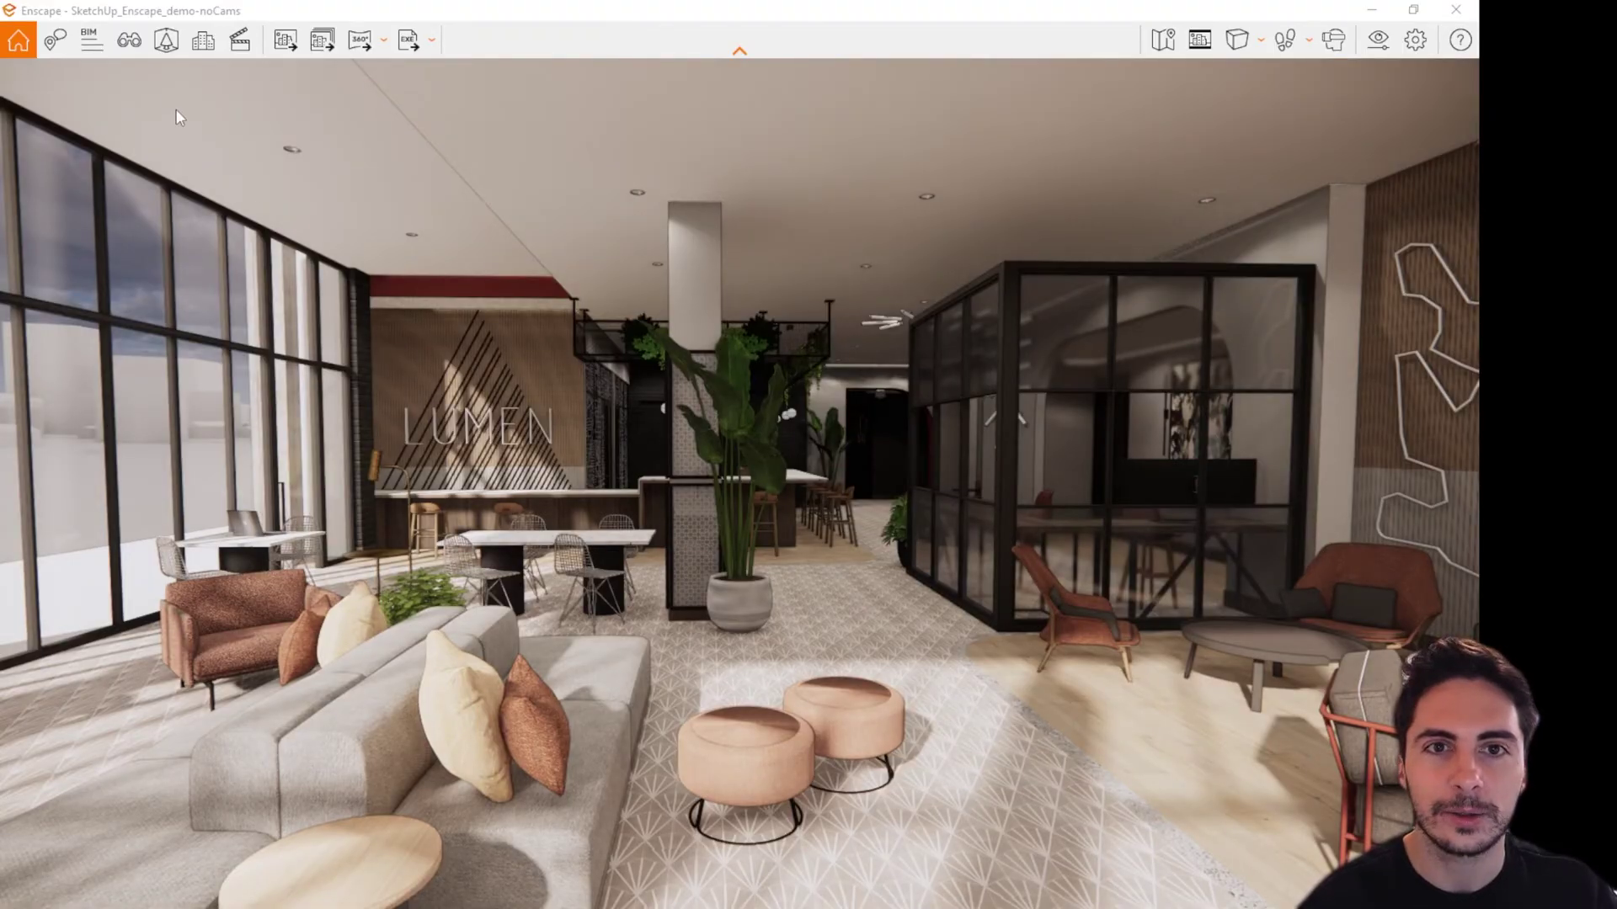
Step: Create a view from the current lounge camera, replacing the default CAD View Name with 'ds 01'
{"action": "left_click", "coordinate": [131, 44]}
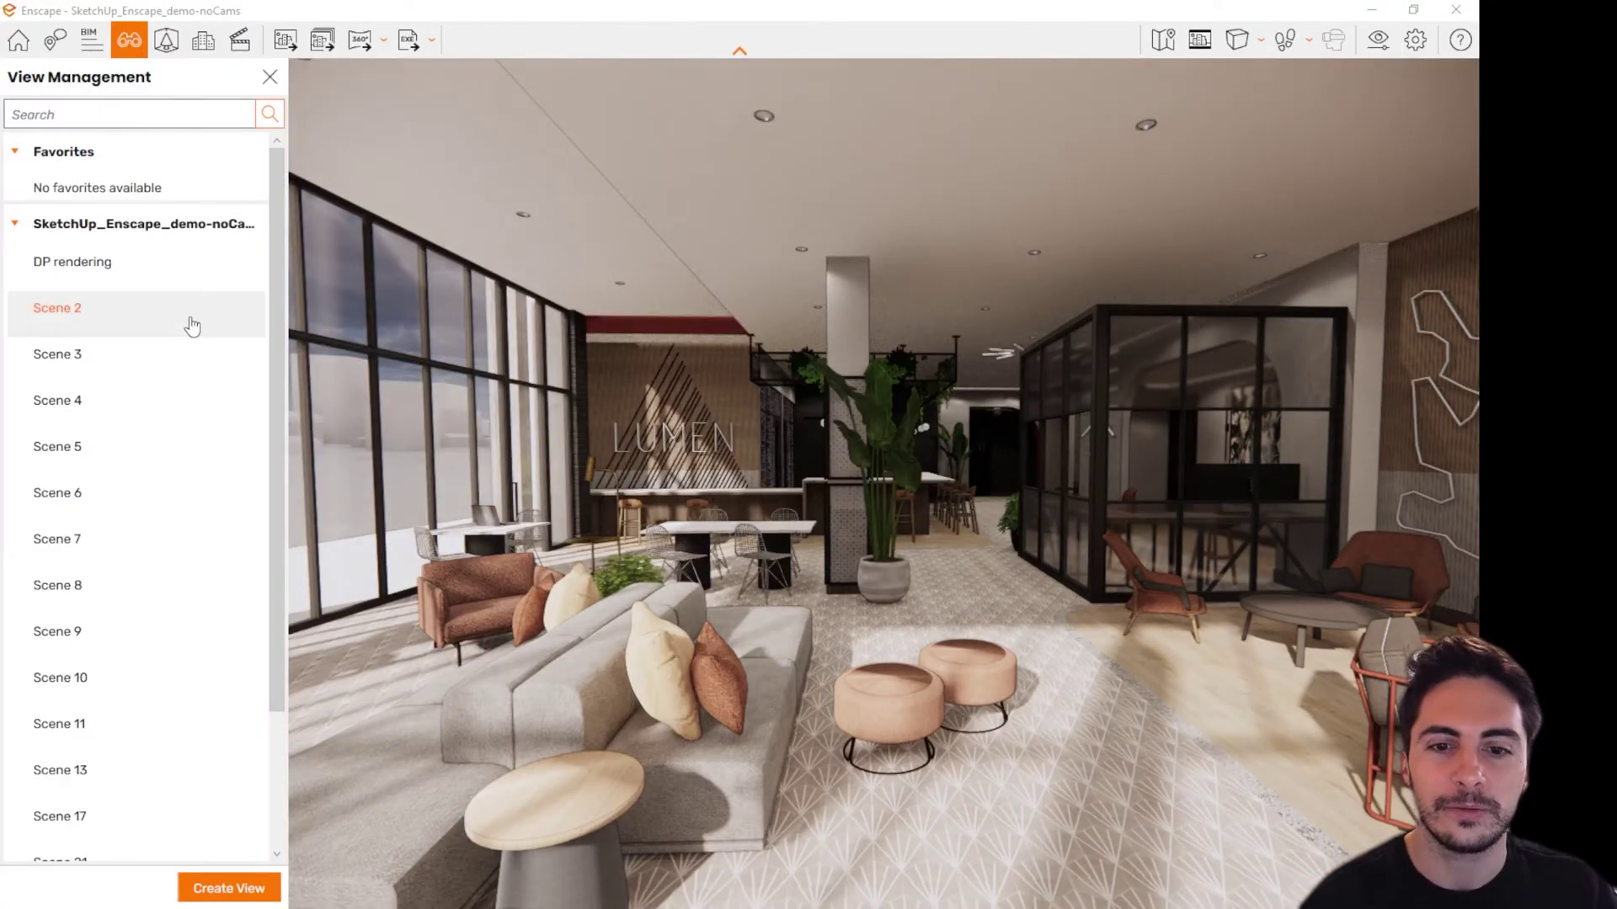
{"action": "left_click", "coordinate": [226, 886]}
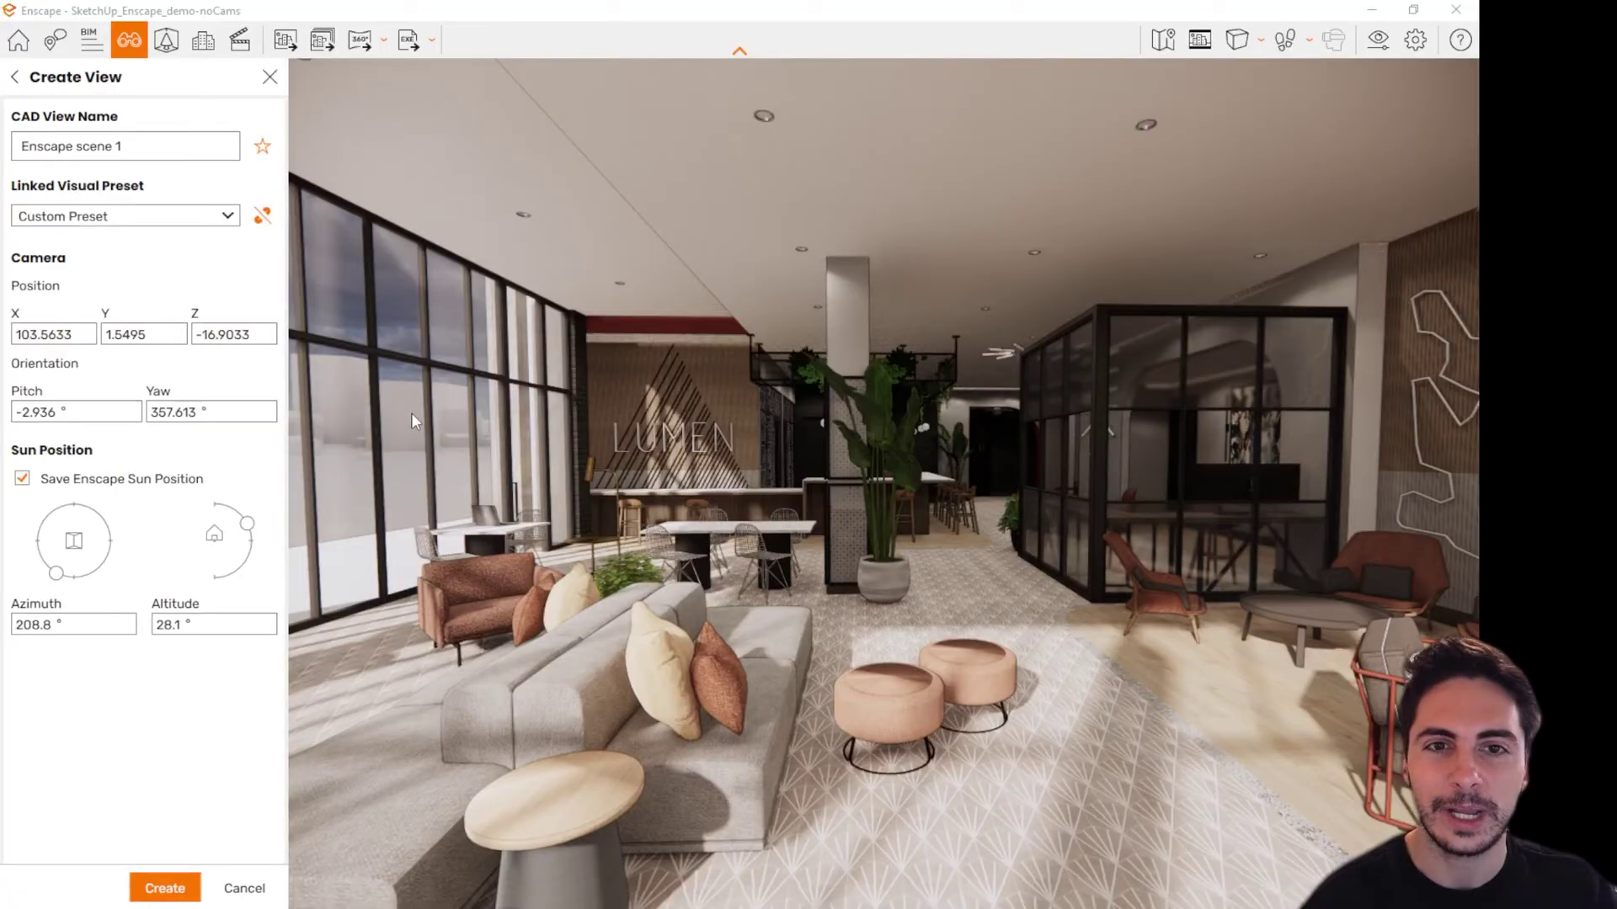
{"action": "left_click_drag", "start_coordinate": [149, 149], "coordinate": [4, 150]}
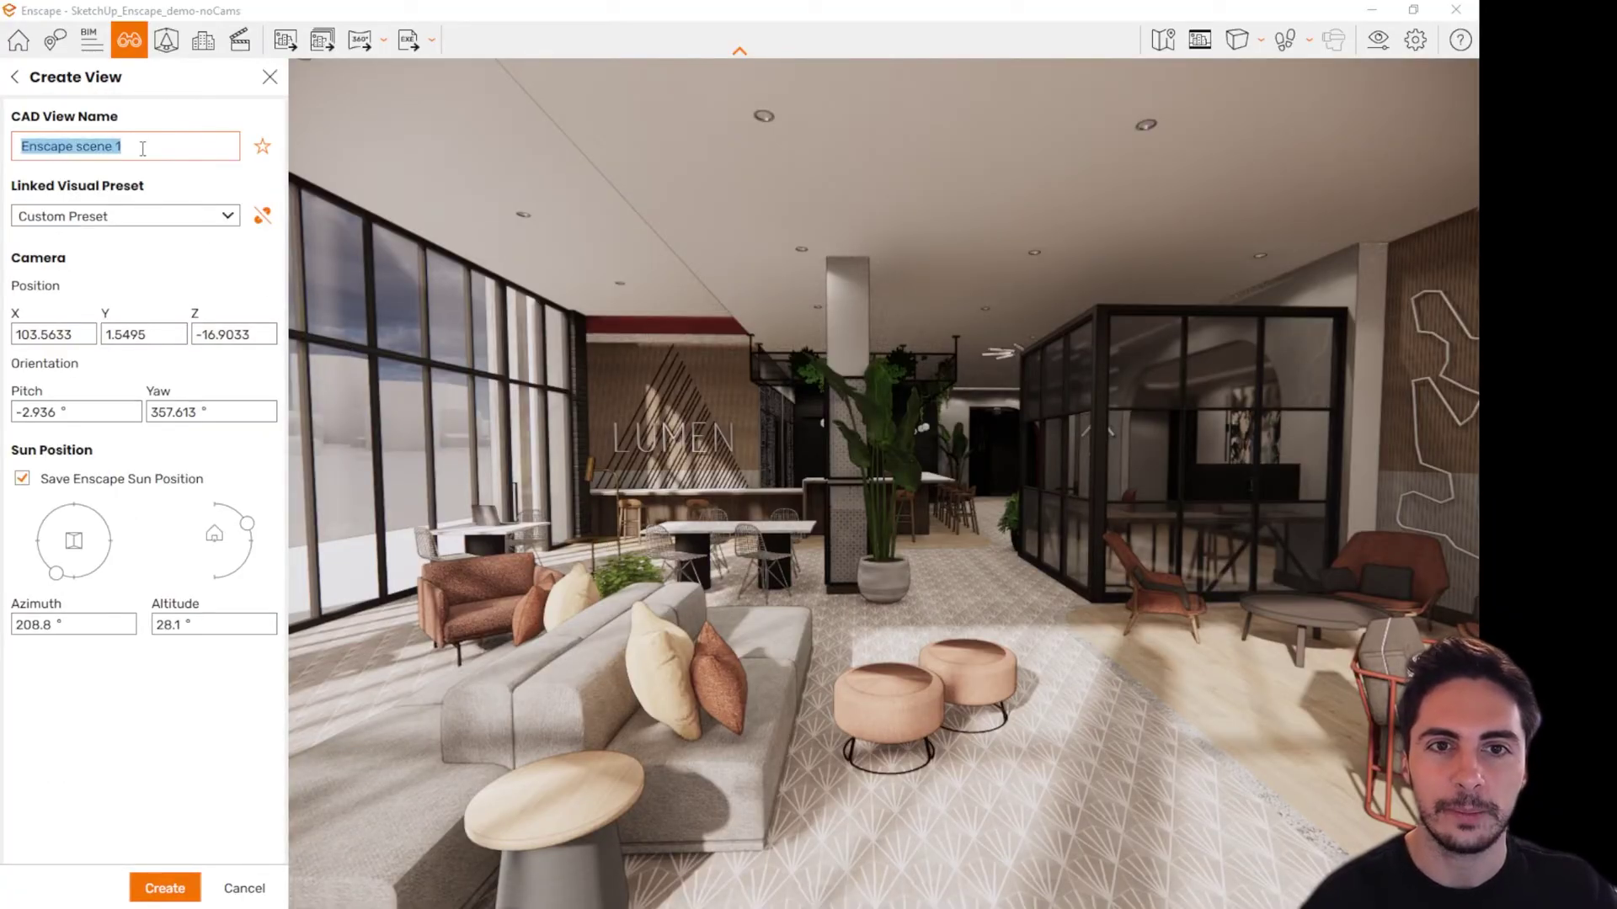
{"action": "type", "text": "ds 01"}
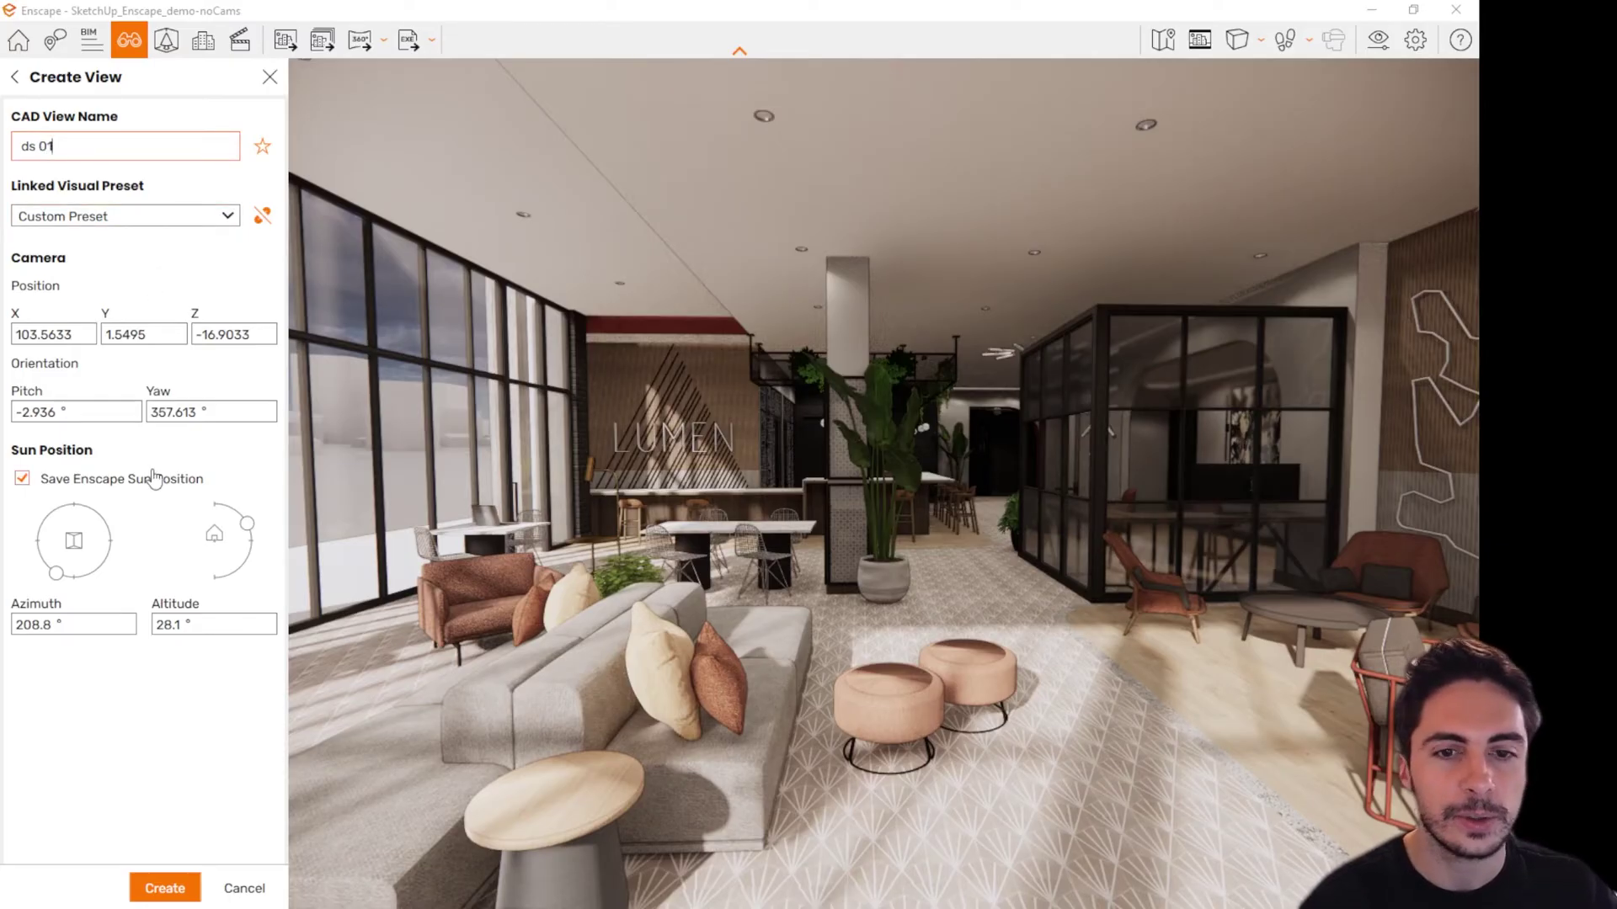
{"action": "left_click", "coordinate": [171, 889]}
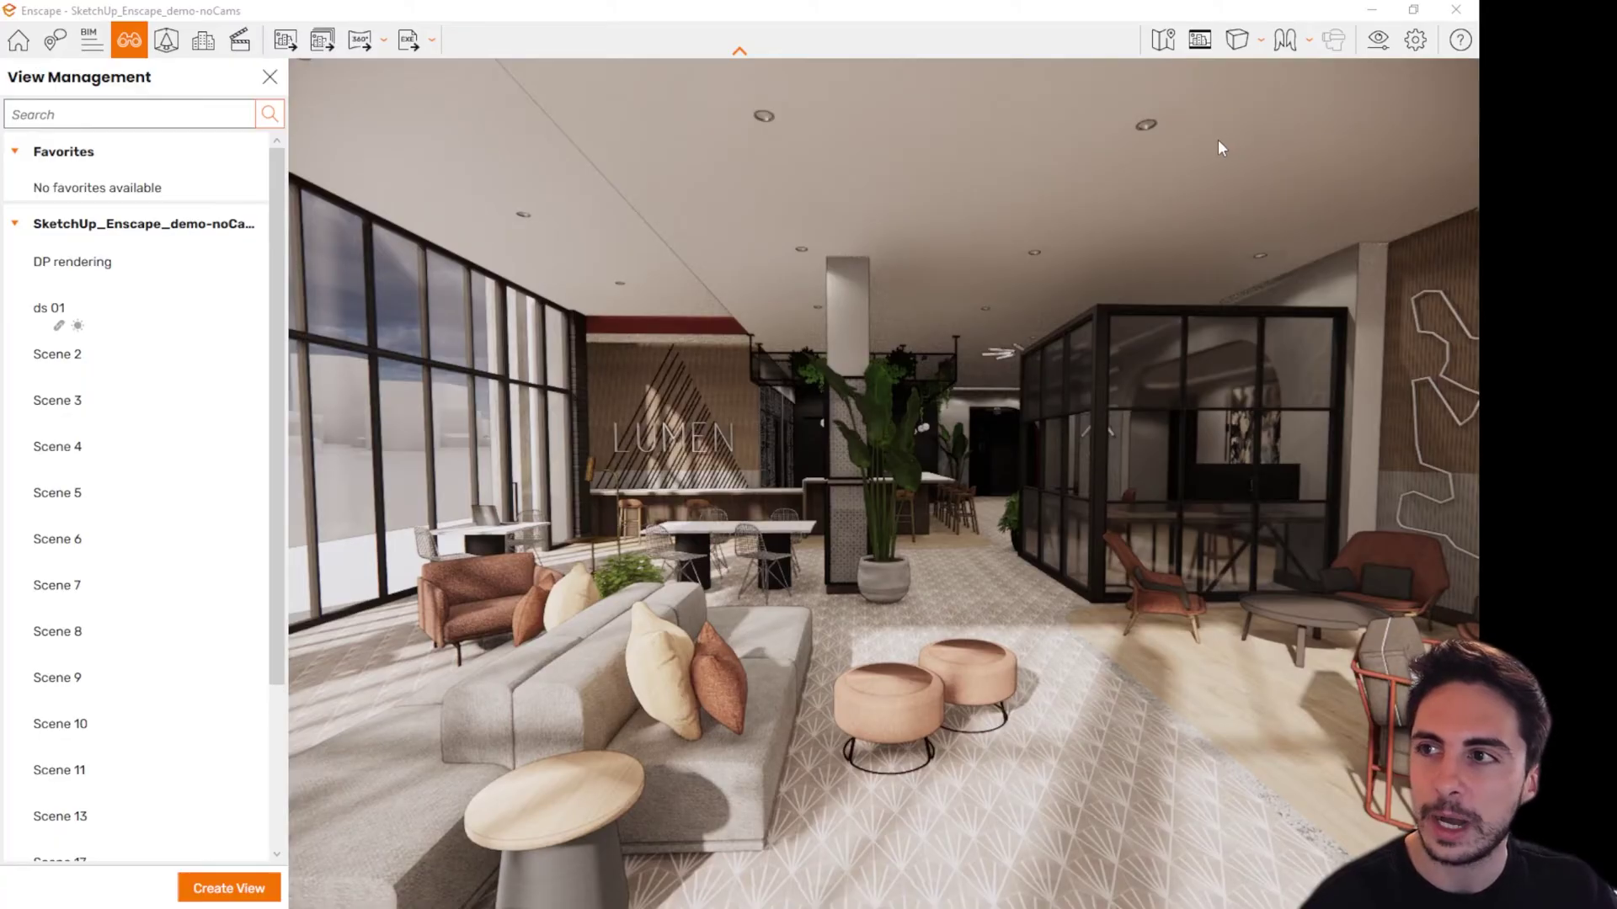
Step: In Walk Mode, walk into the lounge and settle the camera facing the column and bar
{"action": "left_click", "coordinate": [1309, 42]}
{"action": "left_click", "coordinate": [1365, 108]}
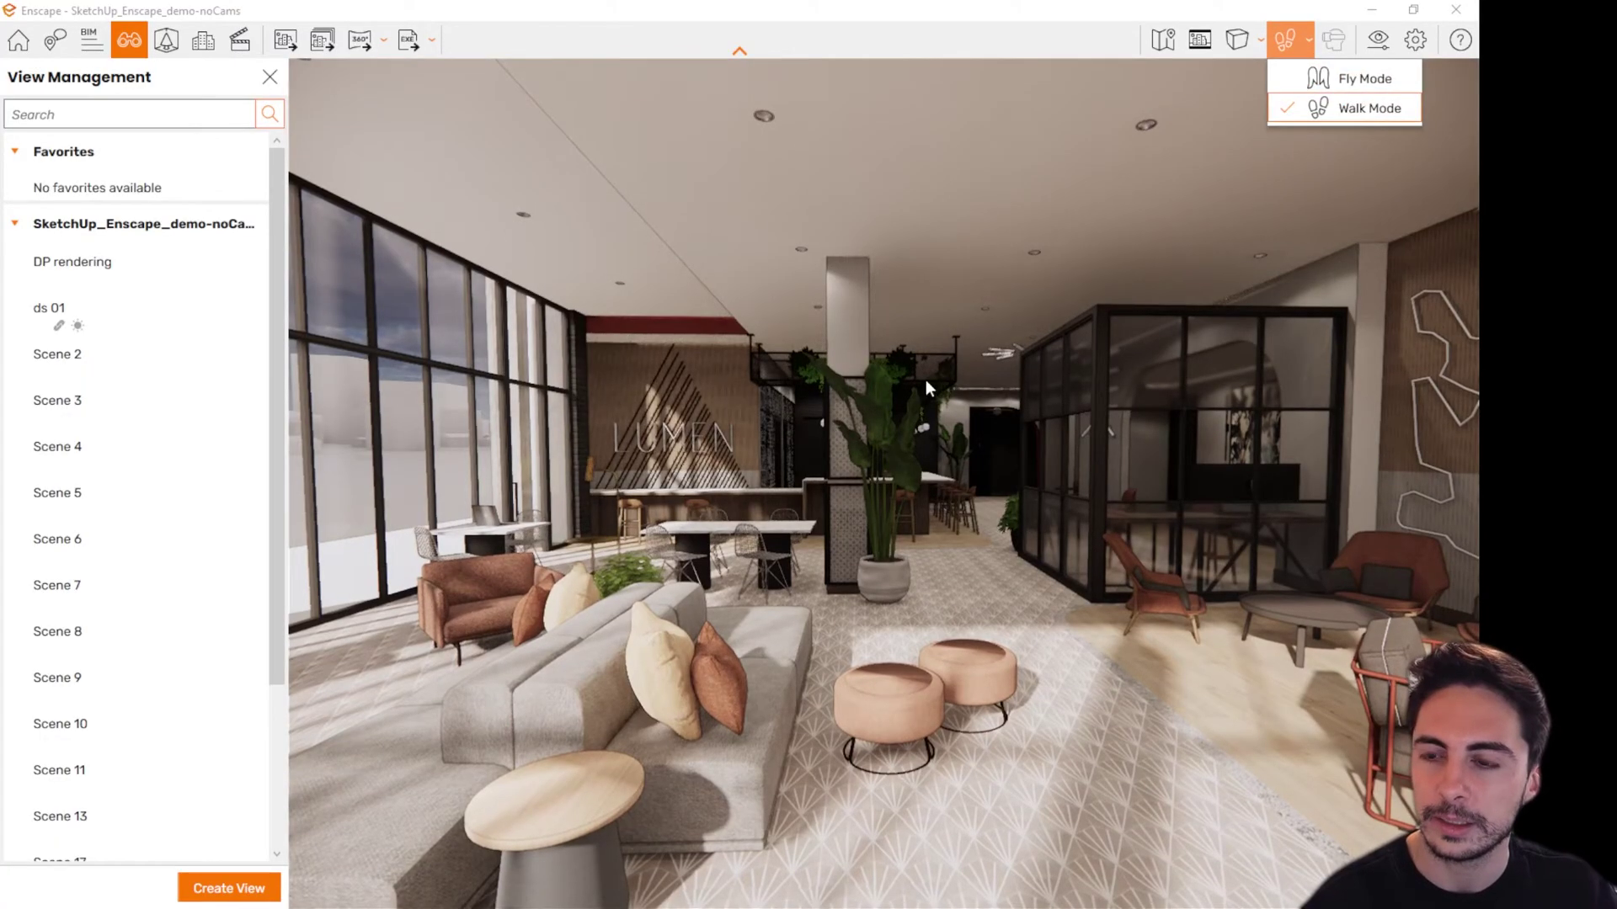
{"action": "left_click_drag", "start_coordinate": [716, 482], "coordinate": [968, 484]}
{"action": "key", "text": "w"}
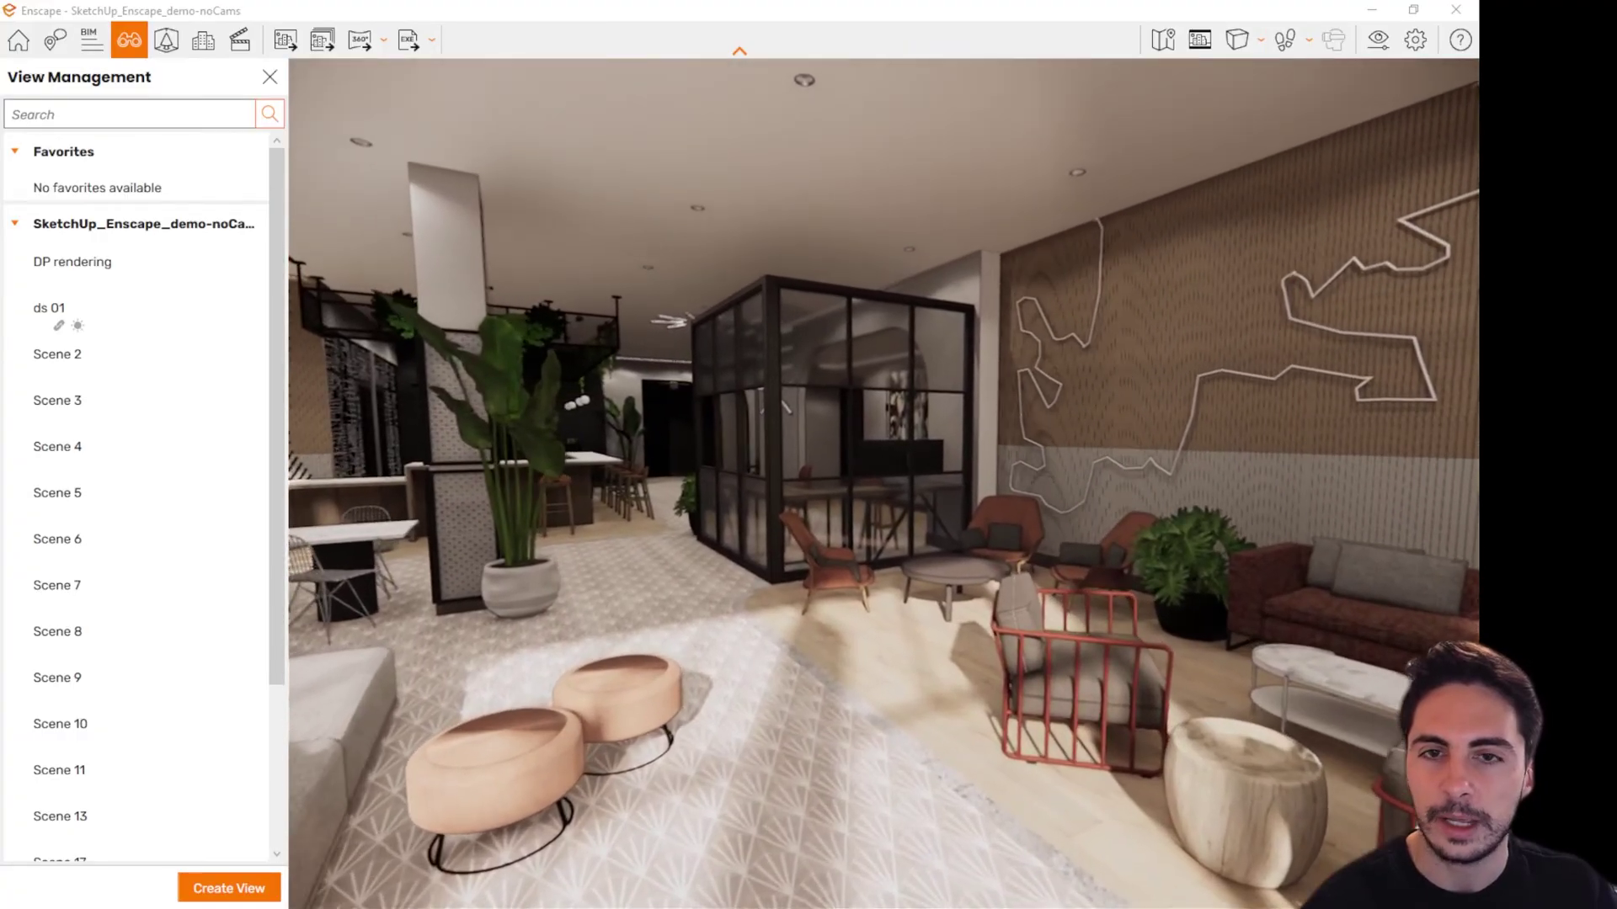
{"action": "key", "text": "w"}
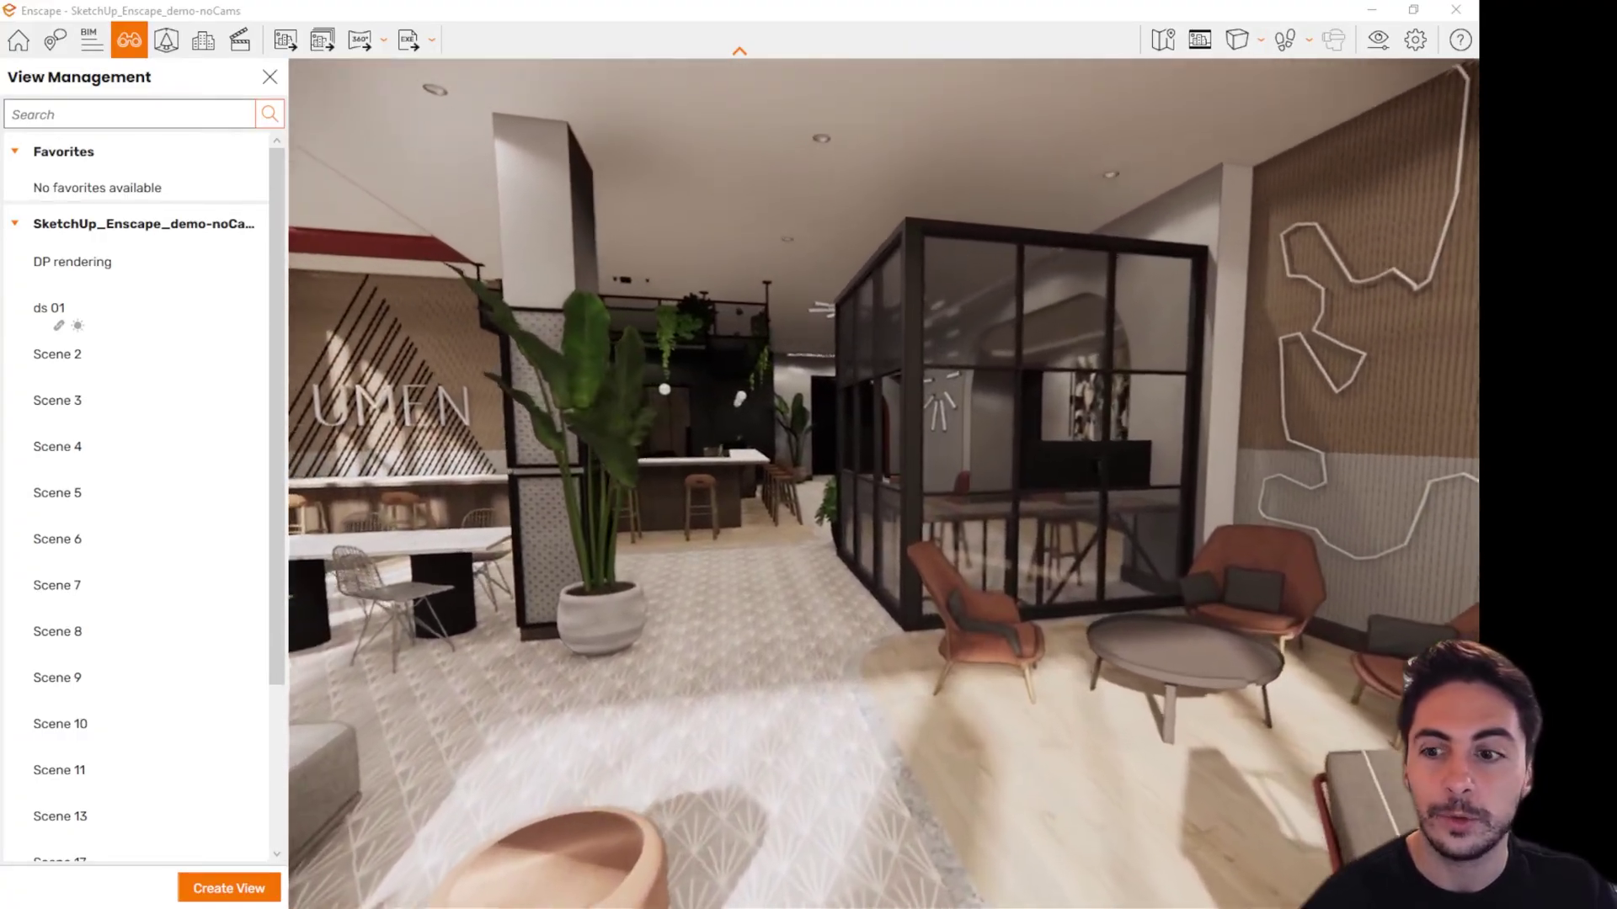
{"action": "key", "text": "w"}
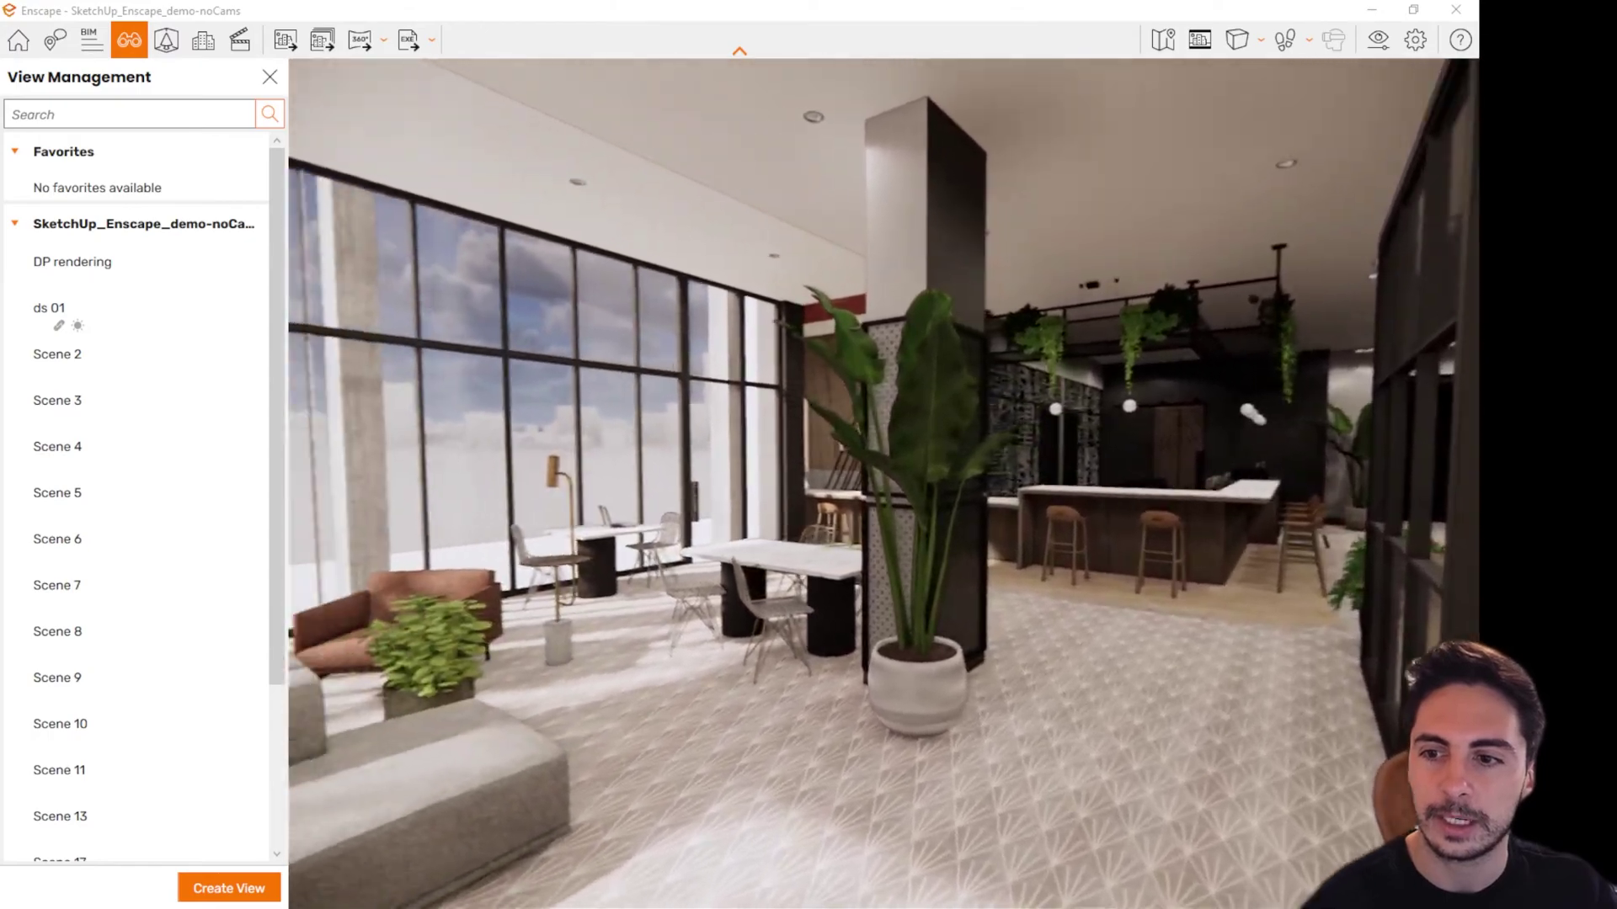
{"action": "key", "text": "s"}
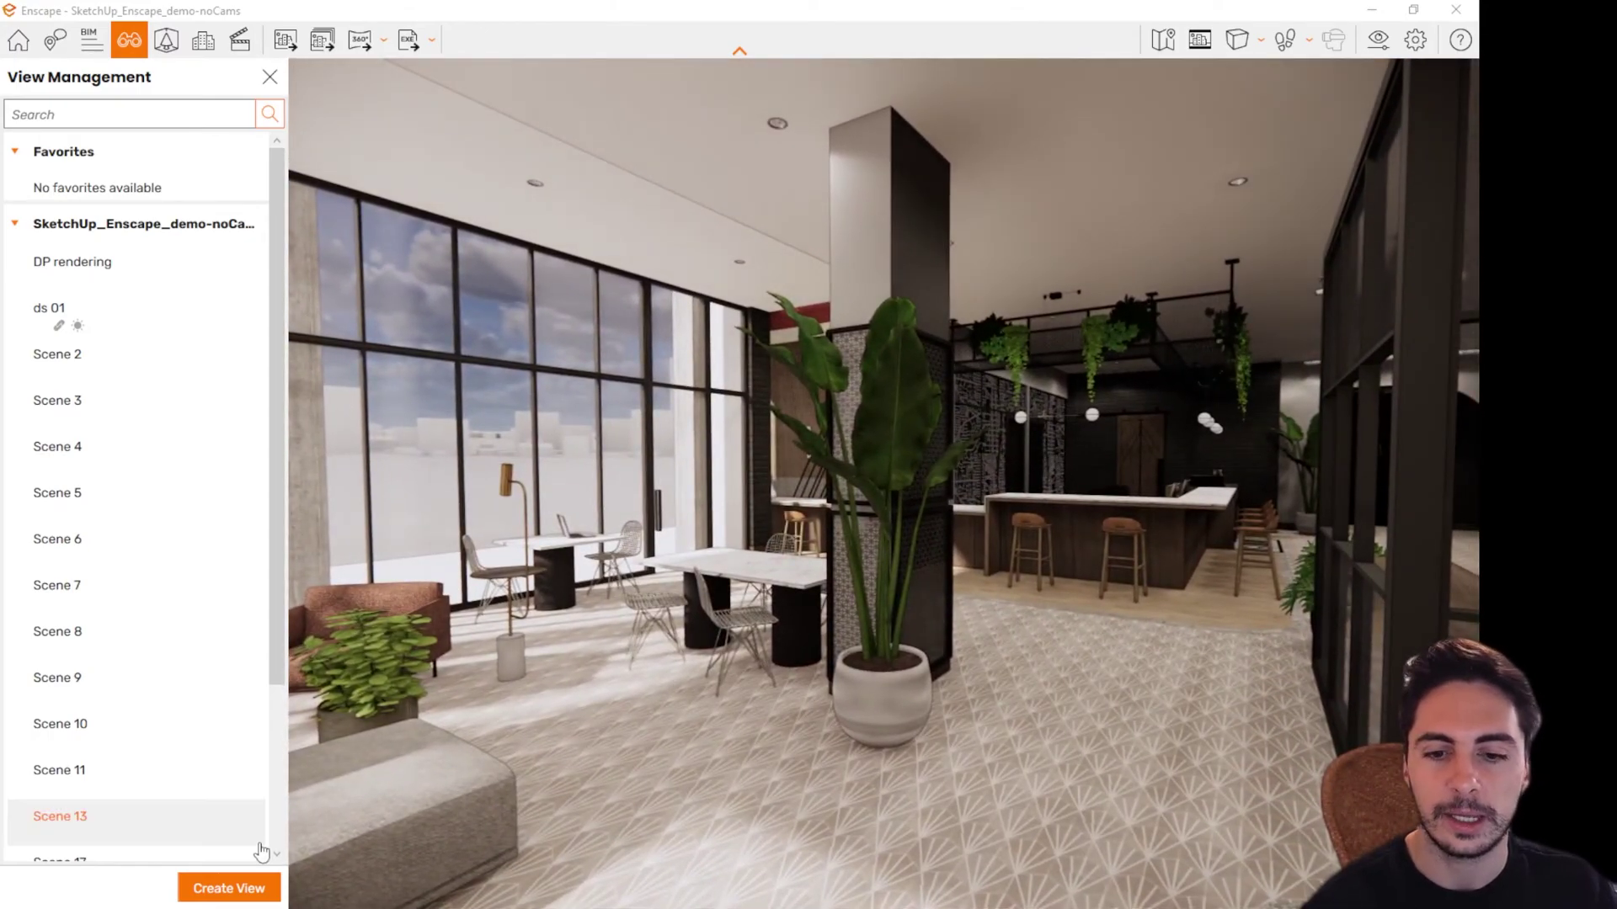
Step: Save this camera position as a new view named 'ds 02'
{"action": "left_click", "coordinate": [228, 889]}
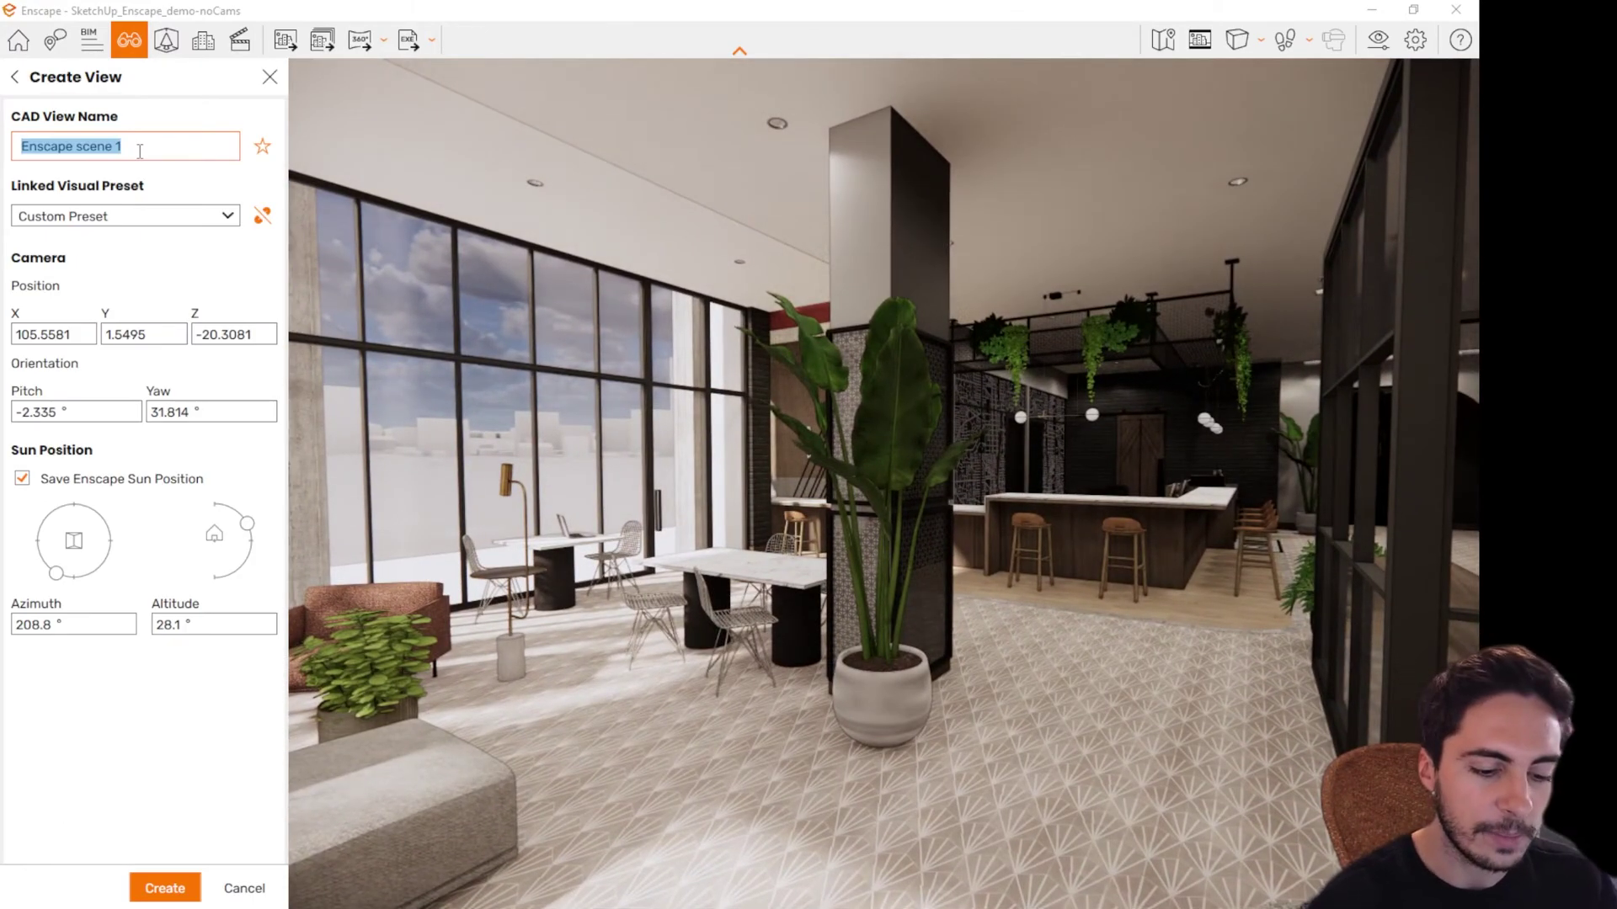
{"action": "type", "text": "ds 02"}
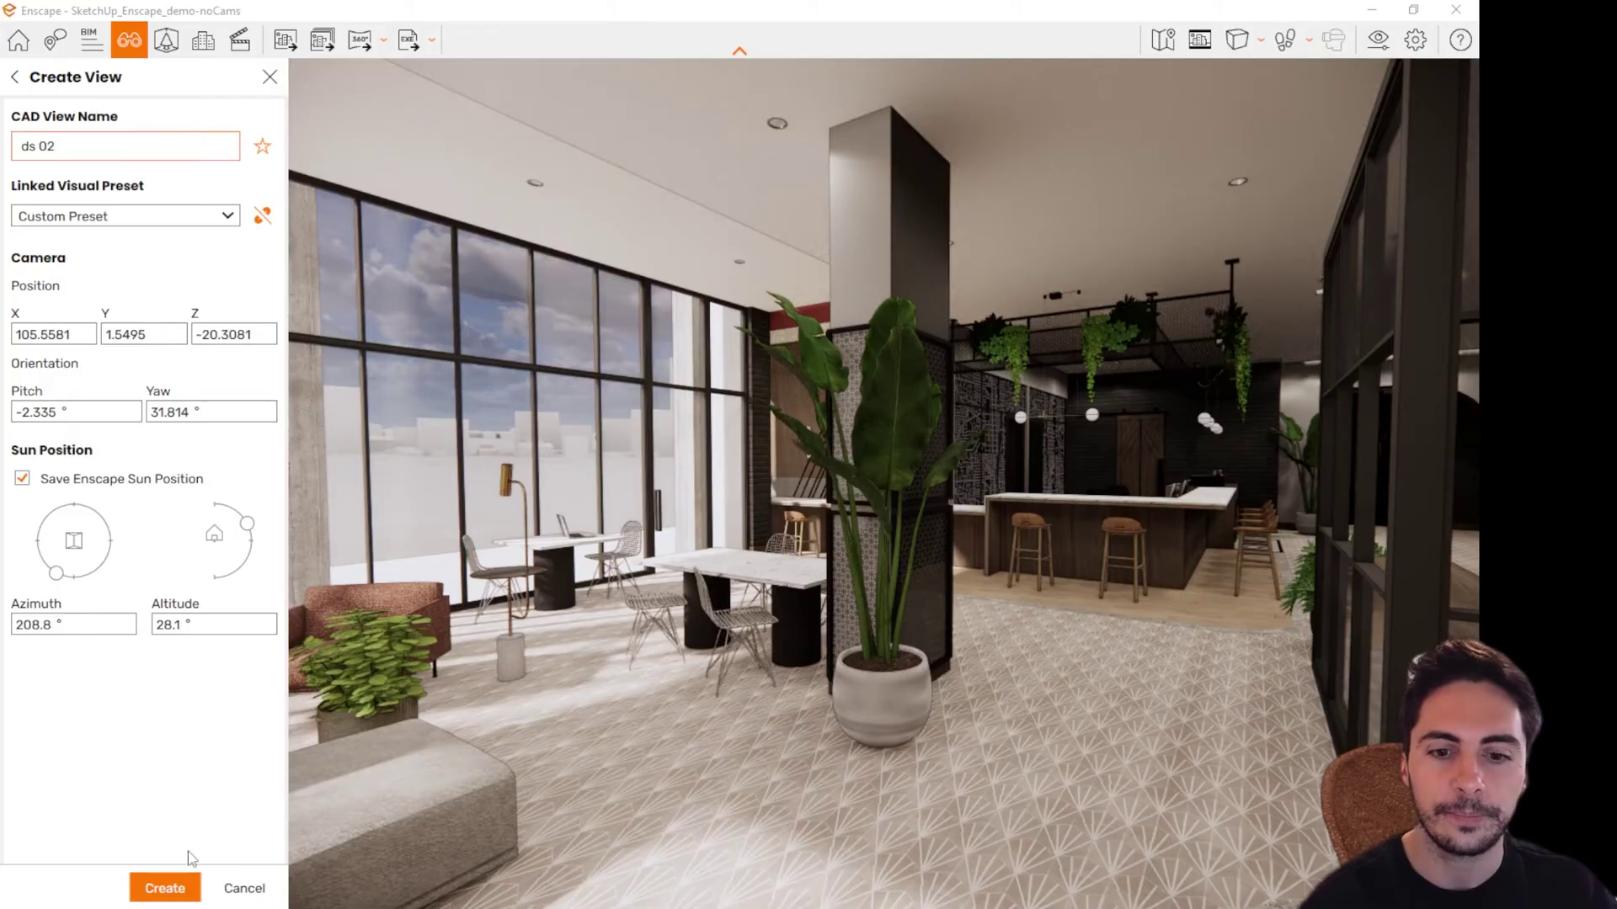
{"action": "left_click", "coordinate": [164, 889]}
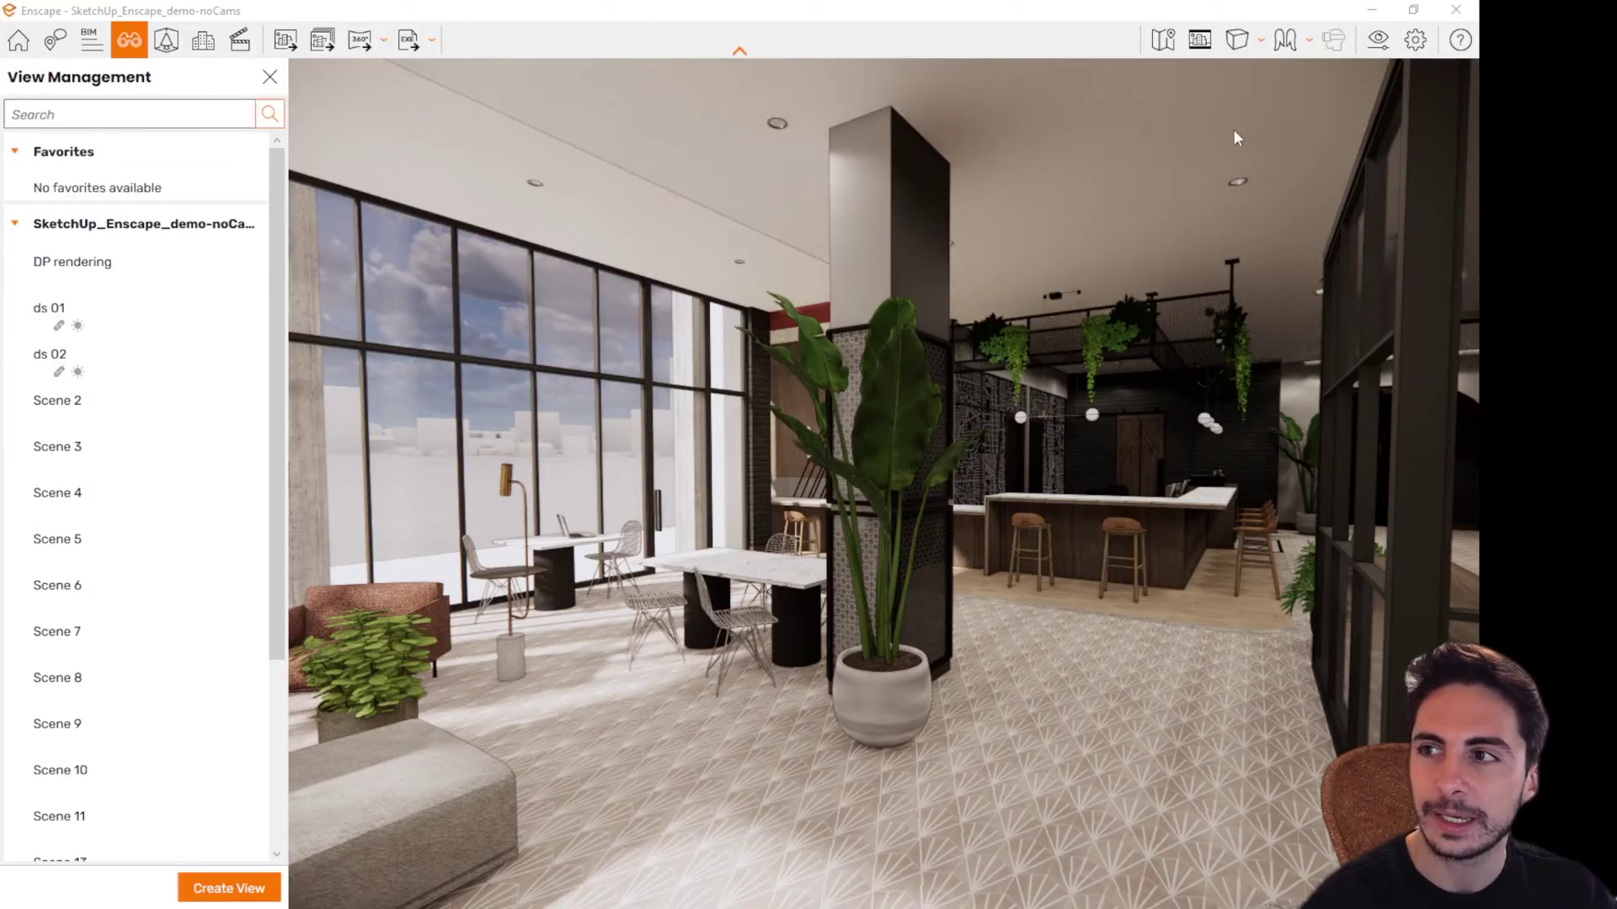
Step: Jump to the ds-view-03 saved view and open its editing options
{"action": "left_click", "coordinate": [1307, 41]}
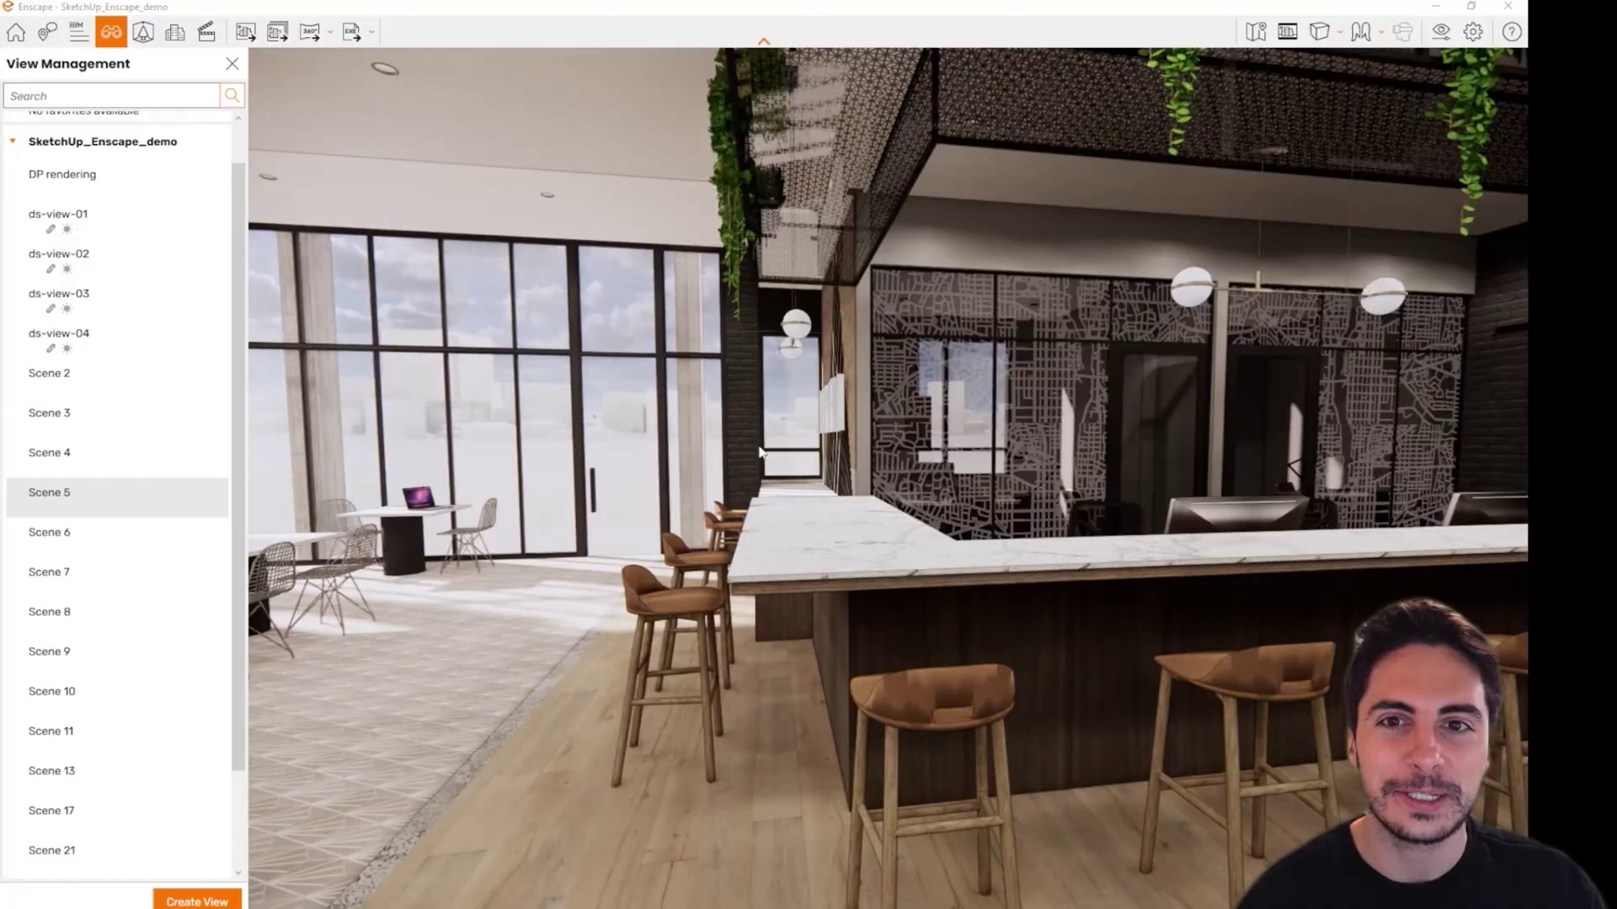
{"action": "left_click", "coordinate": [127, 305]}
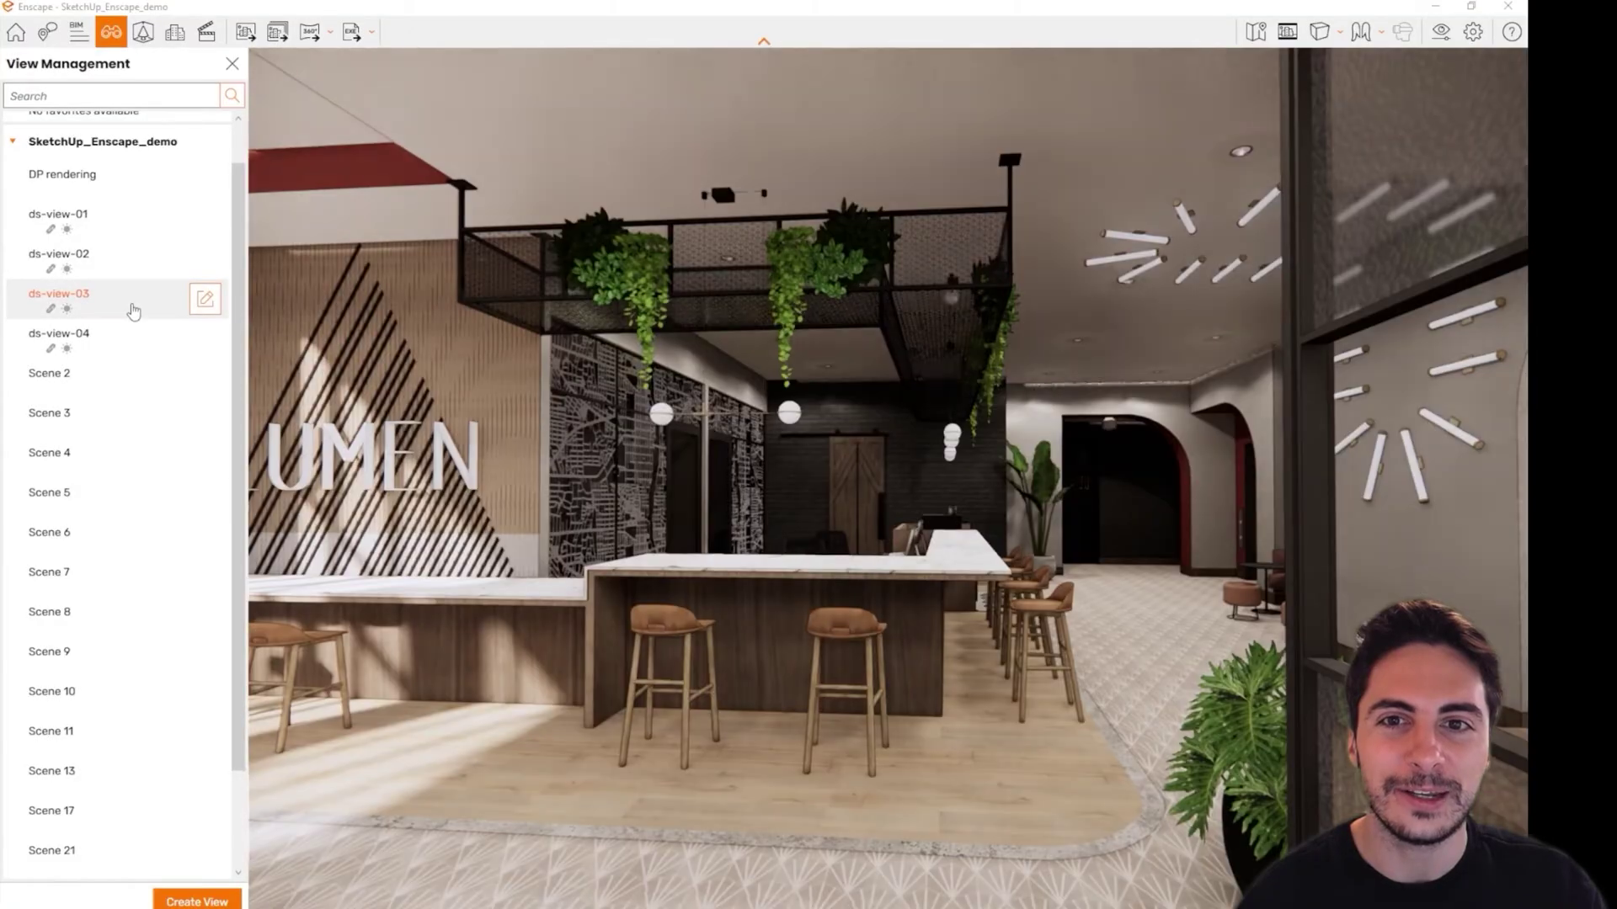
{"action": "left_click", "coordinate": [51, 308]}
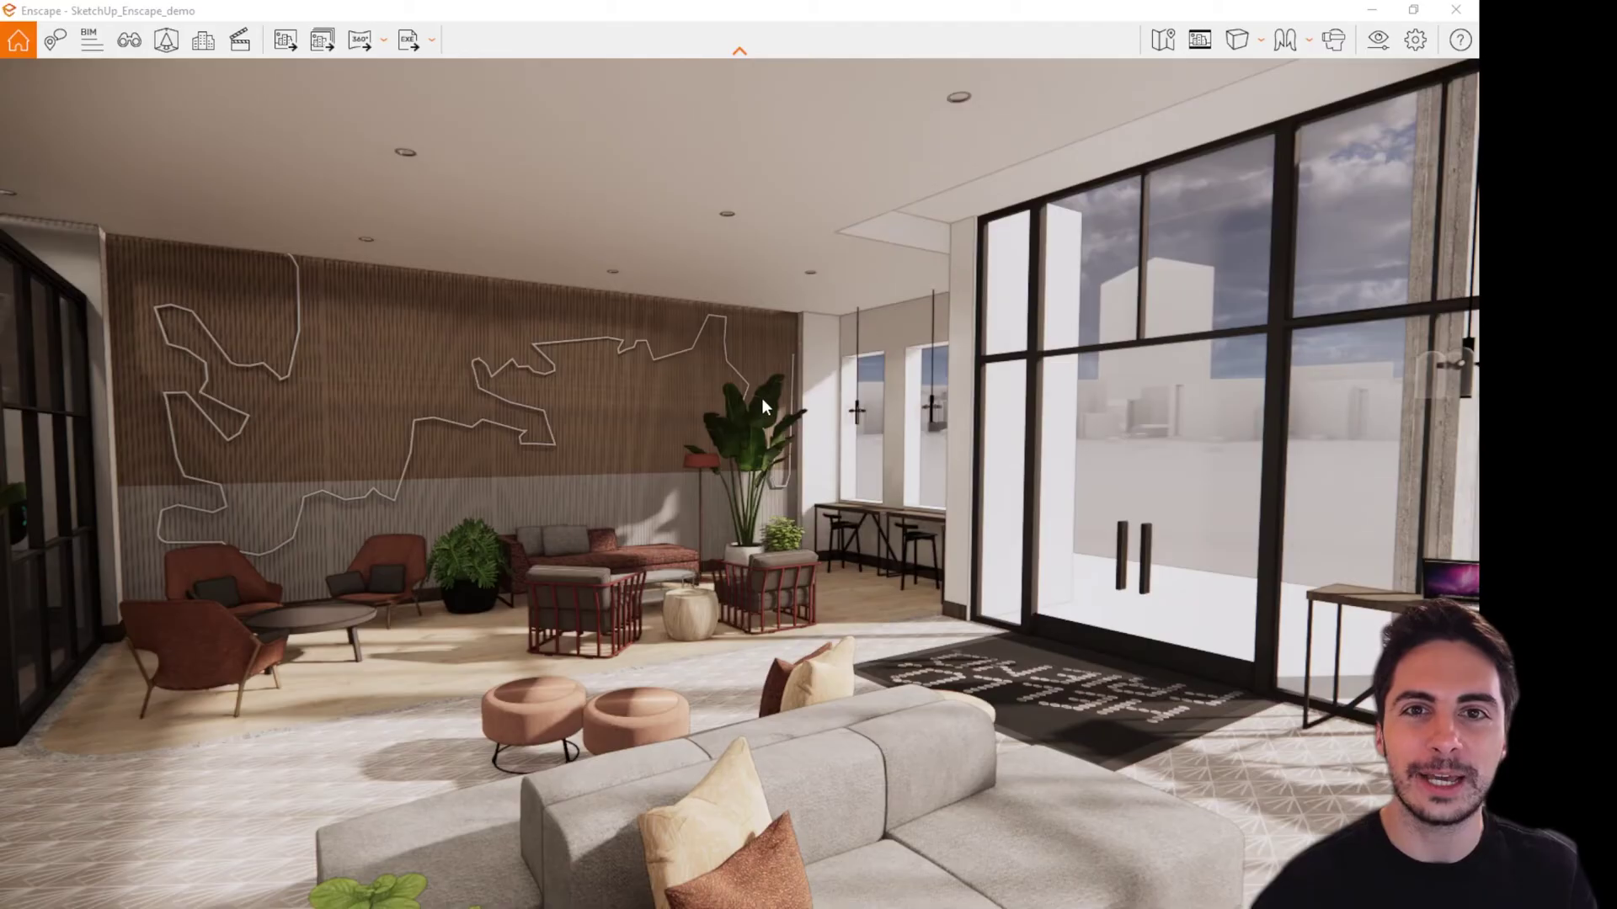
{"action": "left_click", "coordinate": [1368, 54]}
{"action": "left_click", "coordinate": [589, 160]}
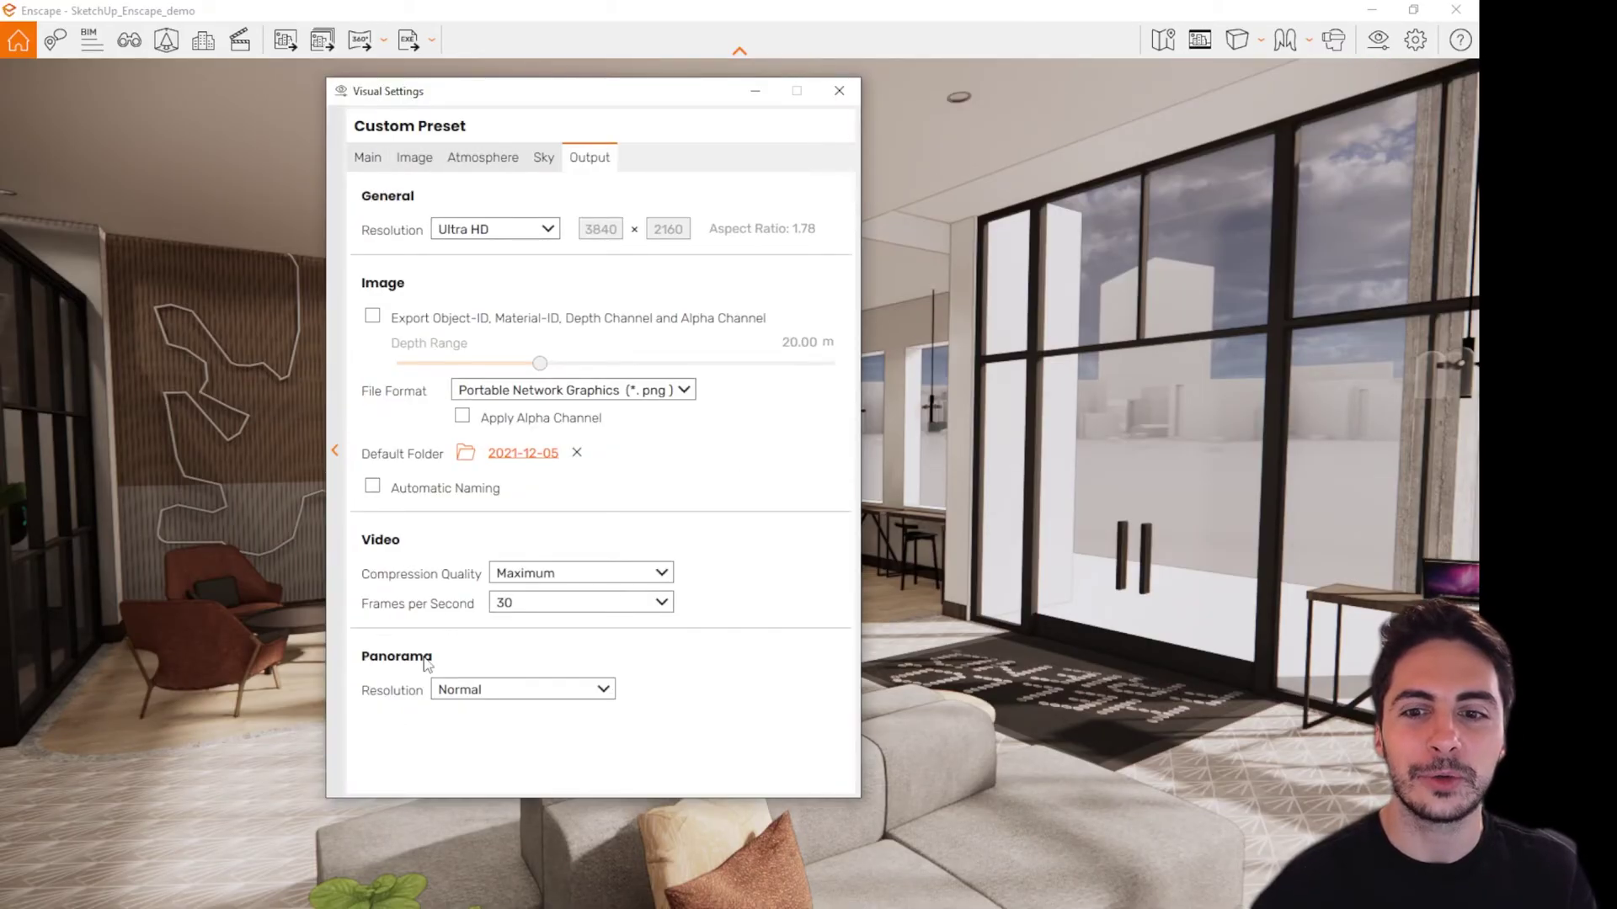
{"action": "left_click", "coordinate": [501, 692]}
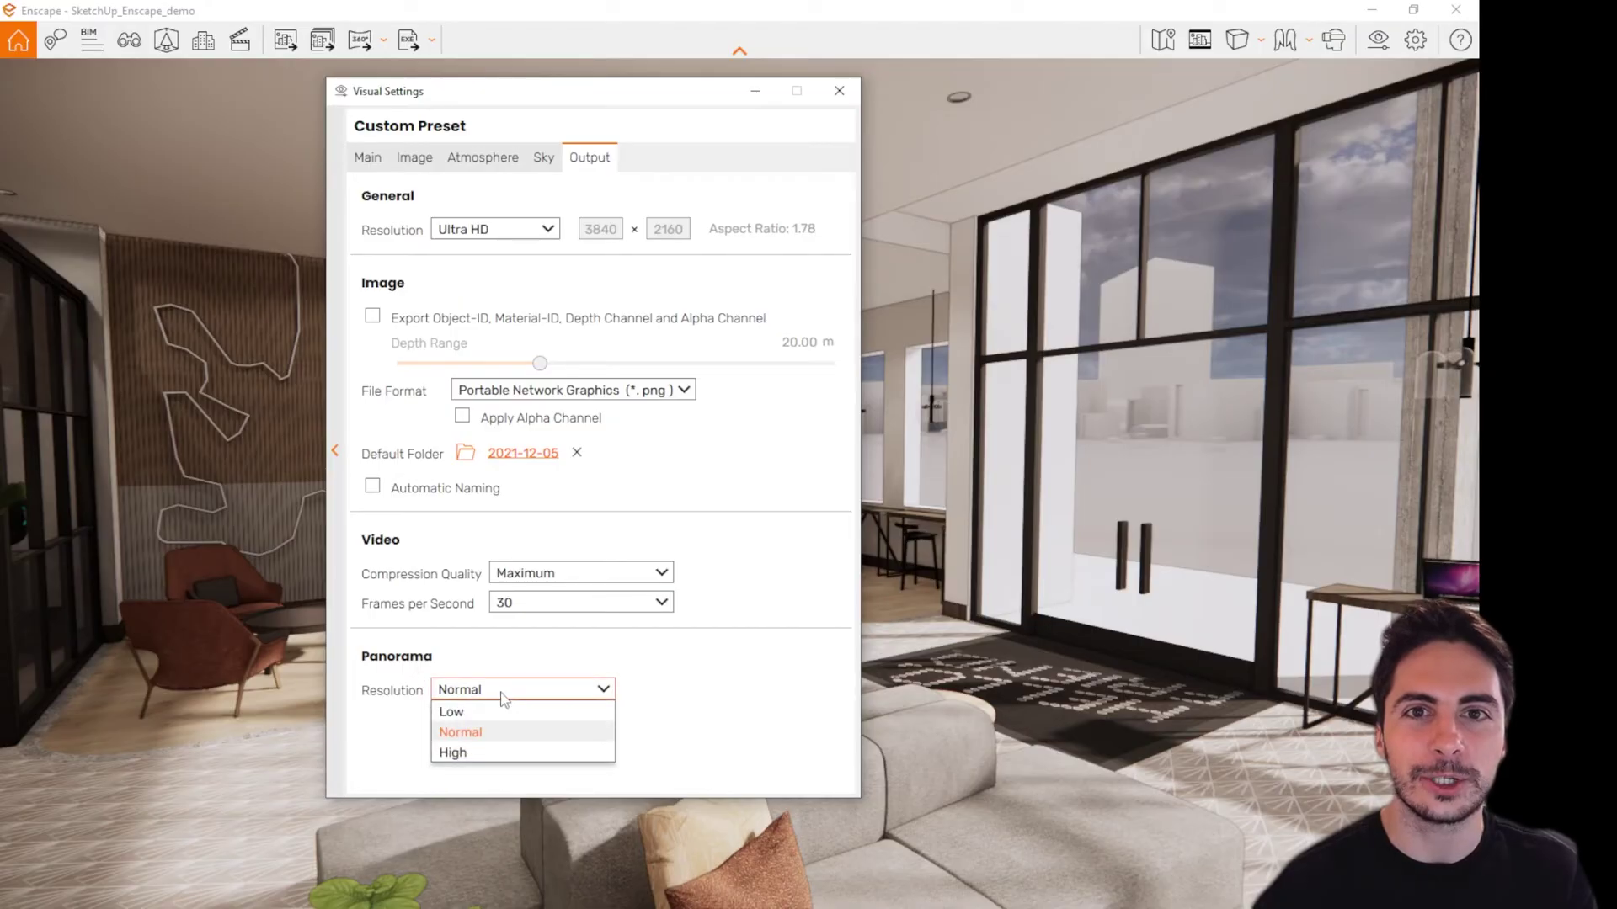
{"action": "left_click", "coordinate": [497, 737]}
{"action": "left_click_drag", "start_coordinate": [845, 101], "coordinate": [716, 110]}
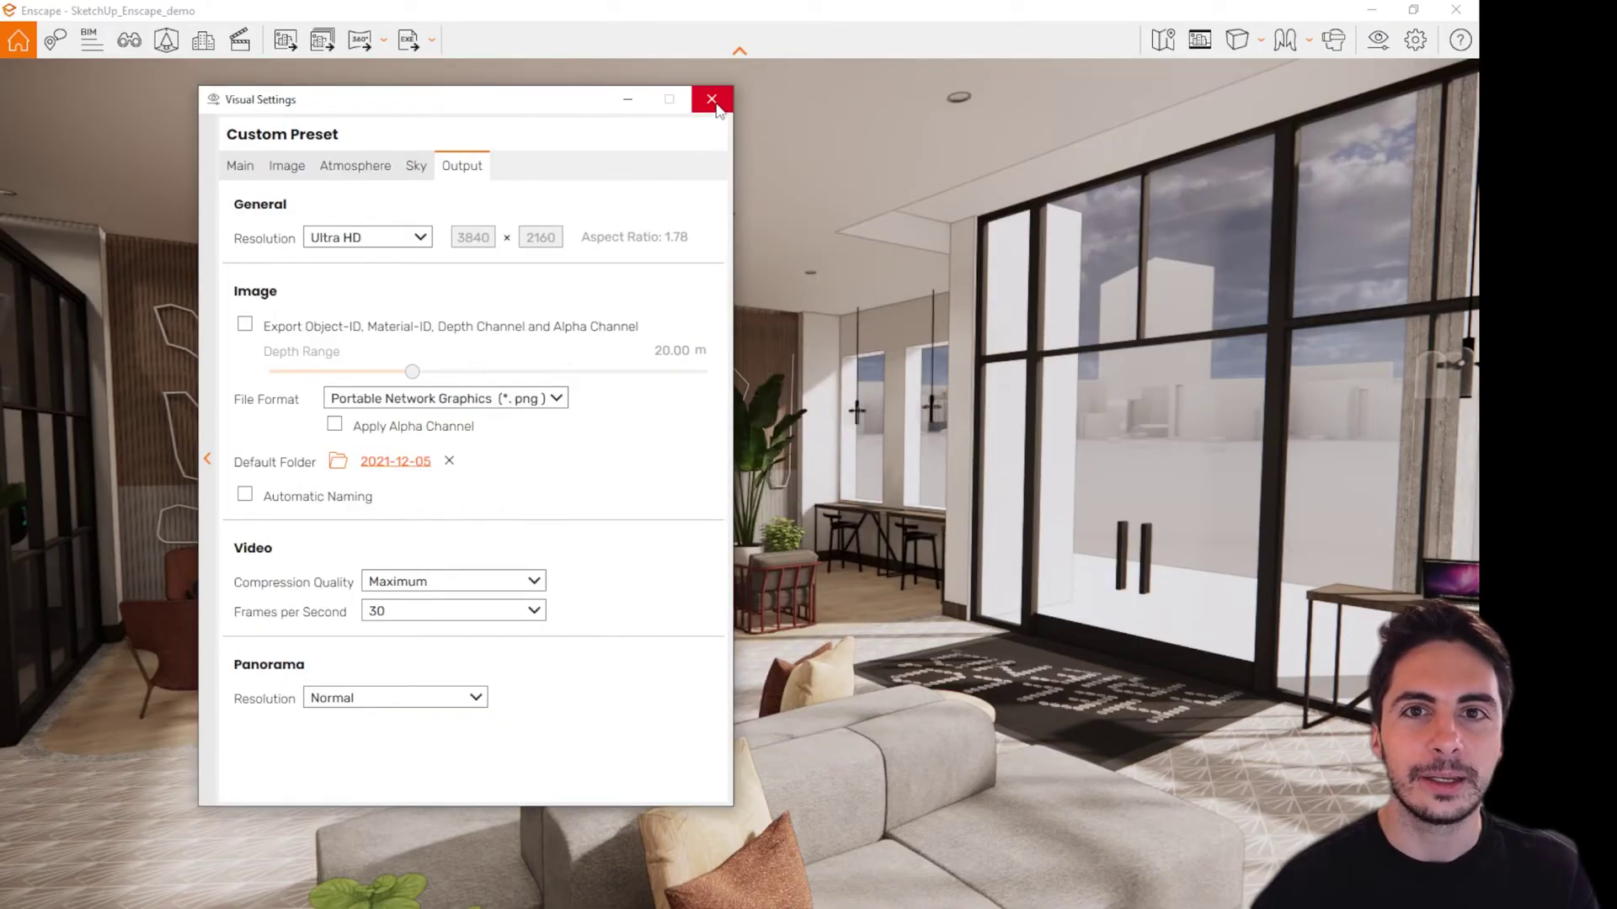
Step: Tick every ds-view in Batch Rendering and show the image or panorama render choices
{"action": "left_click", "coordinate": [712, 100]}
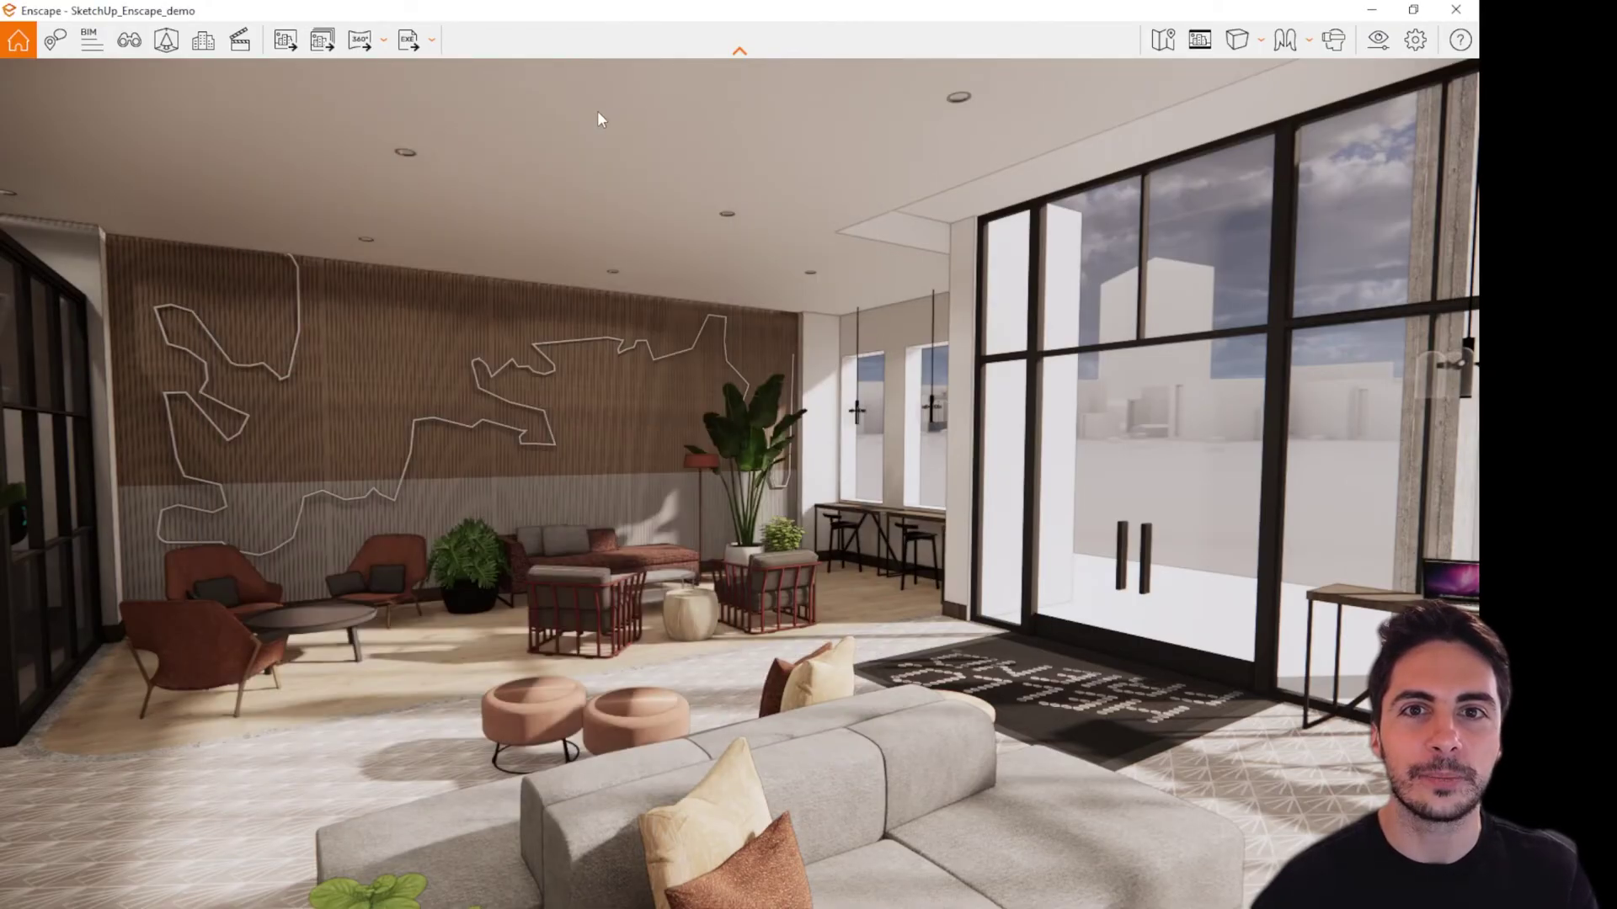
{"action": "left_click", "coordinate": [324, 42]}
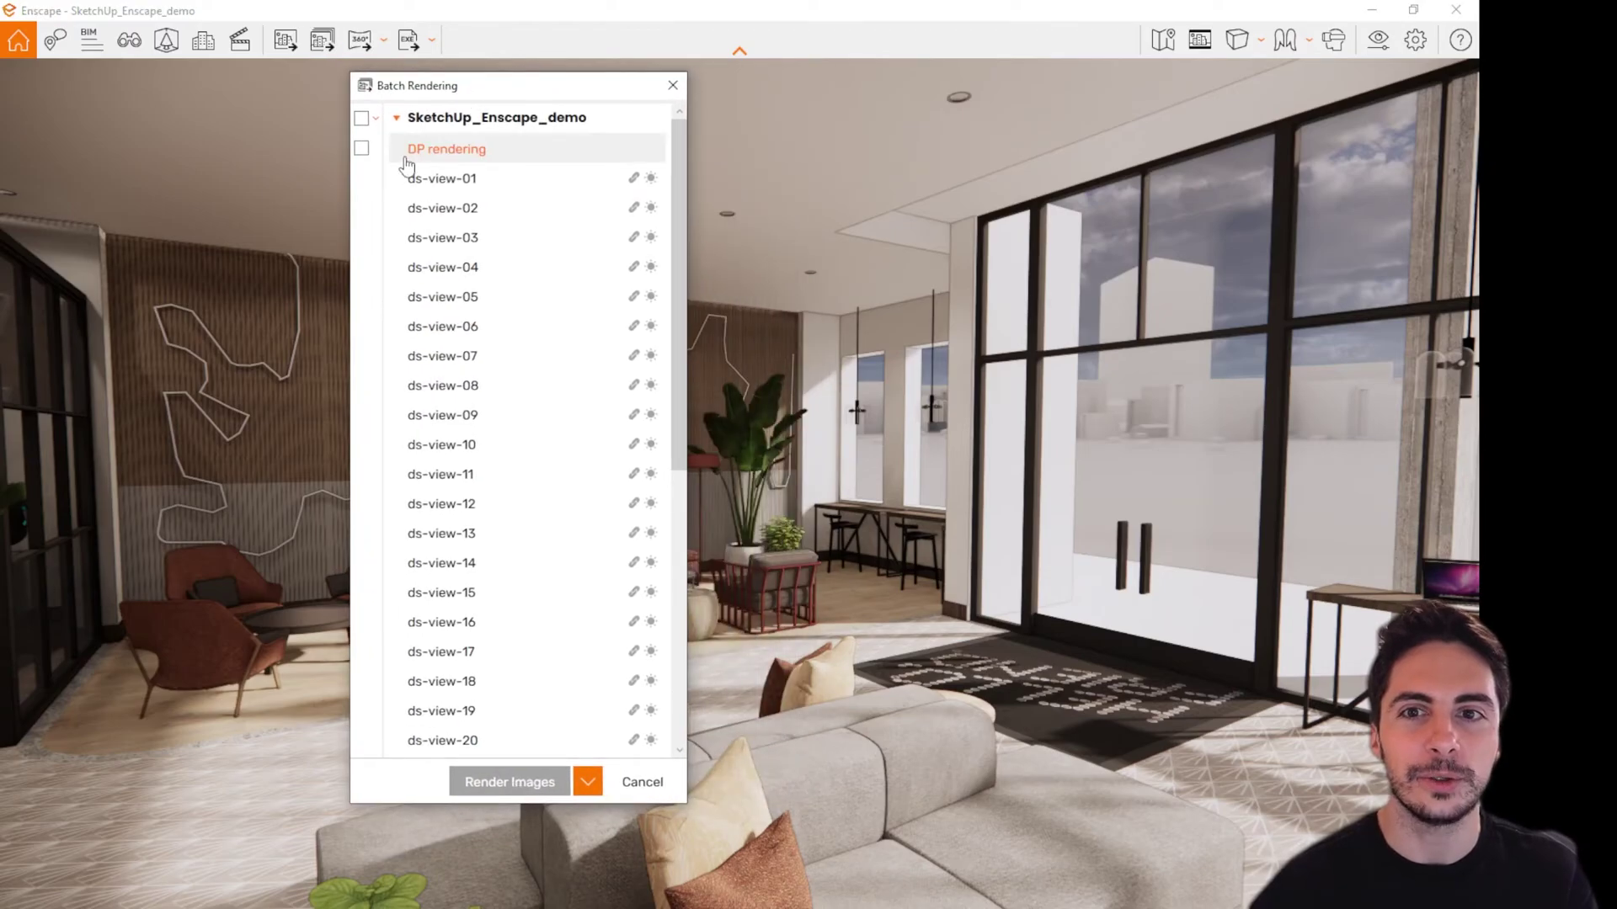
{"action": "left_click_drag", "start_coordinate": [375, 189], "coordinate": [364, 707]}
{"action": "scroll", "coordinate": [499, 594], "scroll_direction": "up", "scroll_amount": 2}
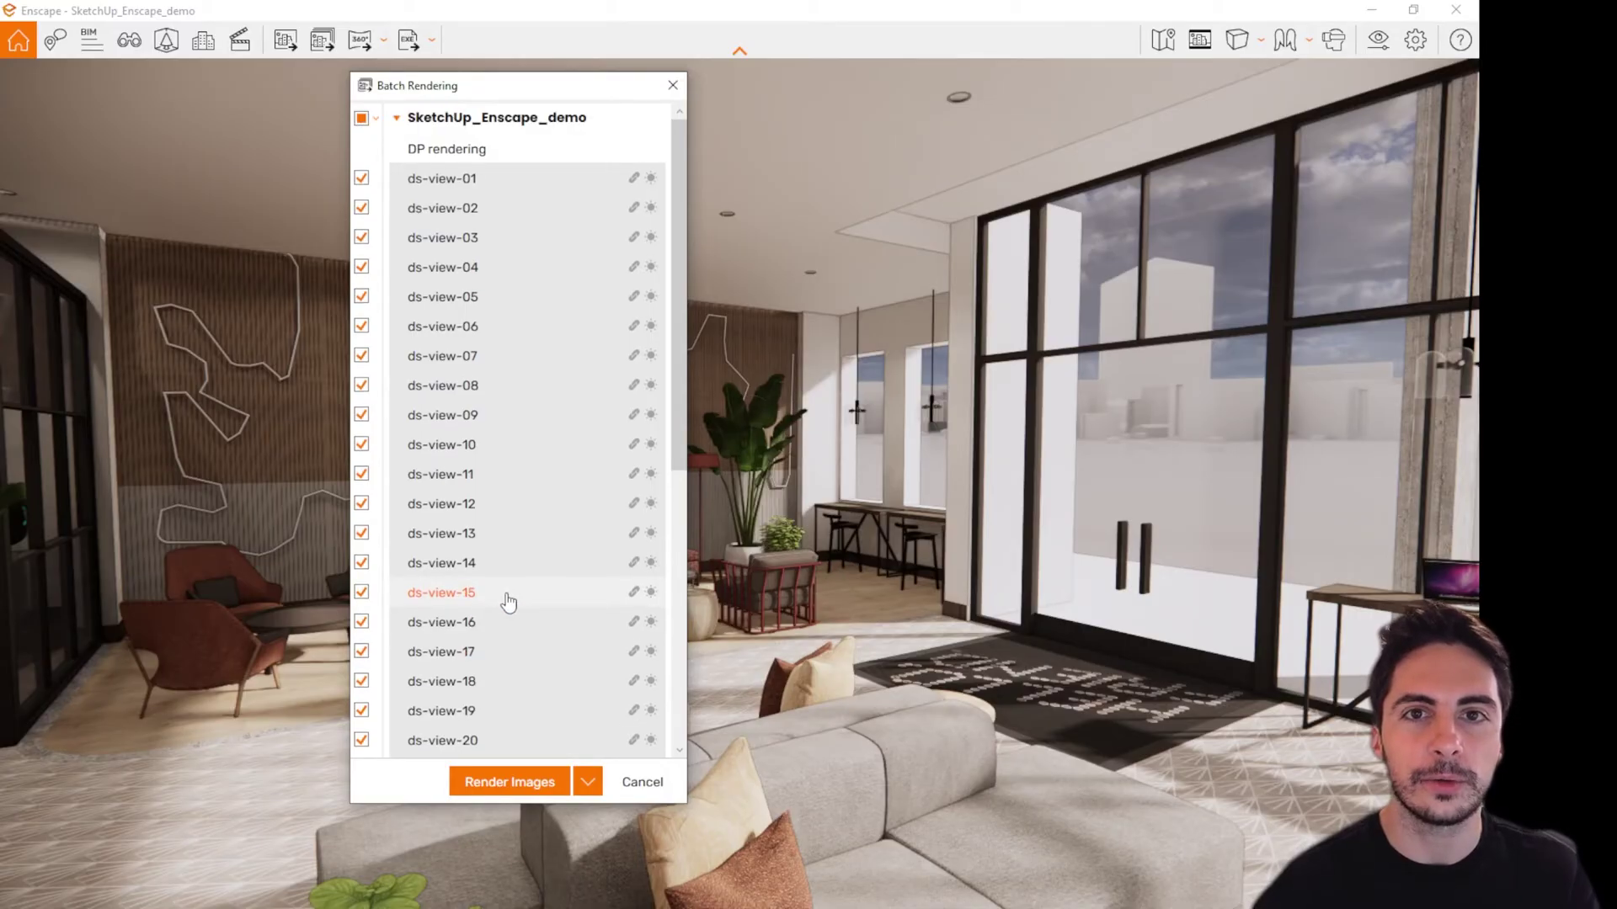
{"action": "left_click", "coordinate": [589, 782]}
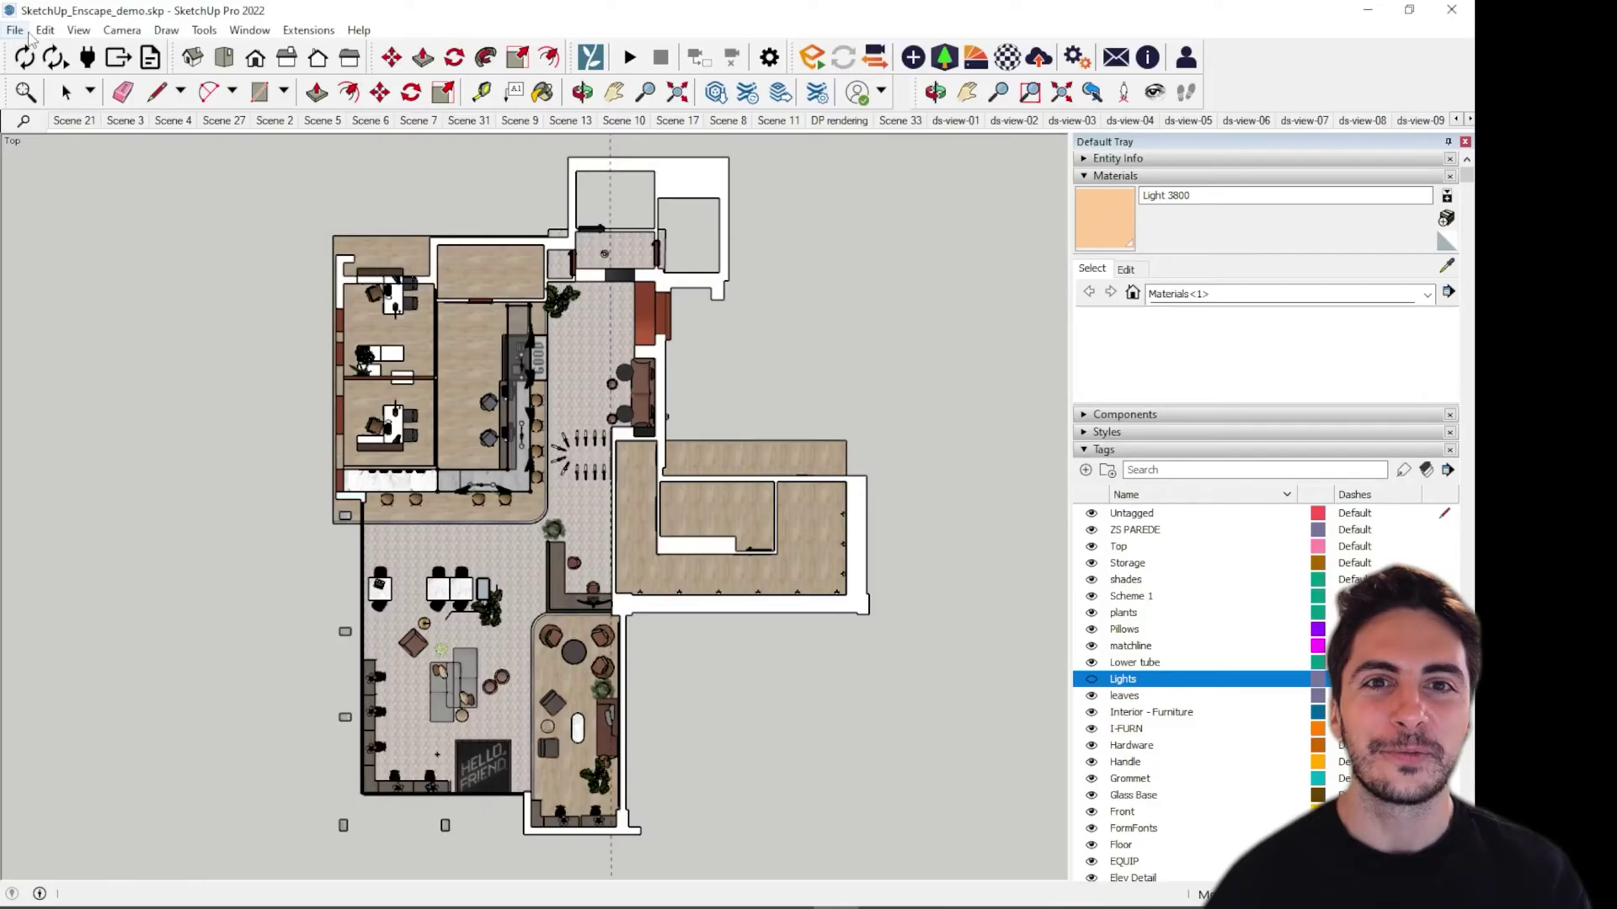
Step: Export the SketchUp model as a COLLADA (*.dae) 3D model
{"action": "left_click", "coordinate": [16, 30]}
{"action": "mouse_move", "coordinate": [92, 364]}
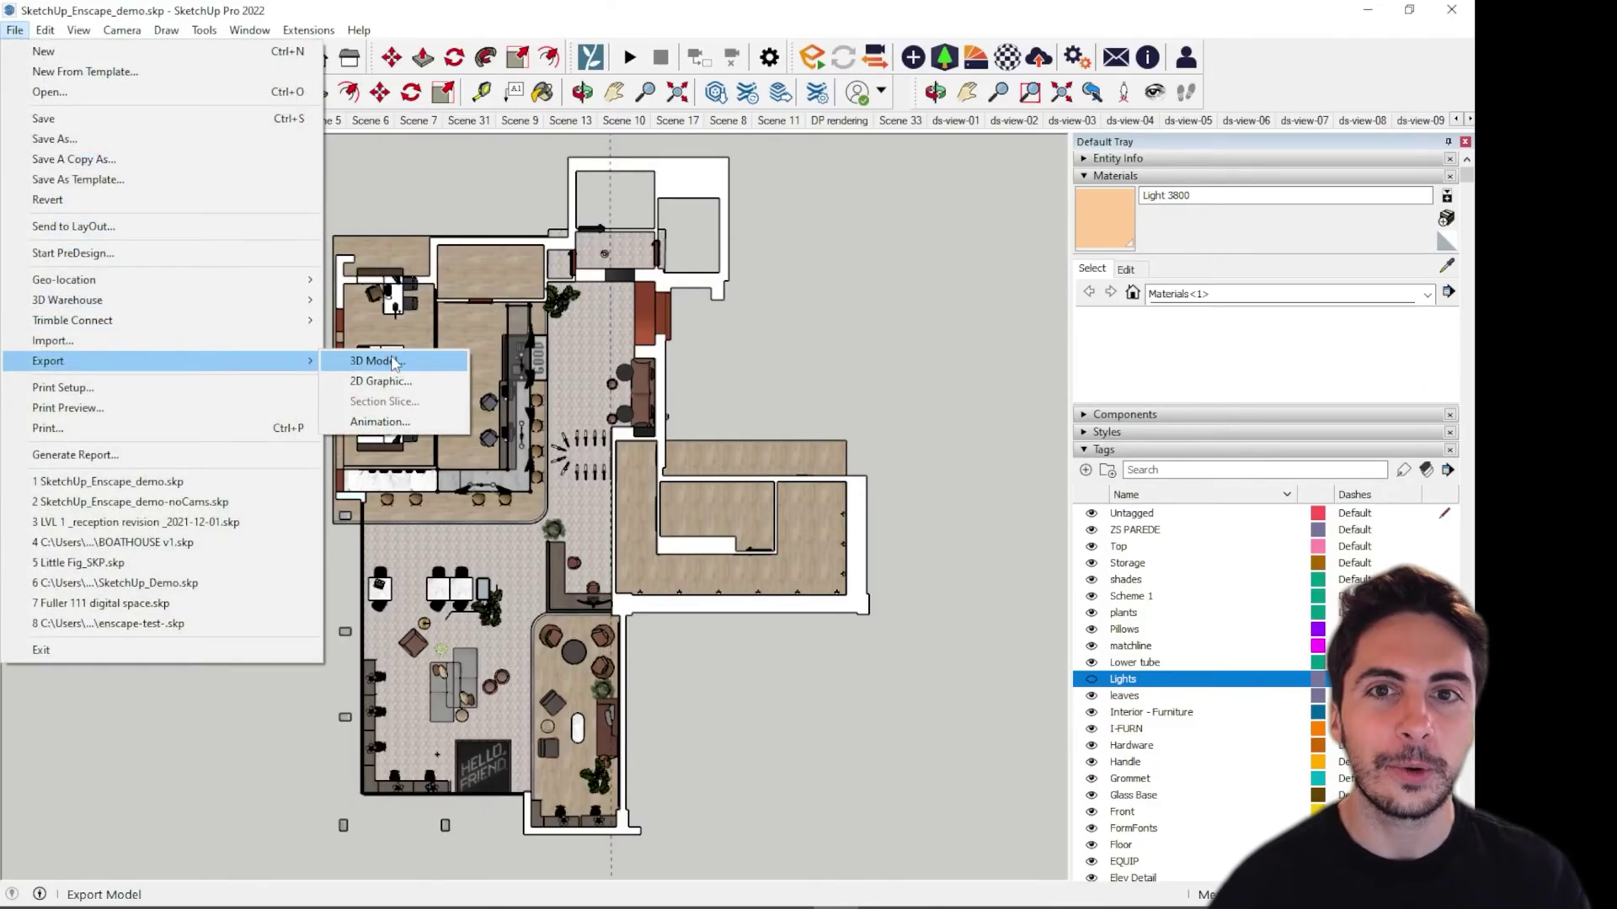
{"action": "left_click", "coordinate": [370, 386]}
{"action": "left_click", "coordinate": [320, 631]}
{"action": "left_click", "coordinate": [319, 690]}
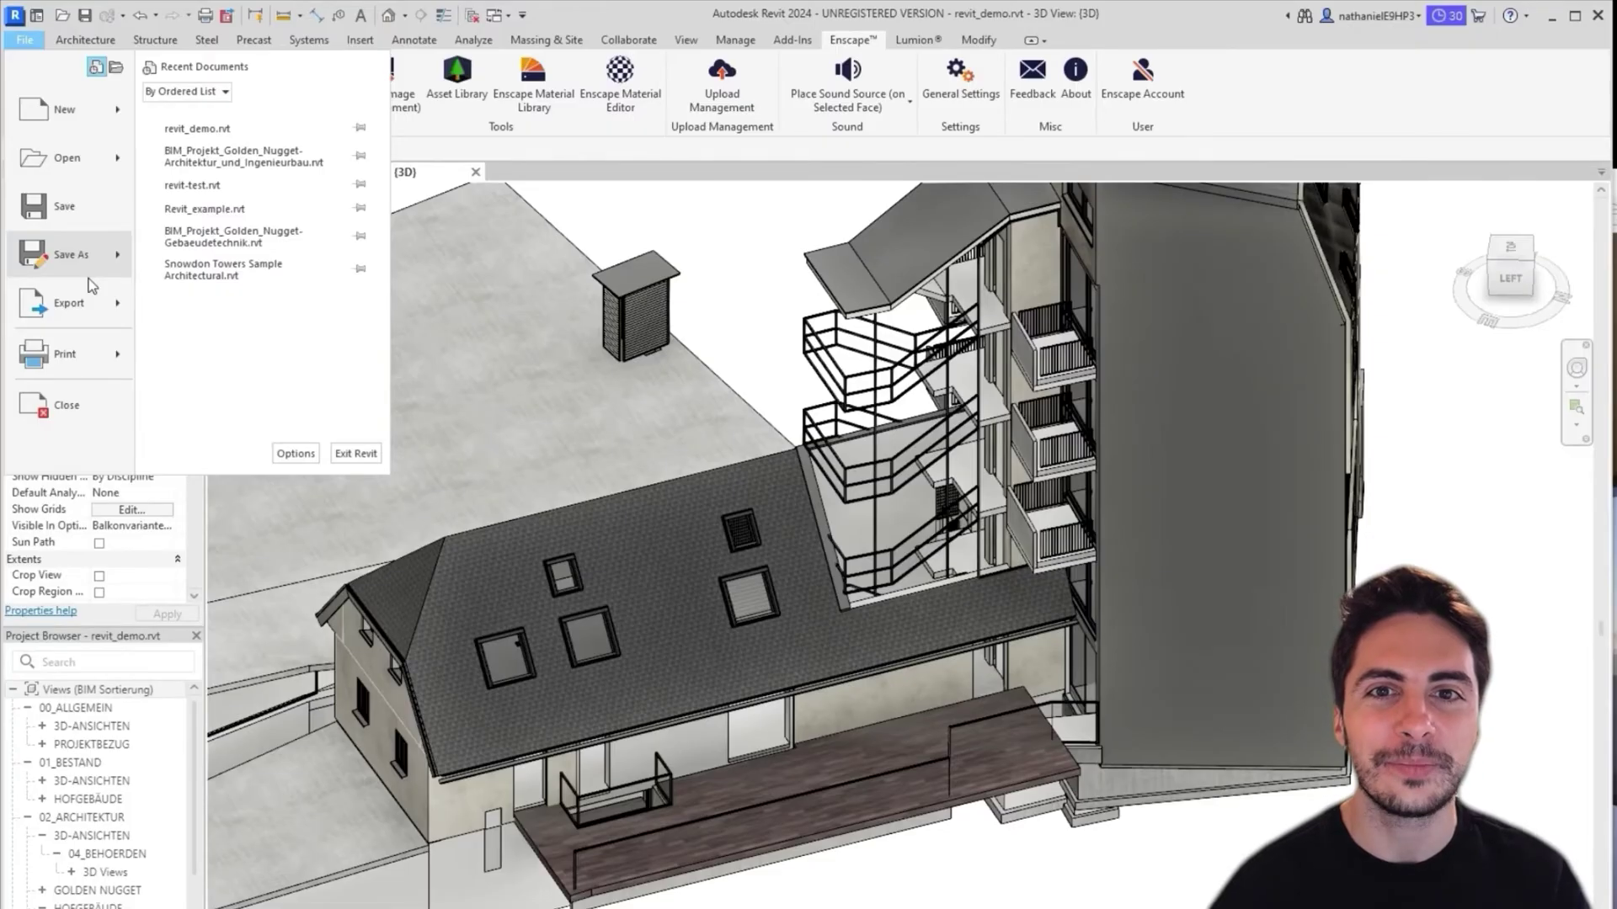
Step: Start the FBX export of the Revit model and bring up the file-type options
{"action": "left_click", "coordinate": [422, 377]}
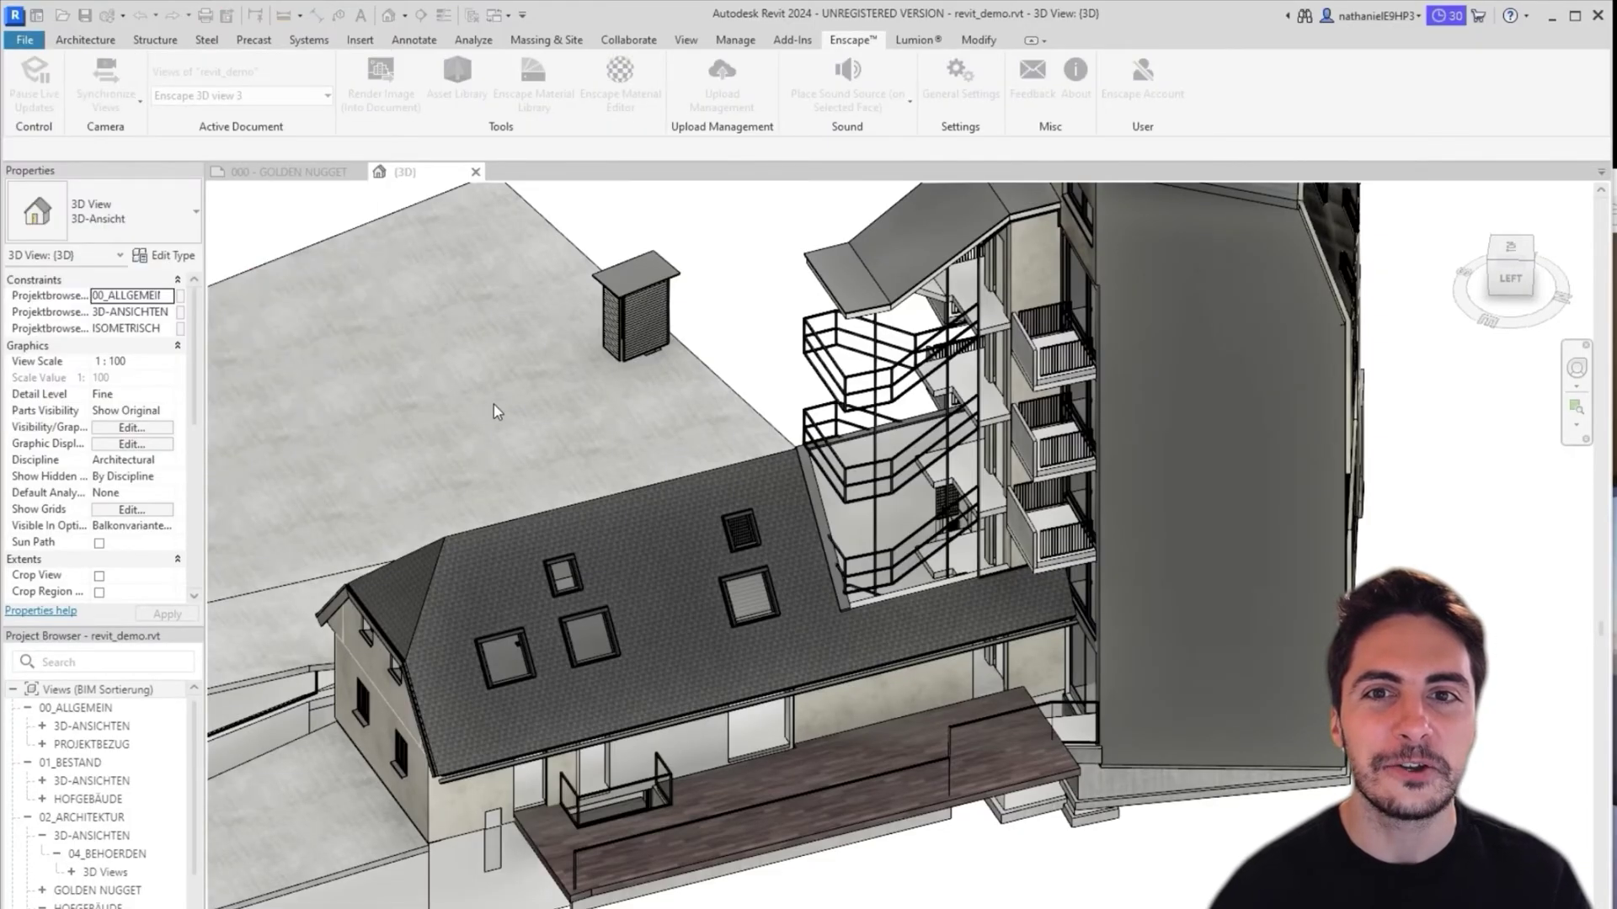
{"action": "left_click", "coordinate": [875, 682]}
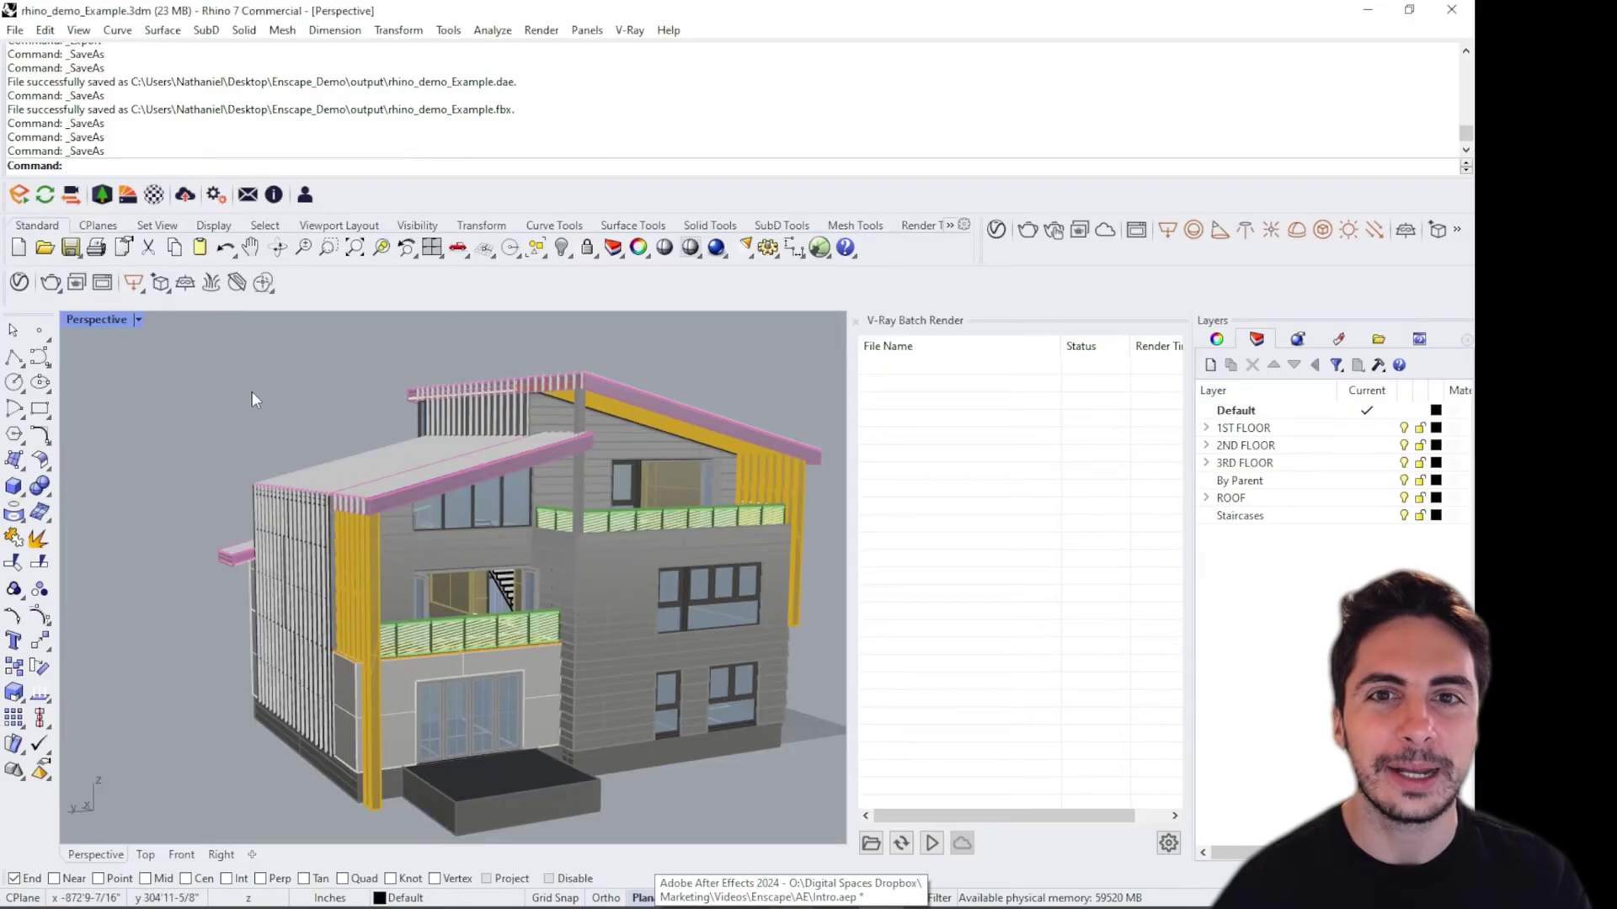
Step: Save a copy of the Rhino house model as MotionBuilder (*.fbx)
{"action": "left_click", "coordinate": [15, 31]}
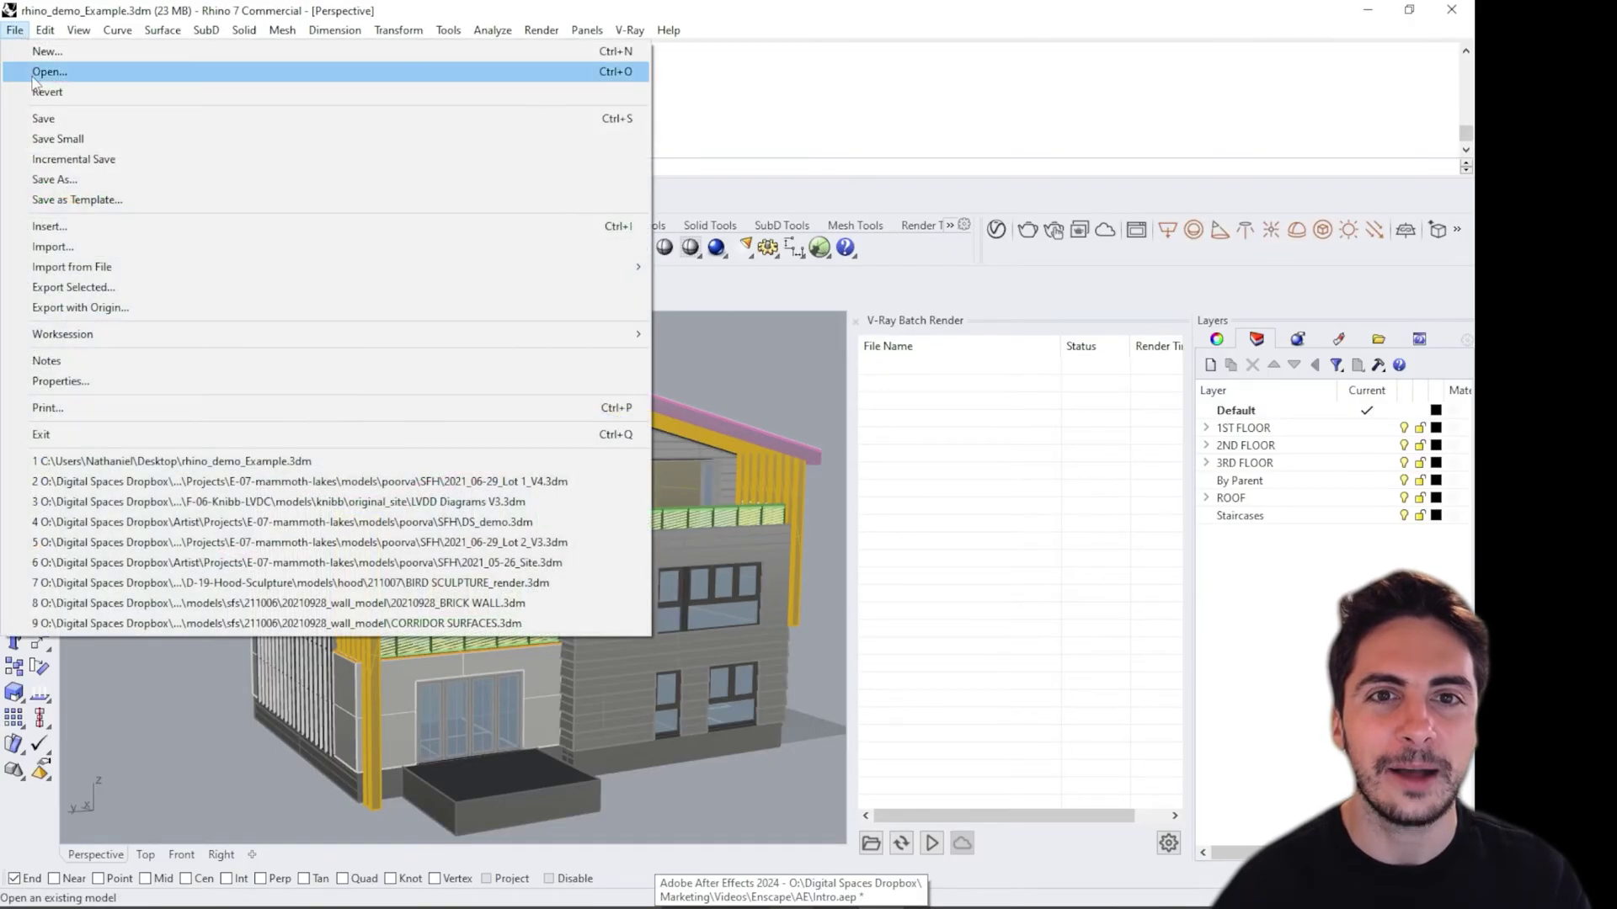
{"action": "left_click", "coordinate": [55, 180]}
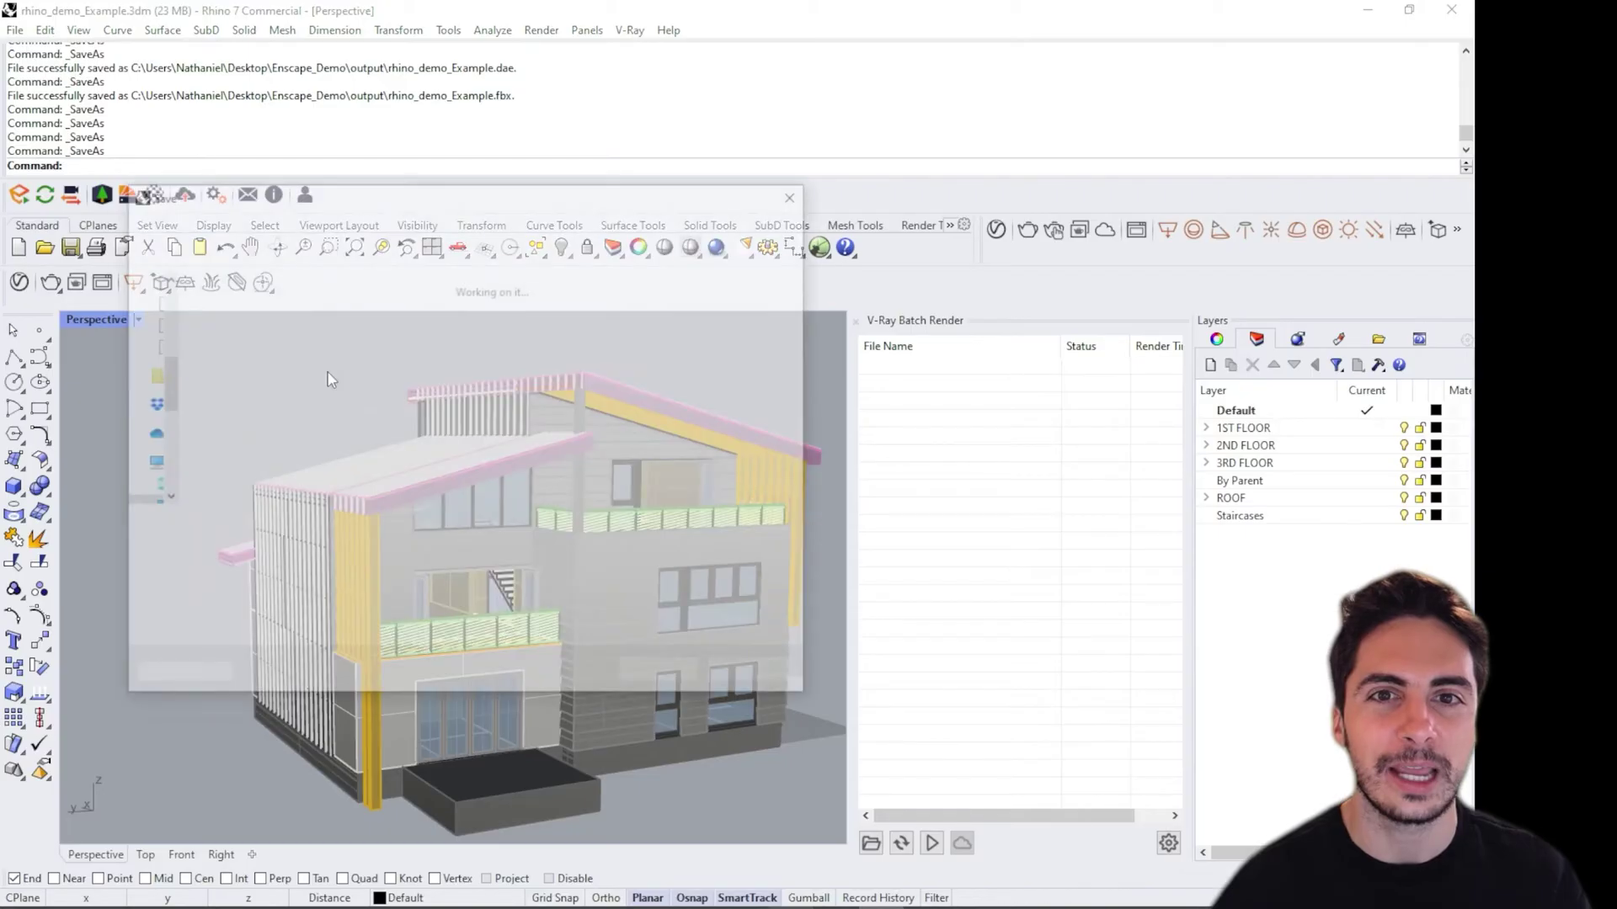
{"action": "left_click", "coordinate": [356, 555]}
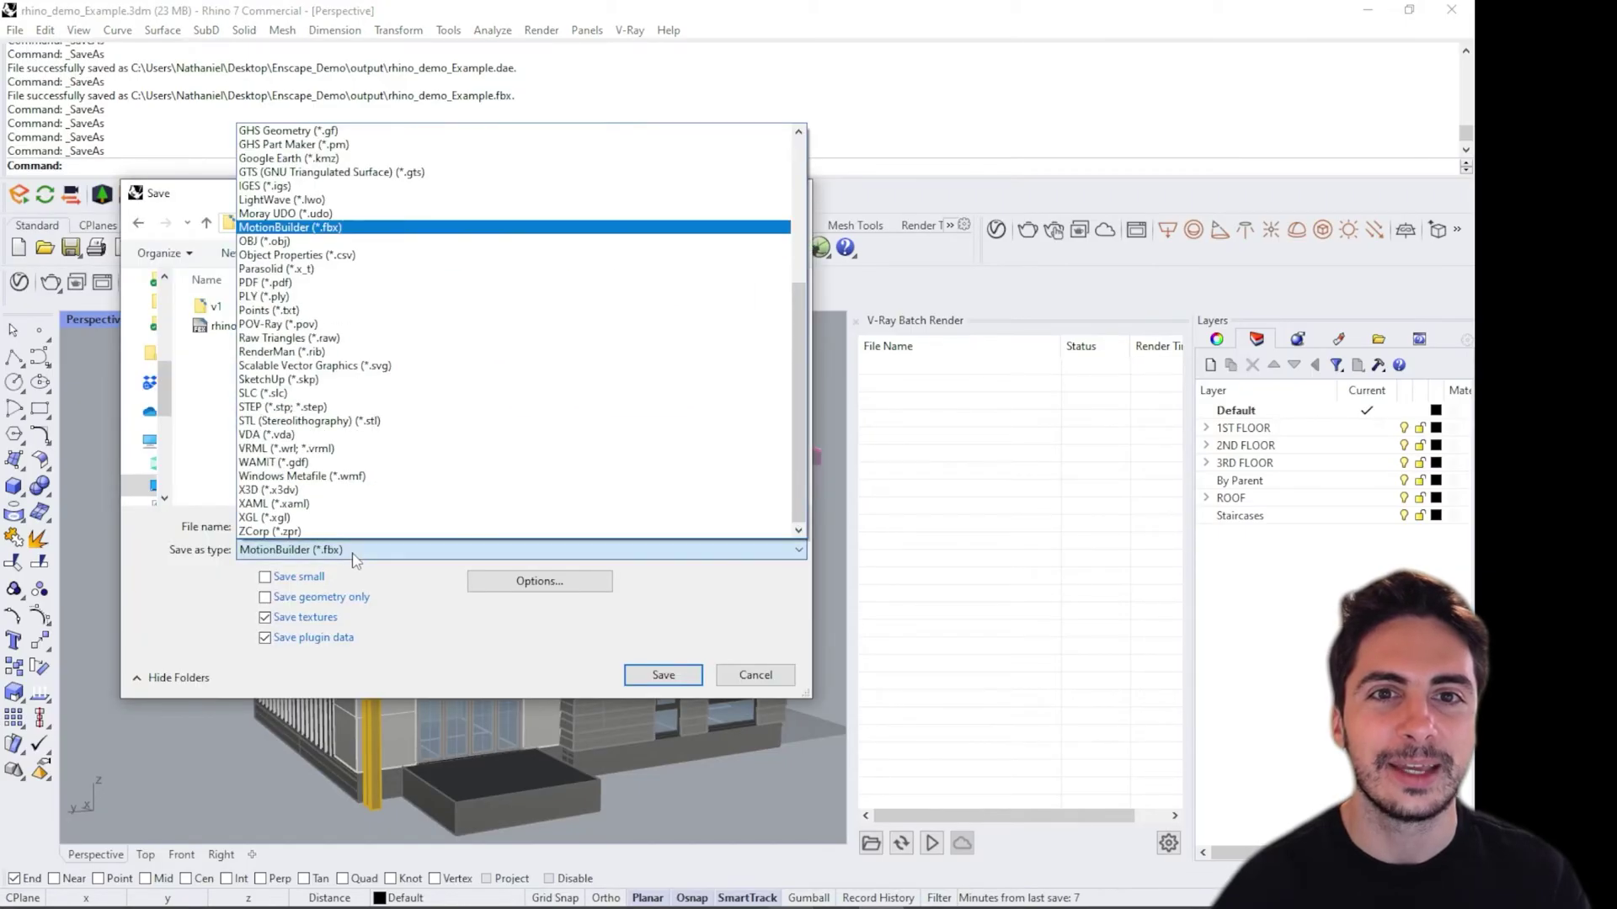
{"action": "left_click", "coordinate": [307, 229]}
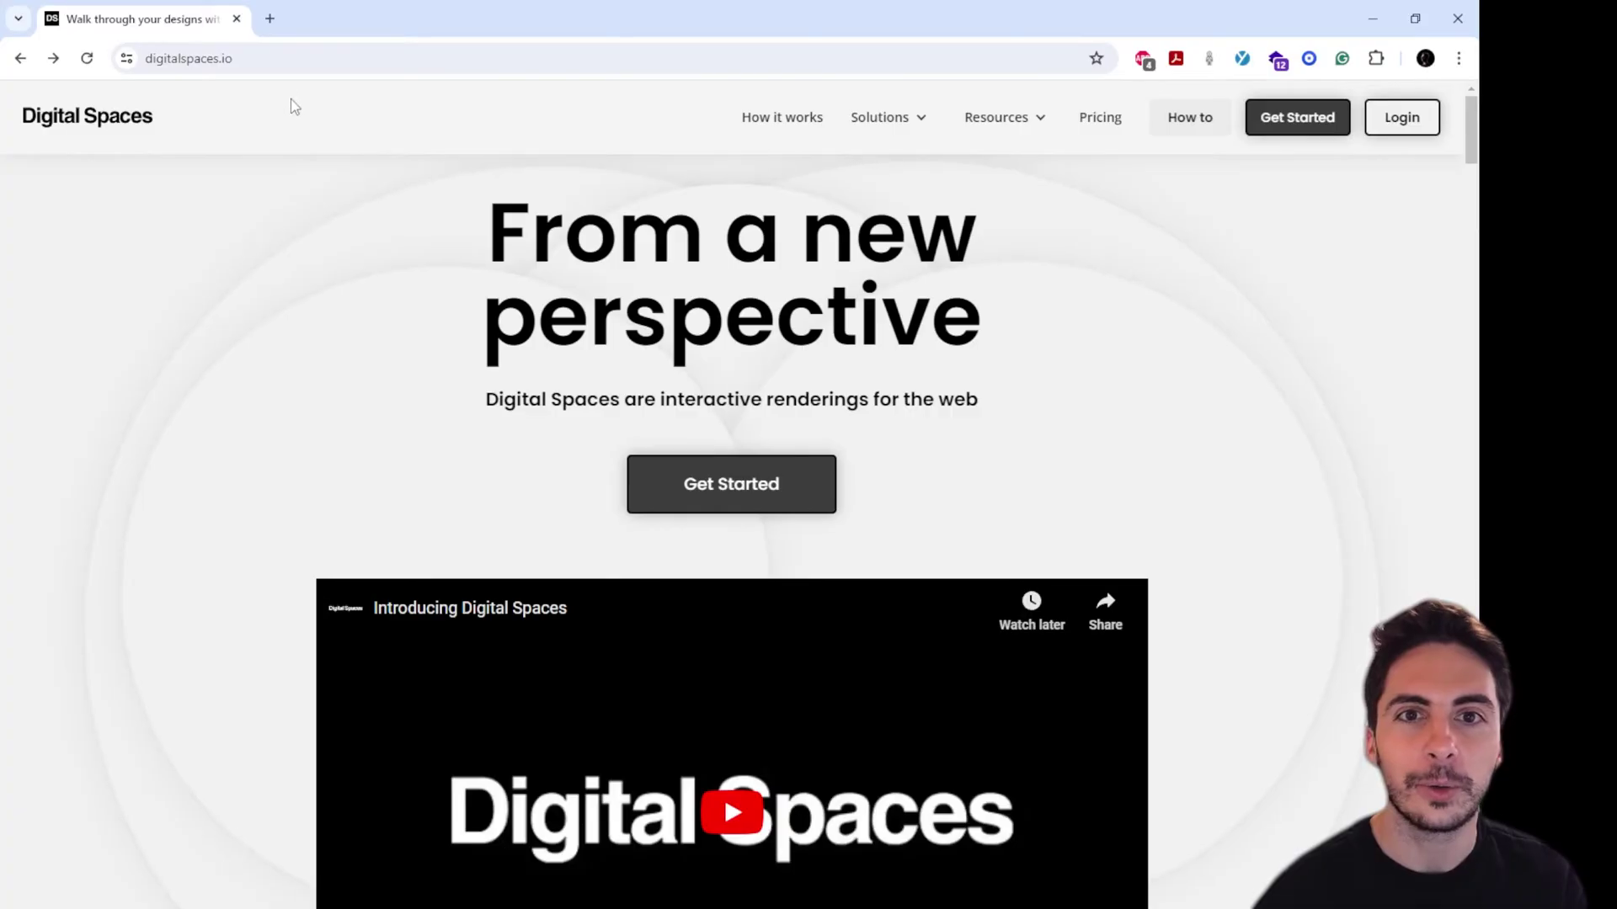
Step: From the digitalspaces.io home page, choose Get Started > Create my own
{"action": "left_click", "coordinate": [253, 58]}
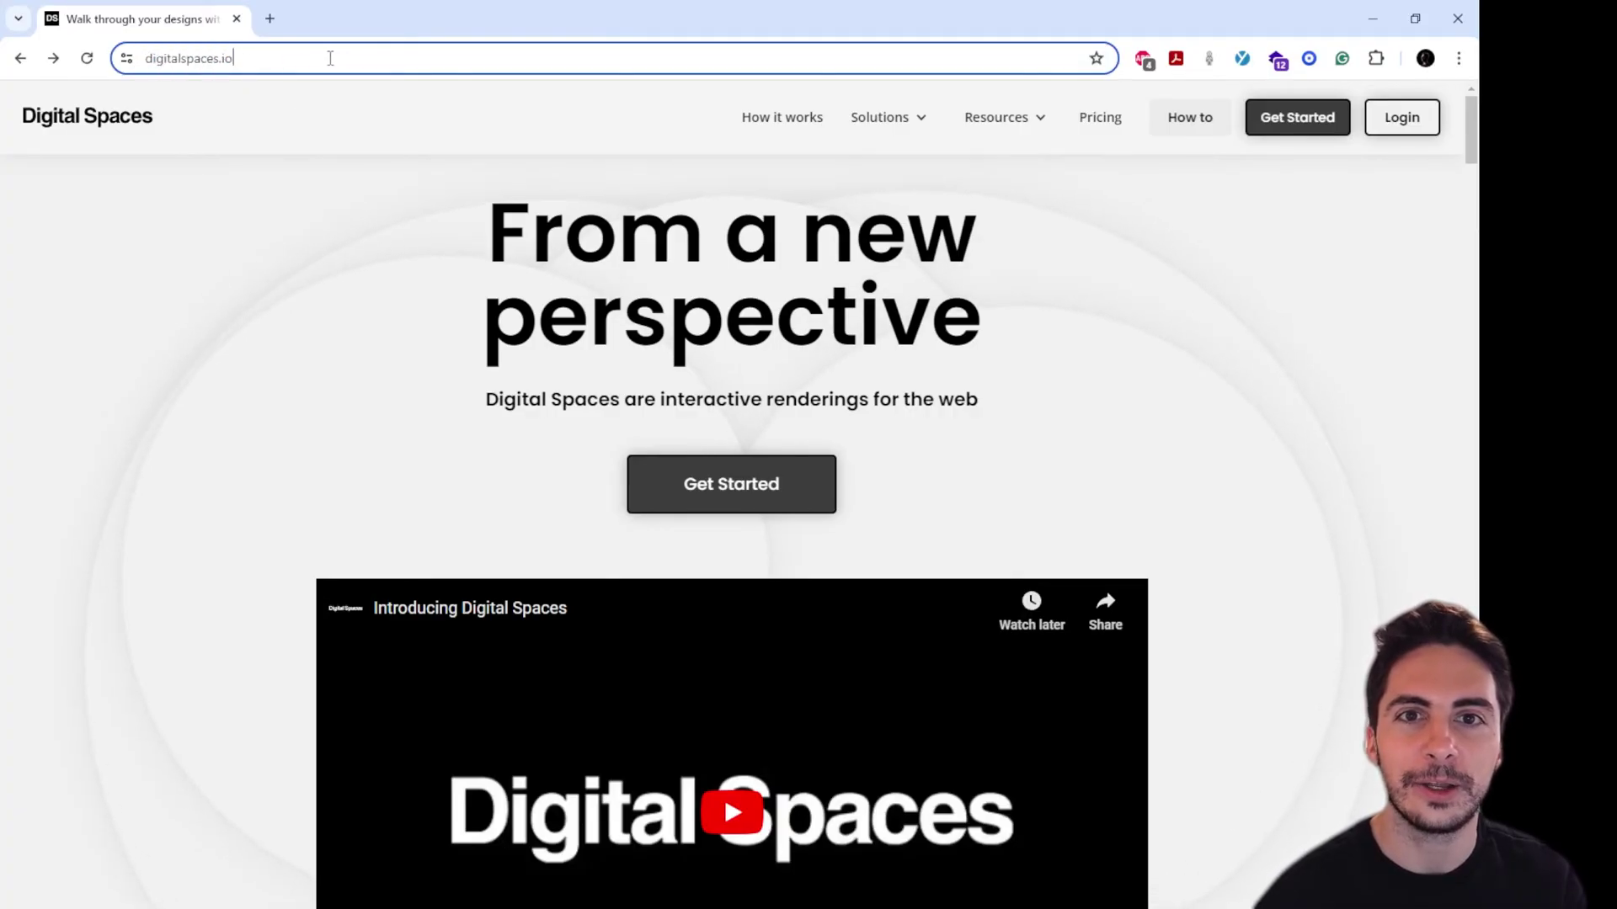
{"action": "left_click", "coordinate": [1298, 119]}
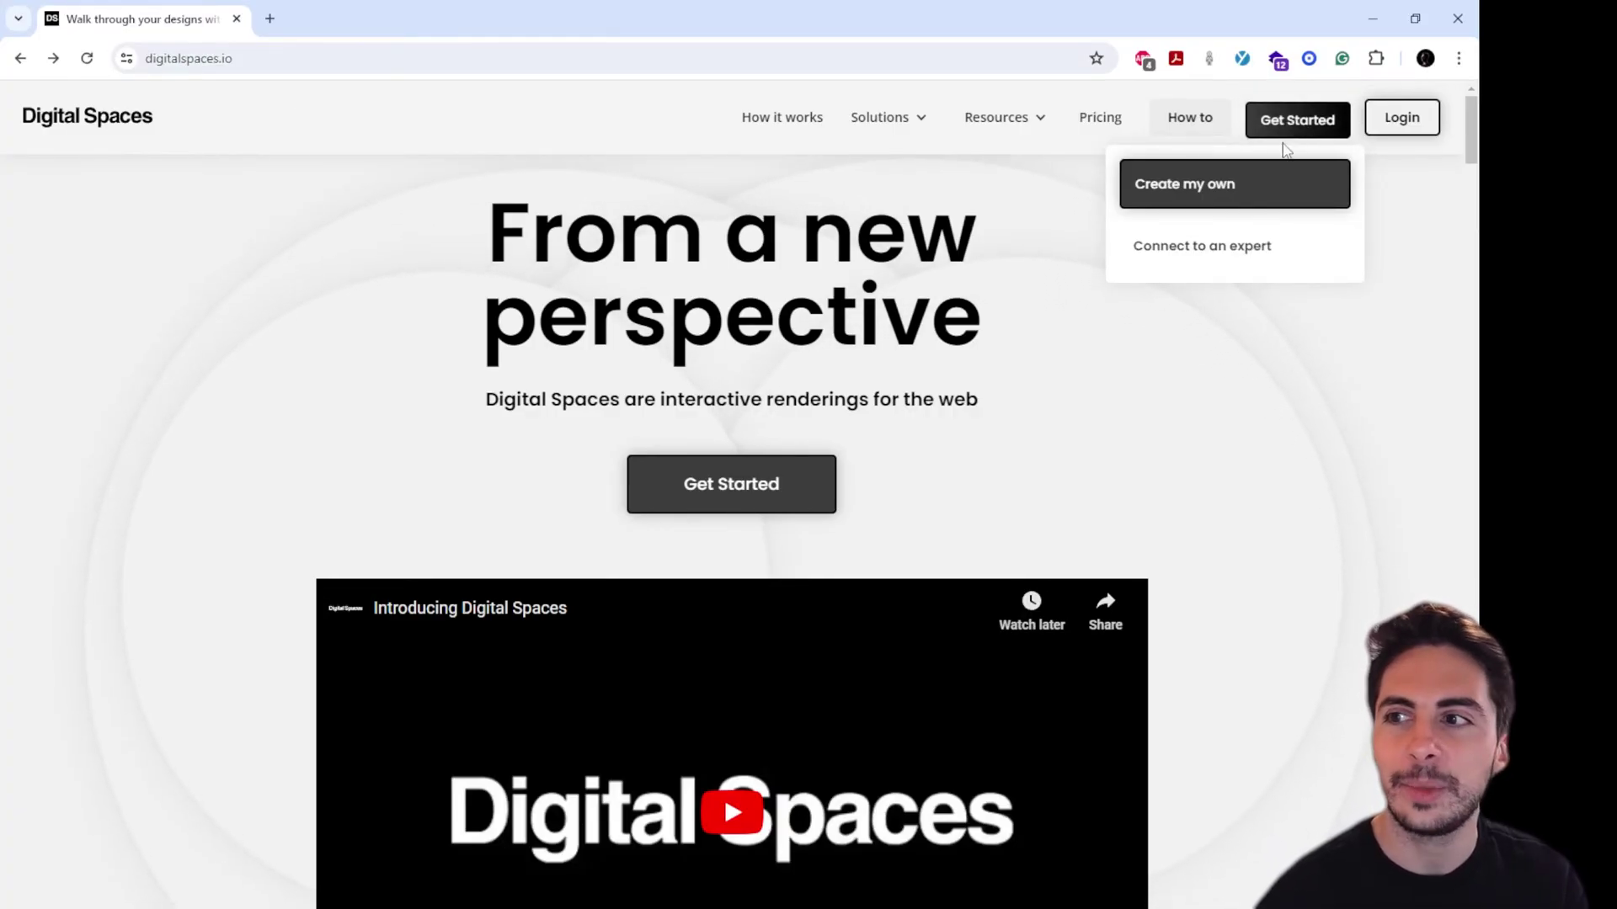
{"action": "left_click", "coordinate": [1230, 187]}
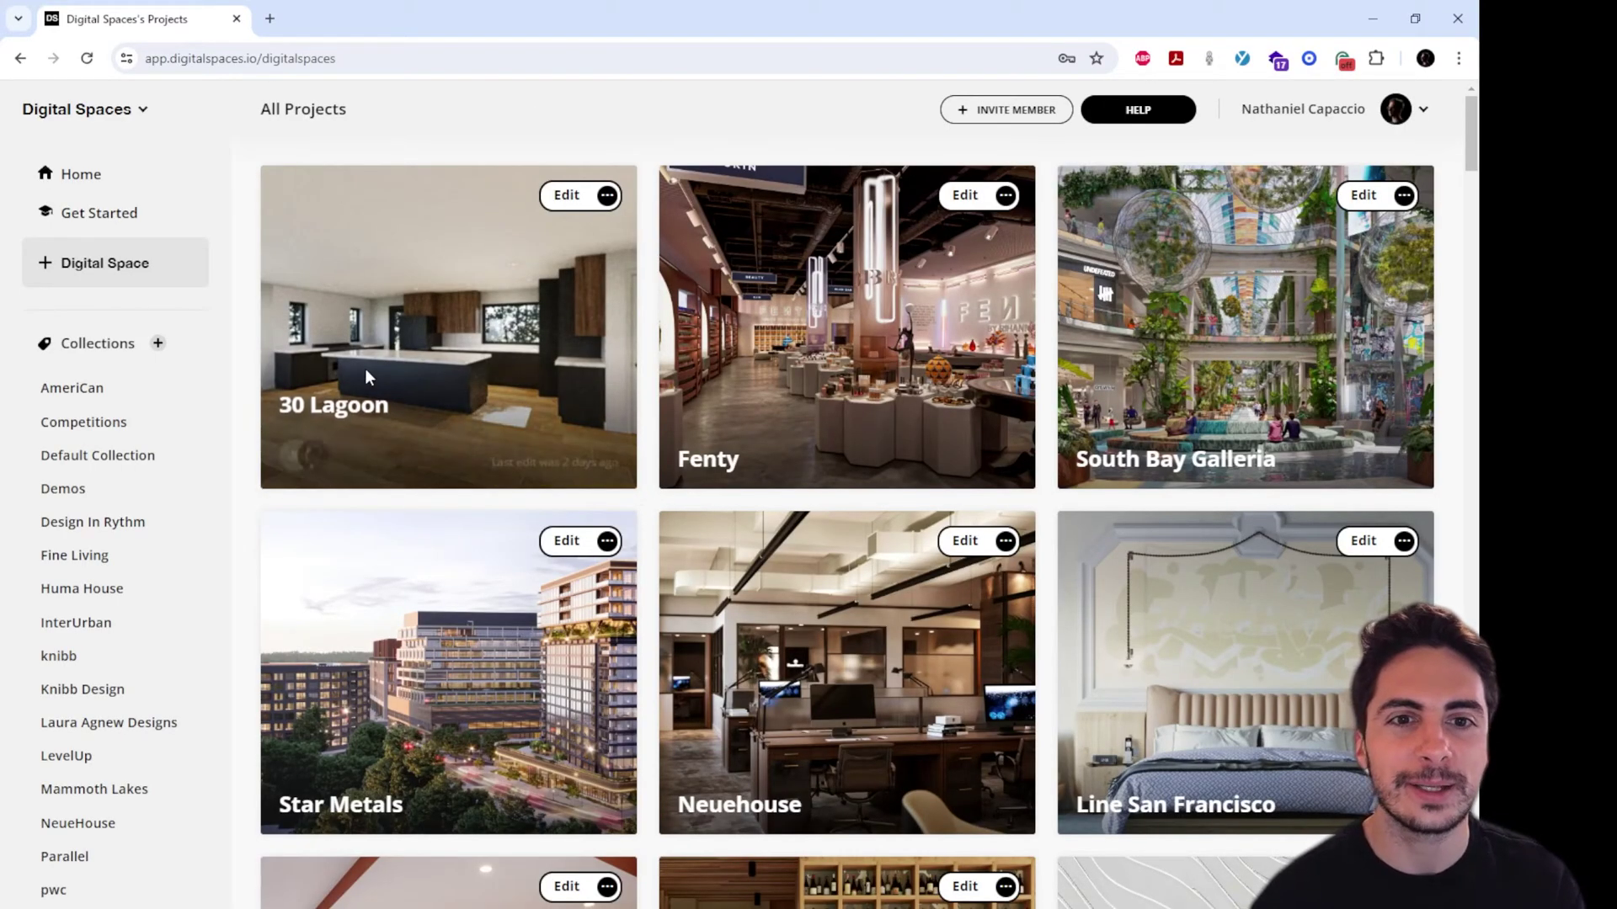
Step: Start a new Digital Space, name it 'Lumen on Ninth', and create it
{"action": "left_click", "coordinate": [128, 266]}
{"action": "left_click", "coordinate": [581, 483]}
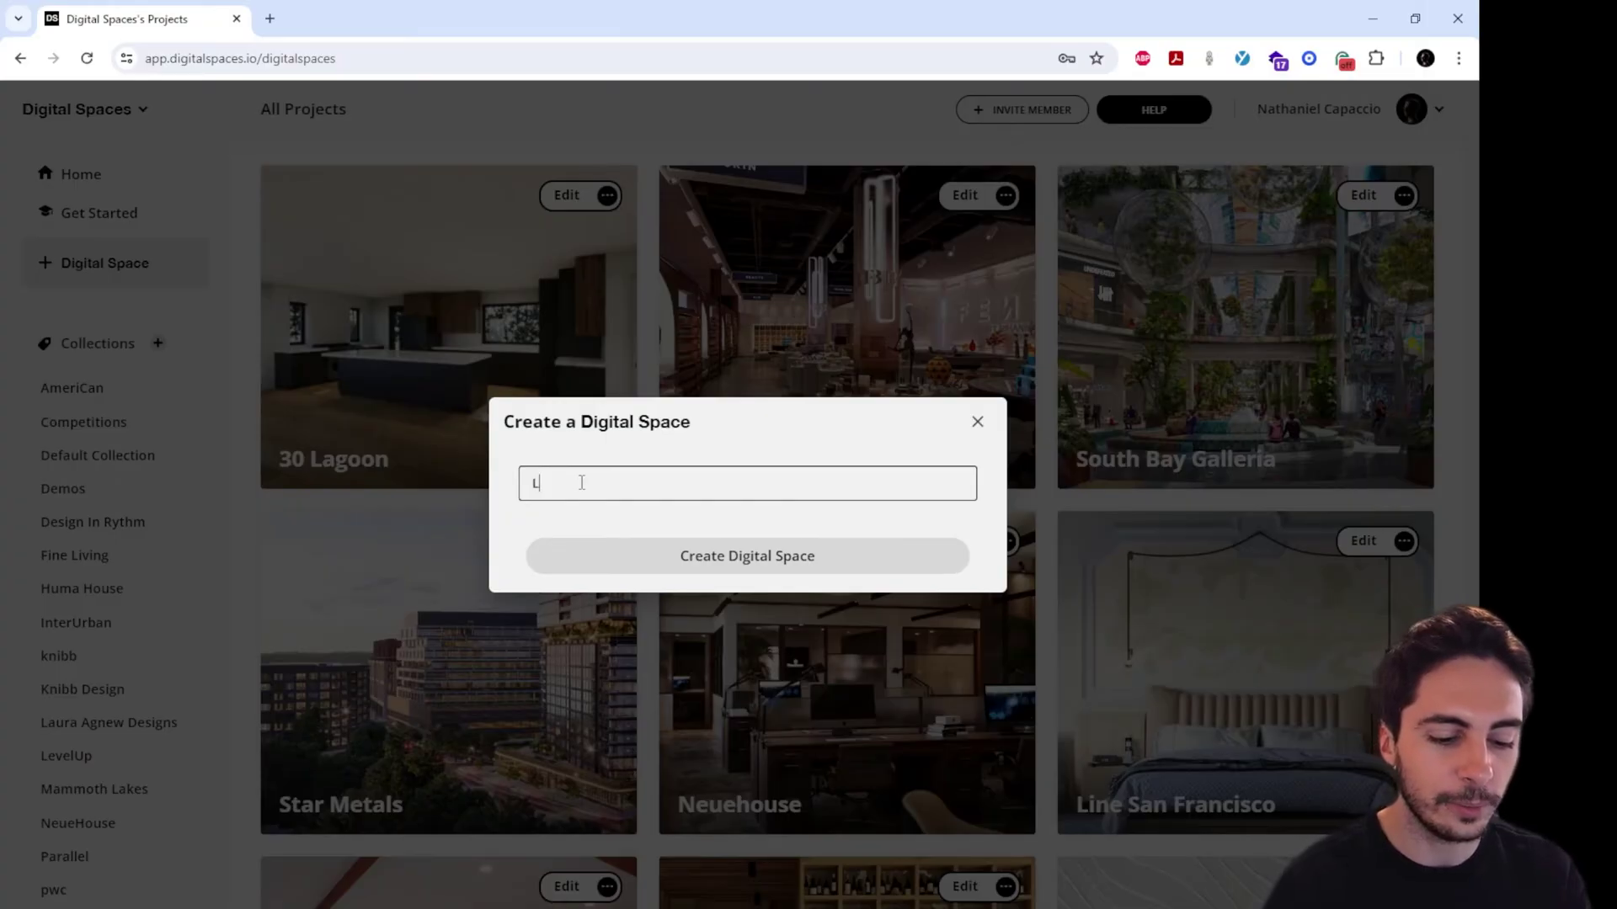
{"action": "type", "text": "Lumen on Ninth"}
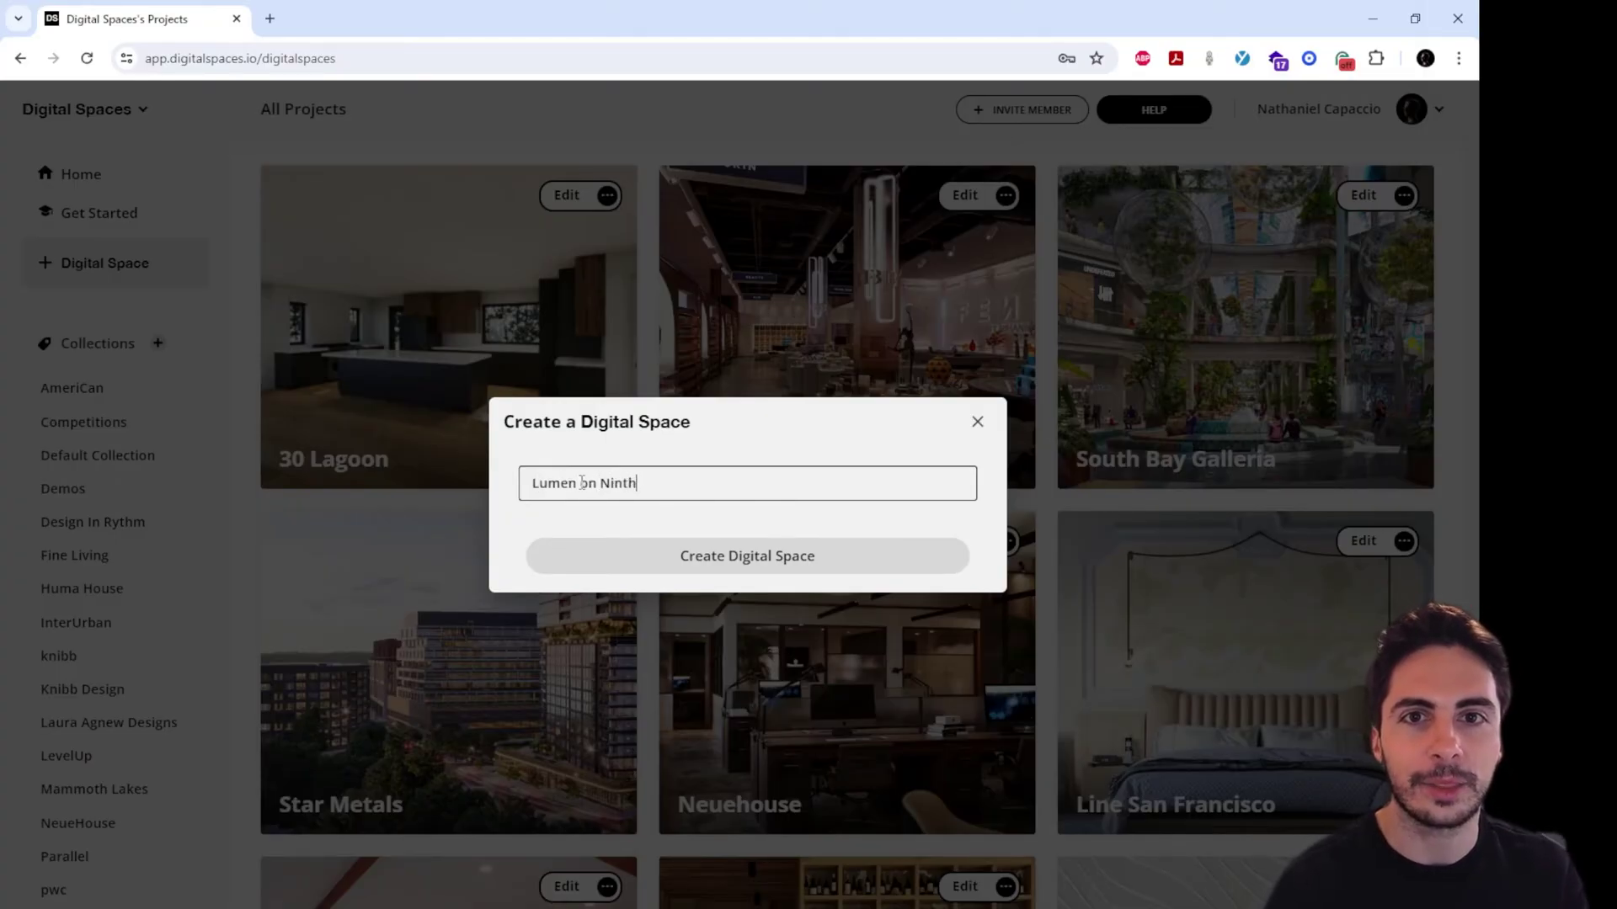
{"action": "left_click", "coordinate": [704, 558]}
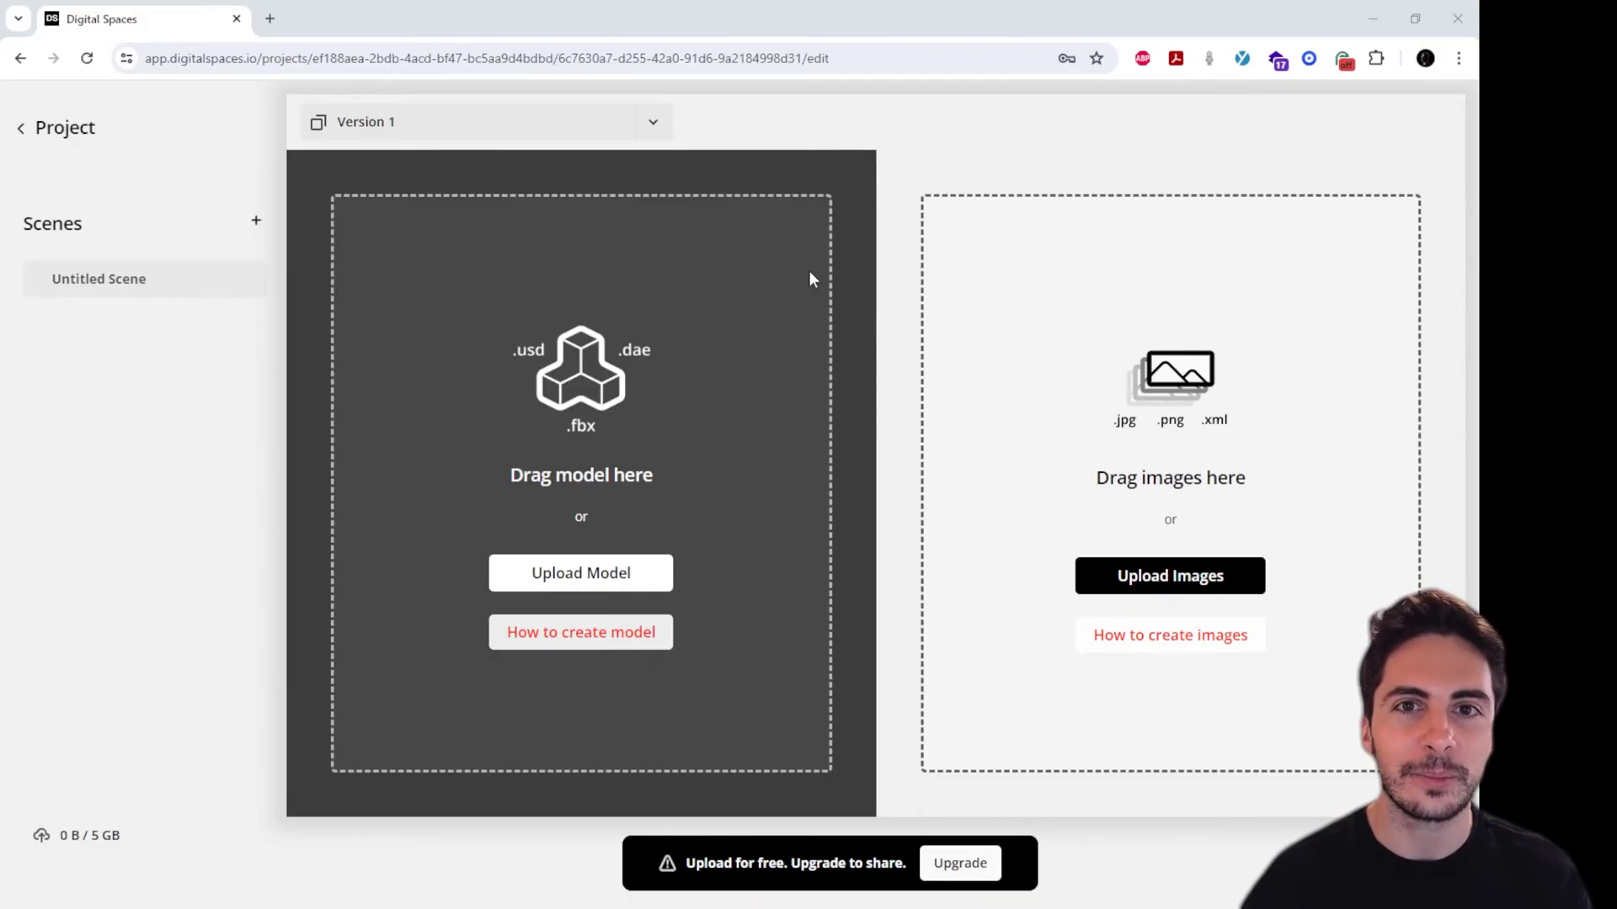
Step: Upload all 21 panorama XML files from the v1 folder into image uploads
{"action": "left_click_drag", "start_coordinate": [0, 287], "coordinate": [556, 101]}
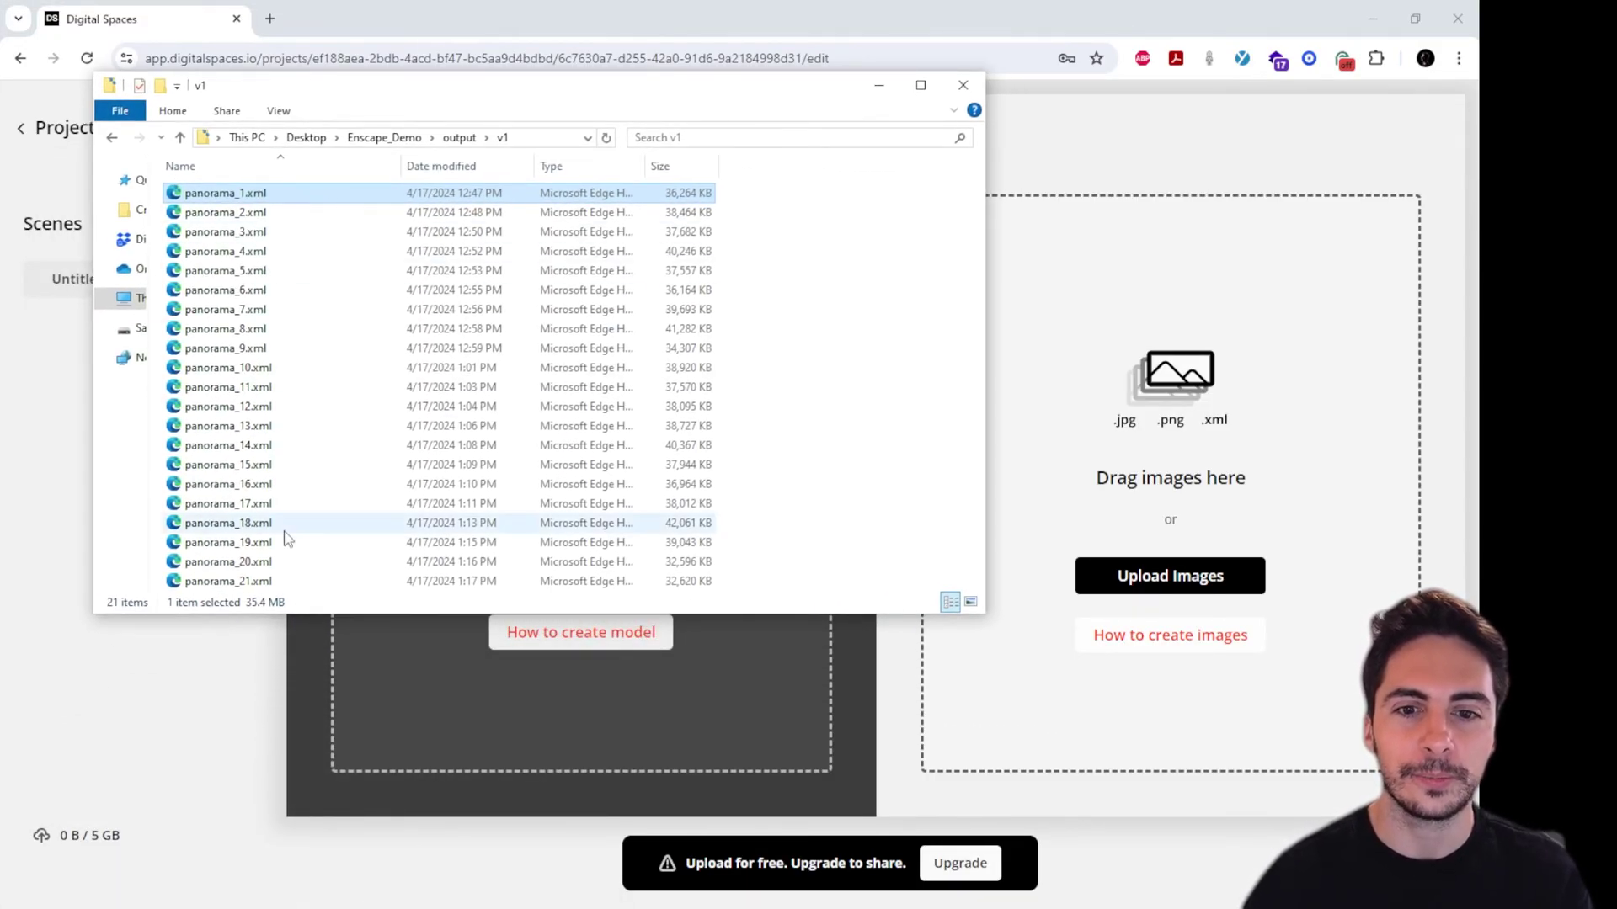
{"action": "left_click", "coordinate": [270, 581], "text": "shift"}
{"action": "left_click_drag", "start_coordinate": [255, 208], "coordinate": [1074, 296]}
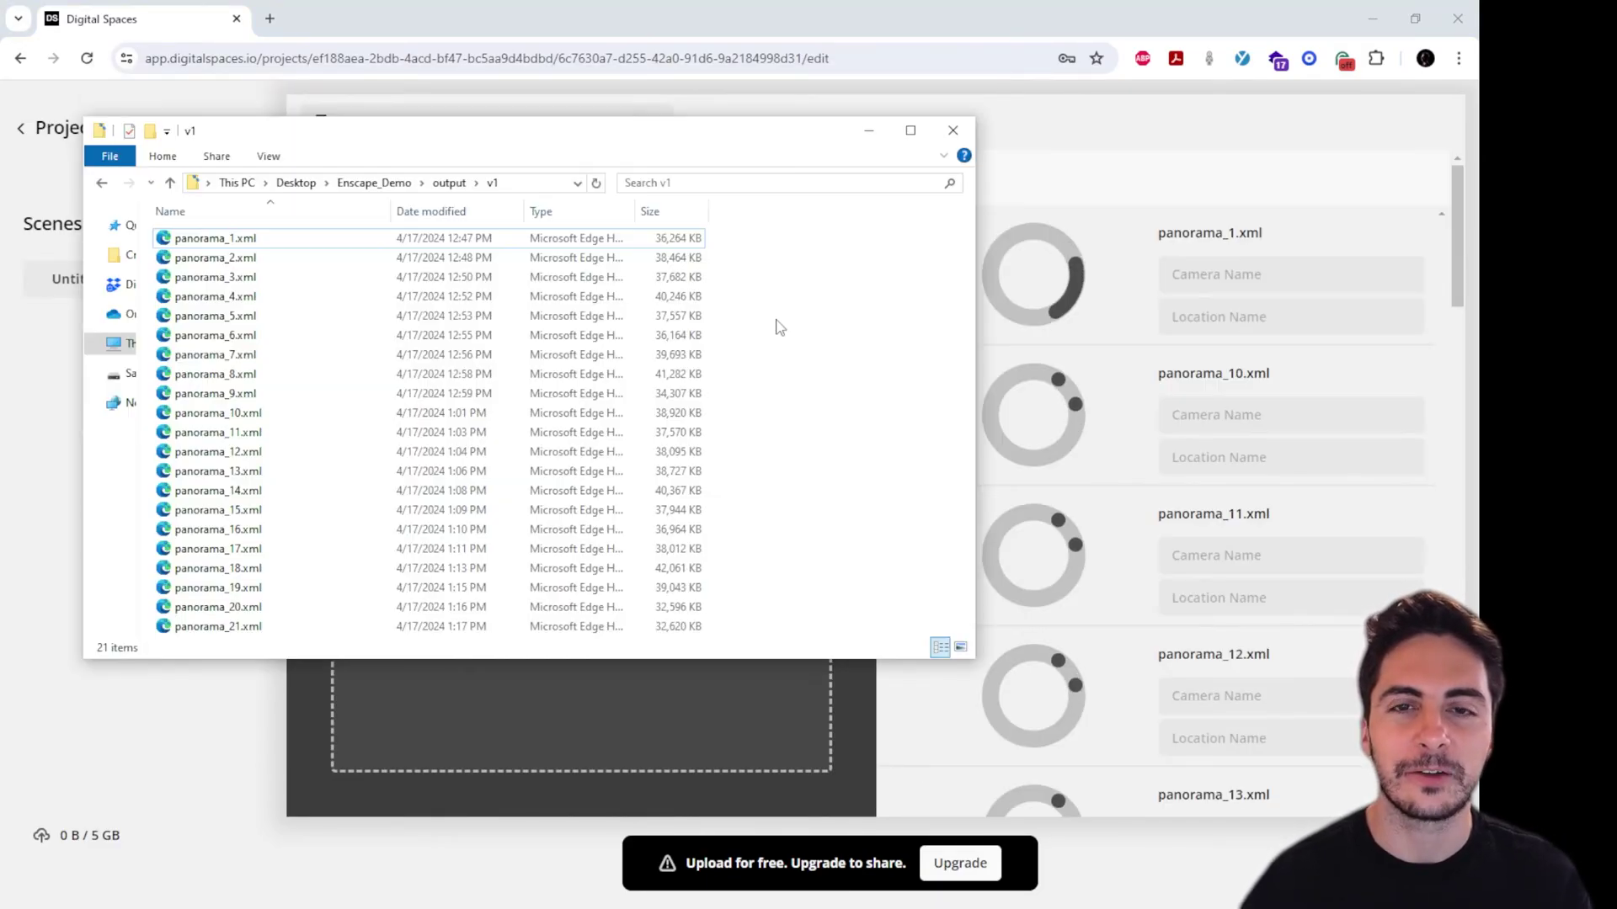
Step: Upload SketchUp_Enscape_demo.dae from the output folder onto the model drop zone
{"action": "left_click", "coordinate": [449, 185]}
{"action": "left_click", "coordinate": [253, 258]}
{"action": "mouse_move", "coordinate": [281, 135]}
{"action": "left_mouse_down"}
{"action": "mouse_move", "coordinate": [713, 152]}
{"action": "mouse_move", "coordinate": [878, 125]}
{"action": "left_mouse_up"}
{"action": "left_click_drag", "start_coordinate": [783, 250], "coordinate": [430, 246]}
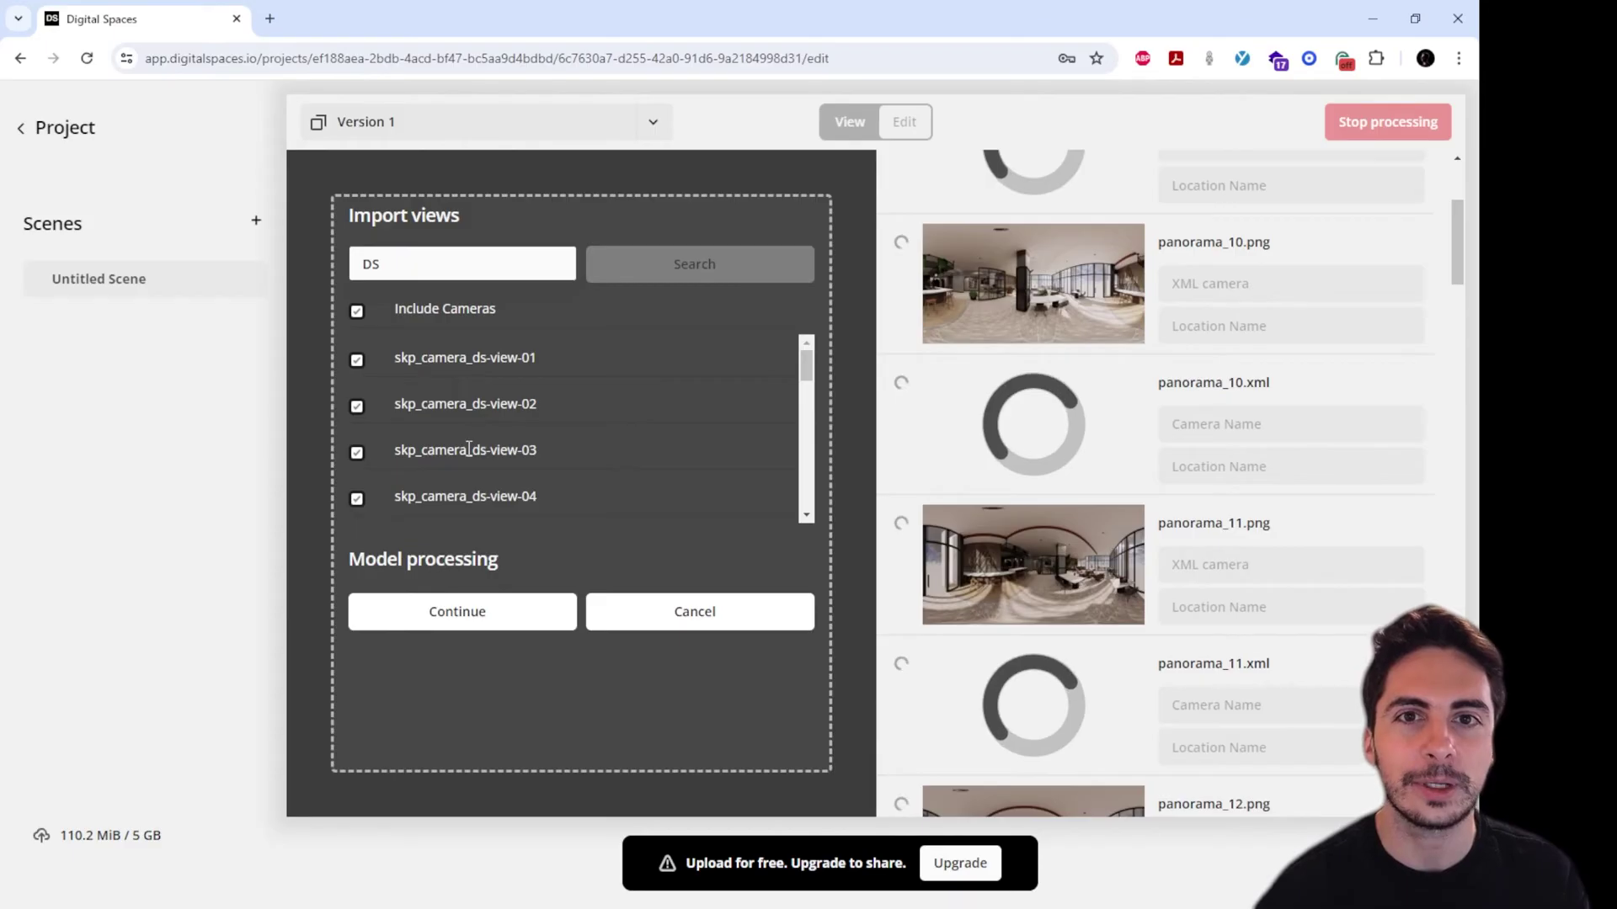
Step: Import the uploaded model with Include Cameras kept on and let the conversion finish
{"action": "left_click", "coordinate": [462, 614]}
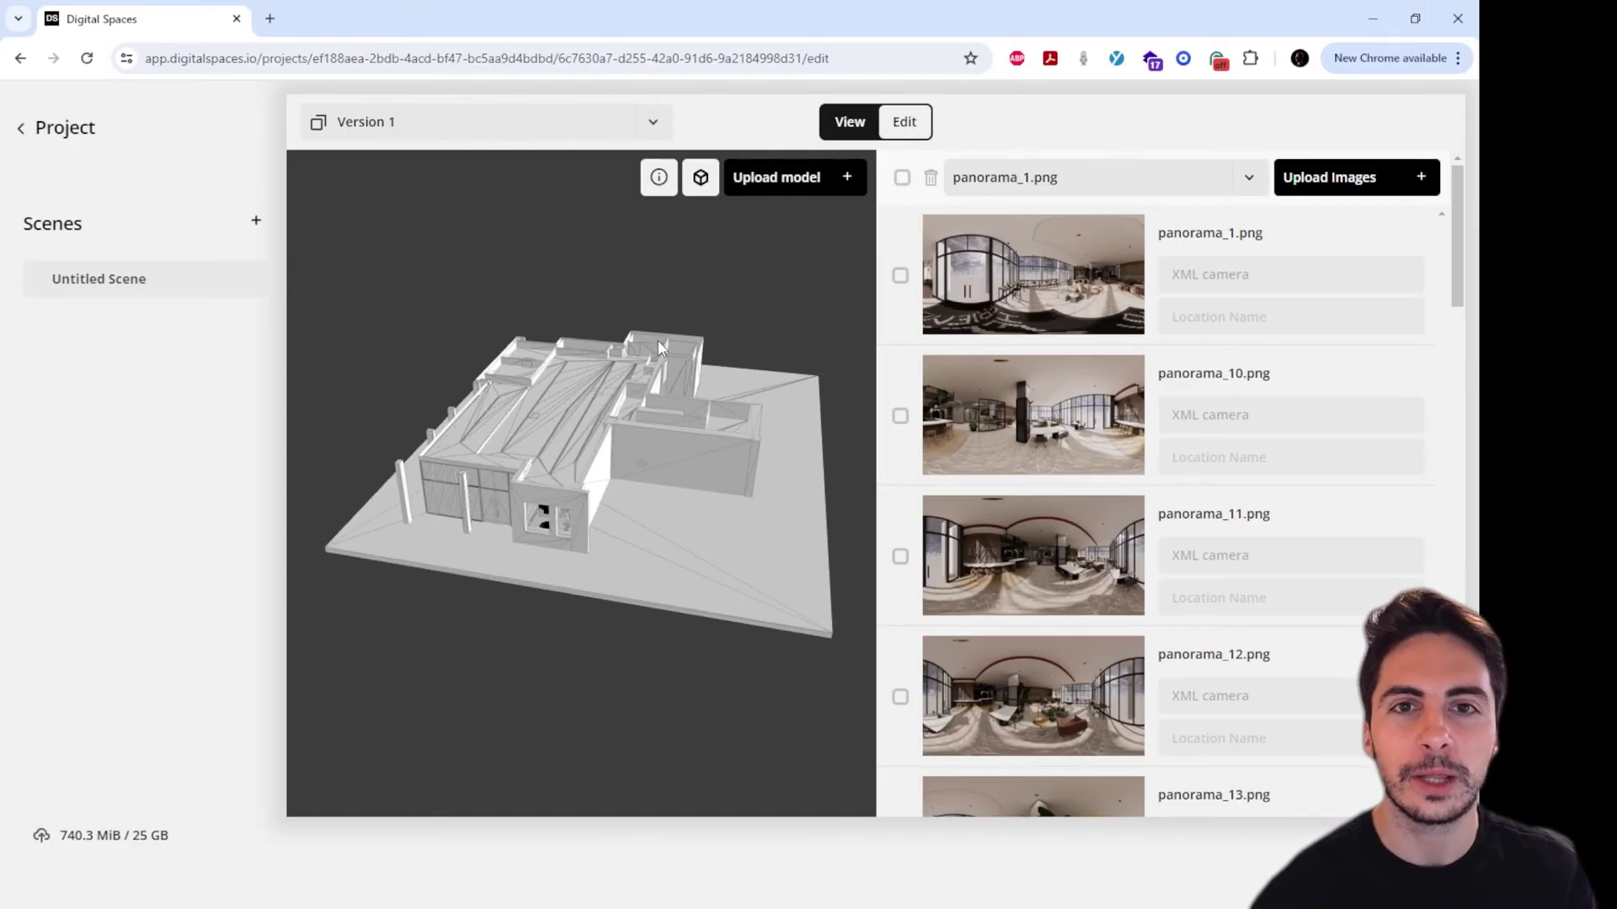
{"action": "scroll", "coordinate": [508, 356], "scroll_direction": "up", "scroll_amount": 5}
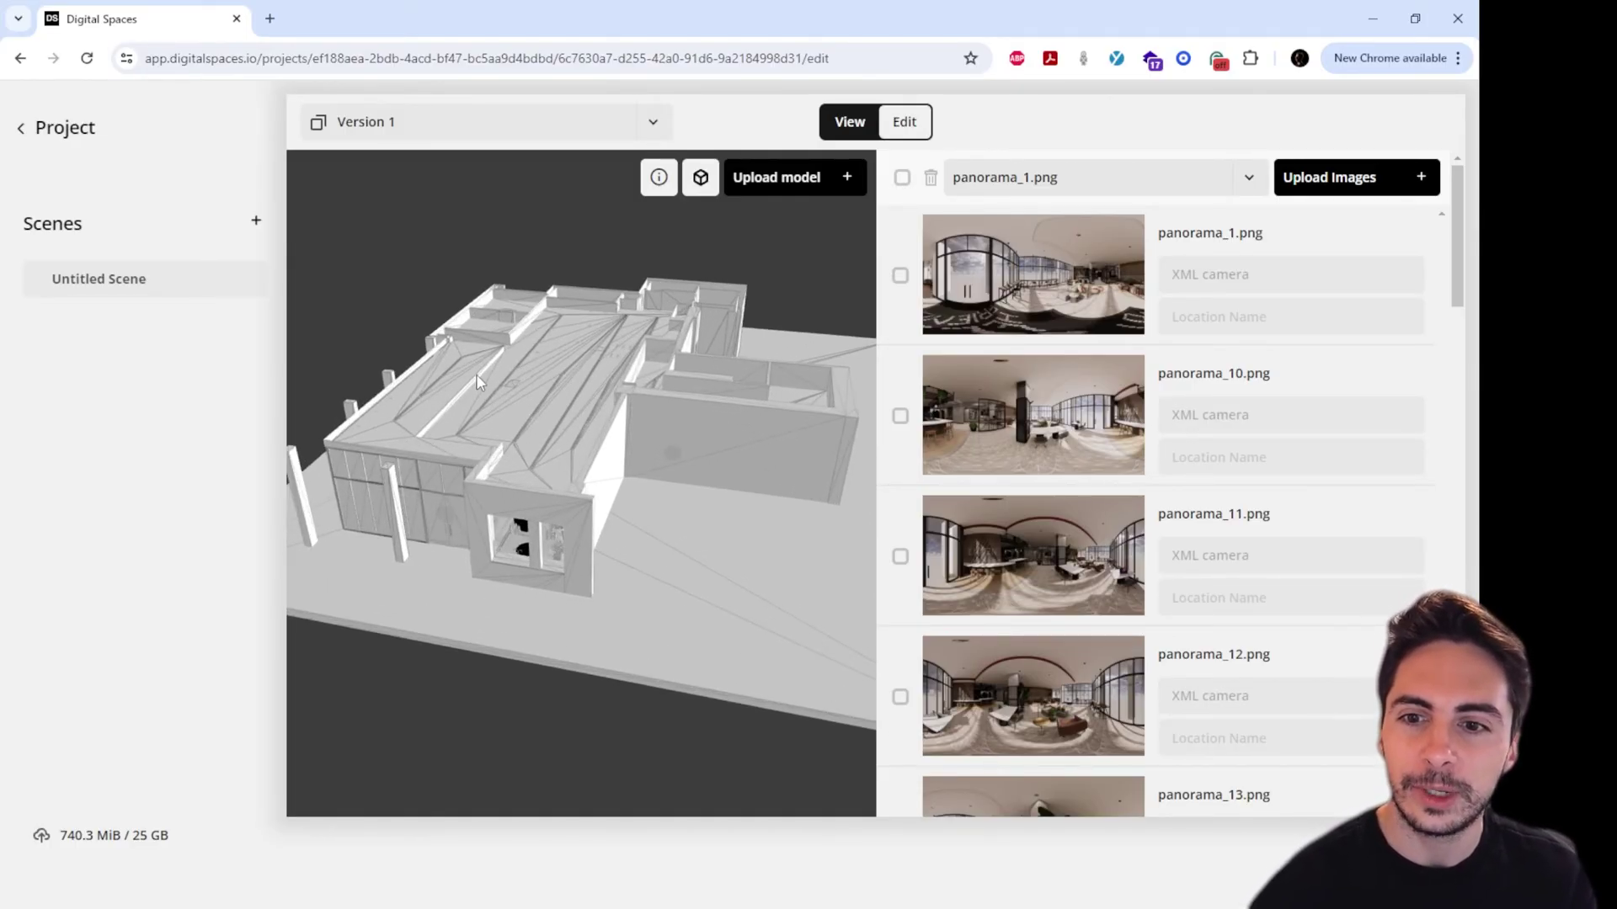
{"action": "scroll", "coordinate": [509, 357], "scroll_direction": "up", "scroll_amount": 10}
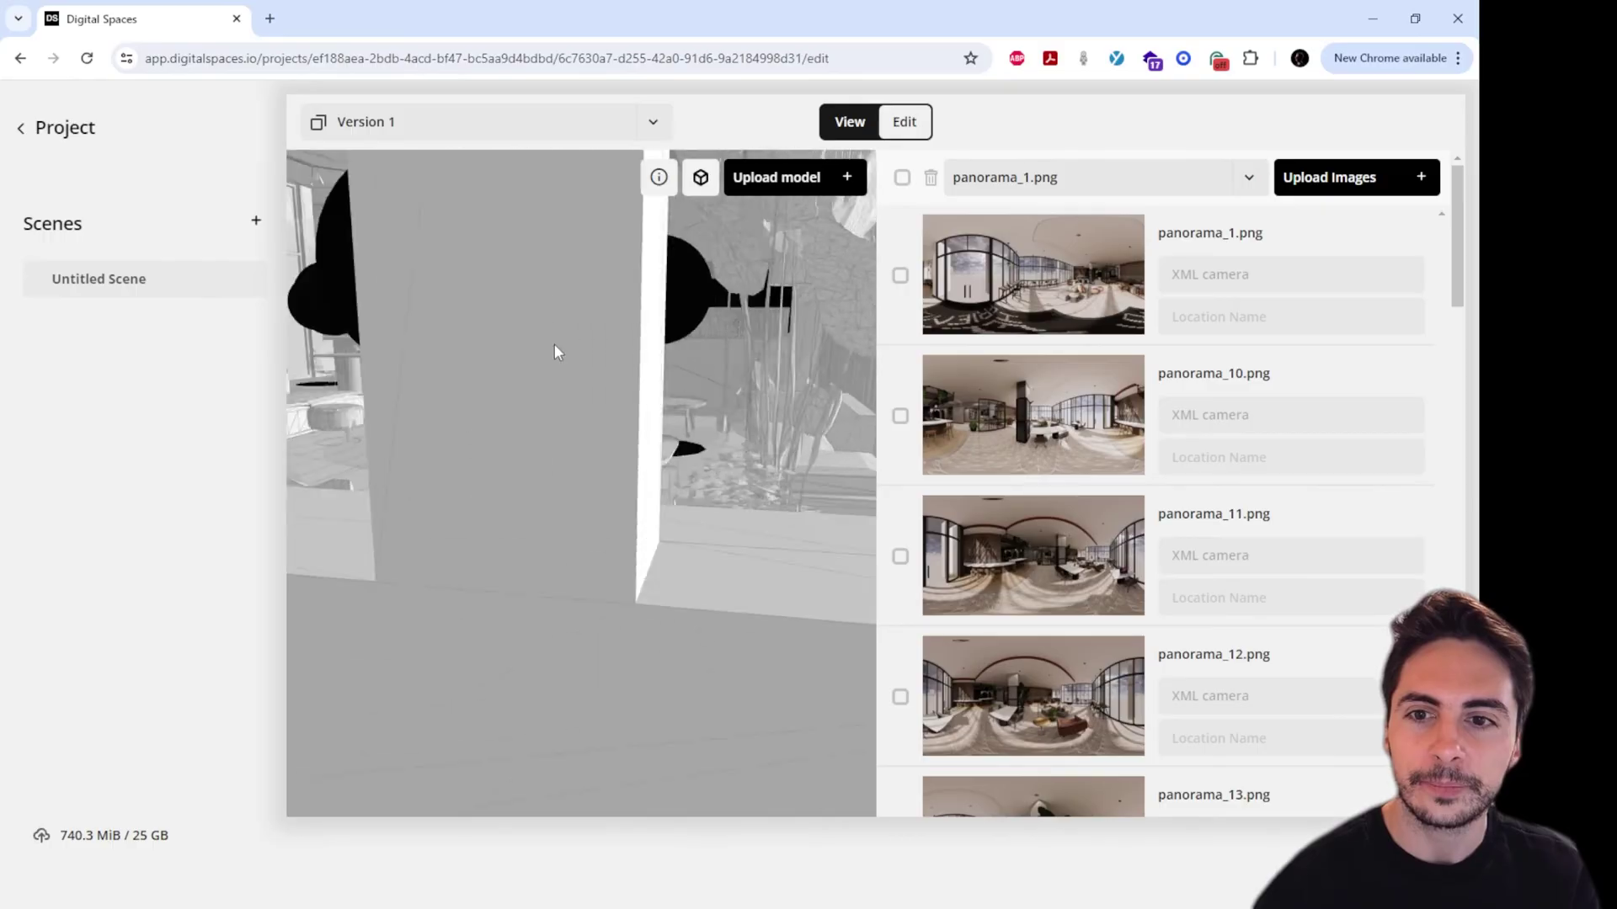
{"action": "scroll", "coordinate": [600, 368], "scroll_direction": "up", "scroll_amount": 10}
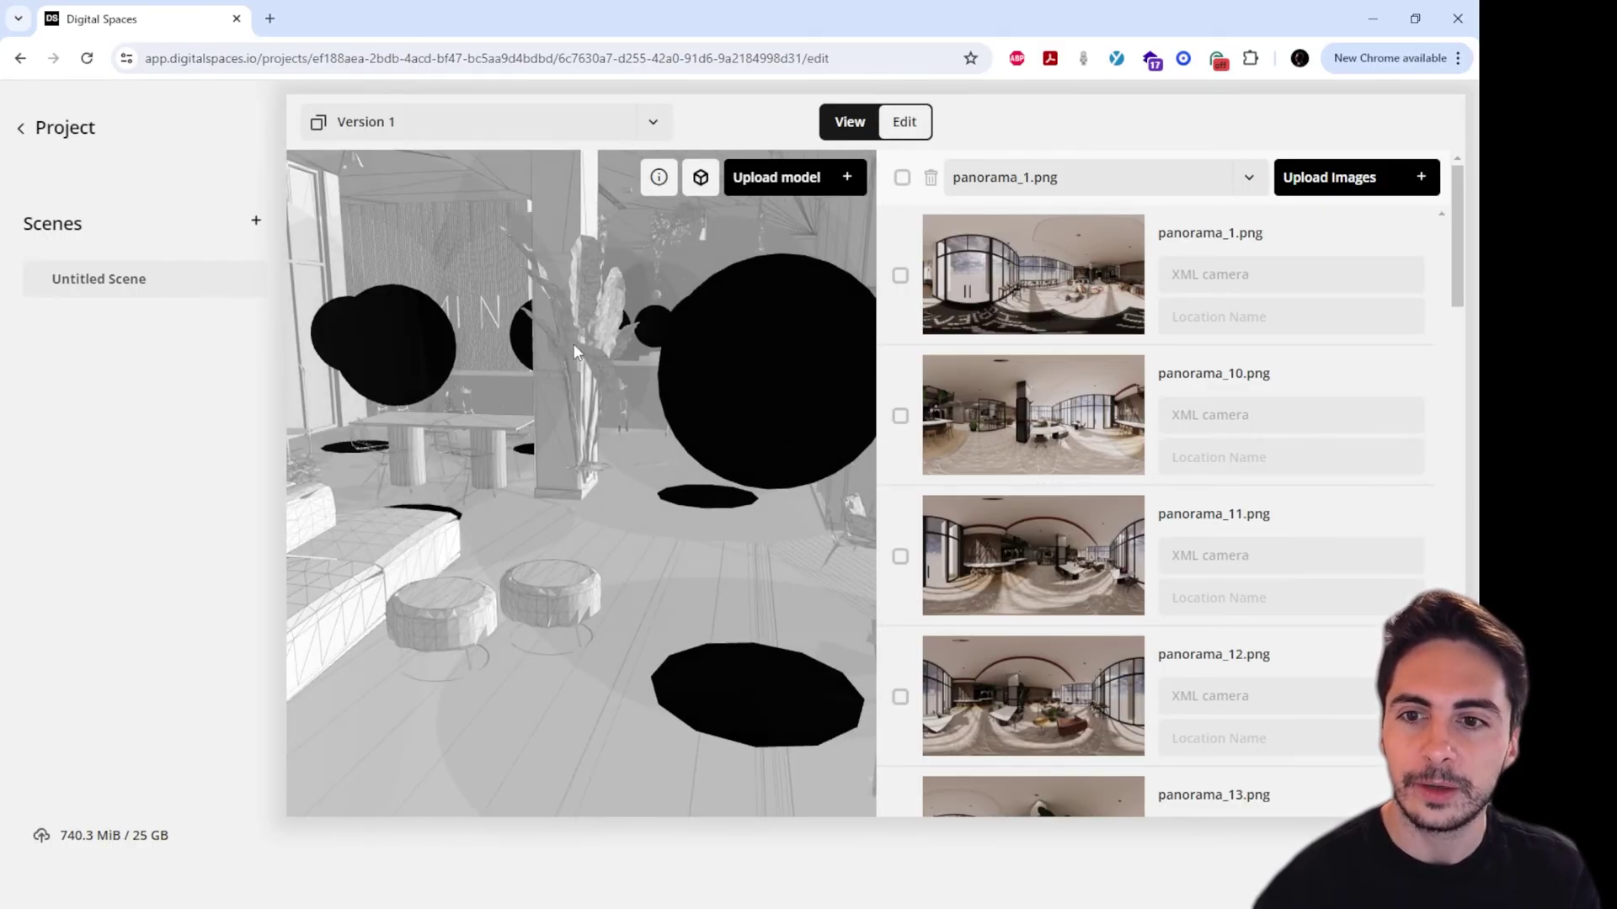
{"action": "scroll", "coordinate": [641, 353], "scroll_direction": "up", "scroll_amount": 6}
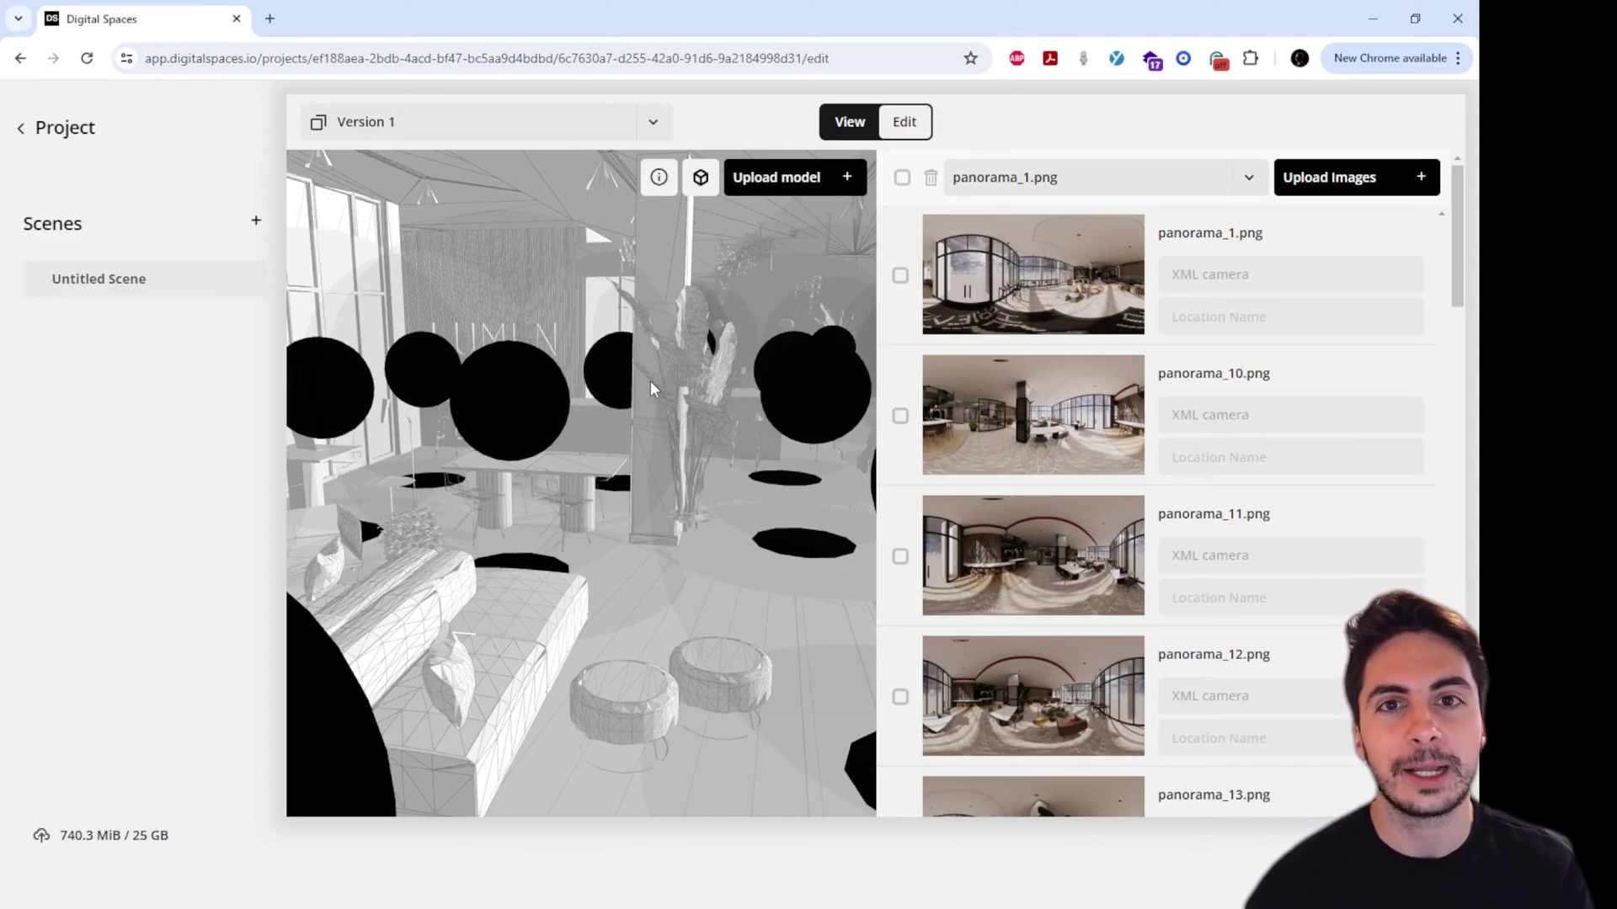
{"action": "left_click_drag", "start_coordinate": [649, 381], "coordinate": [597, 411]}
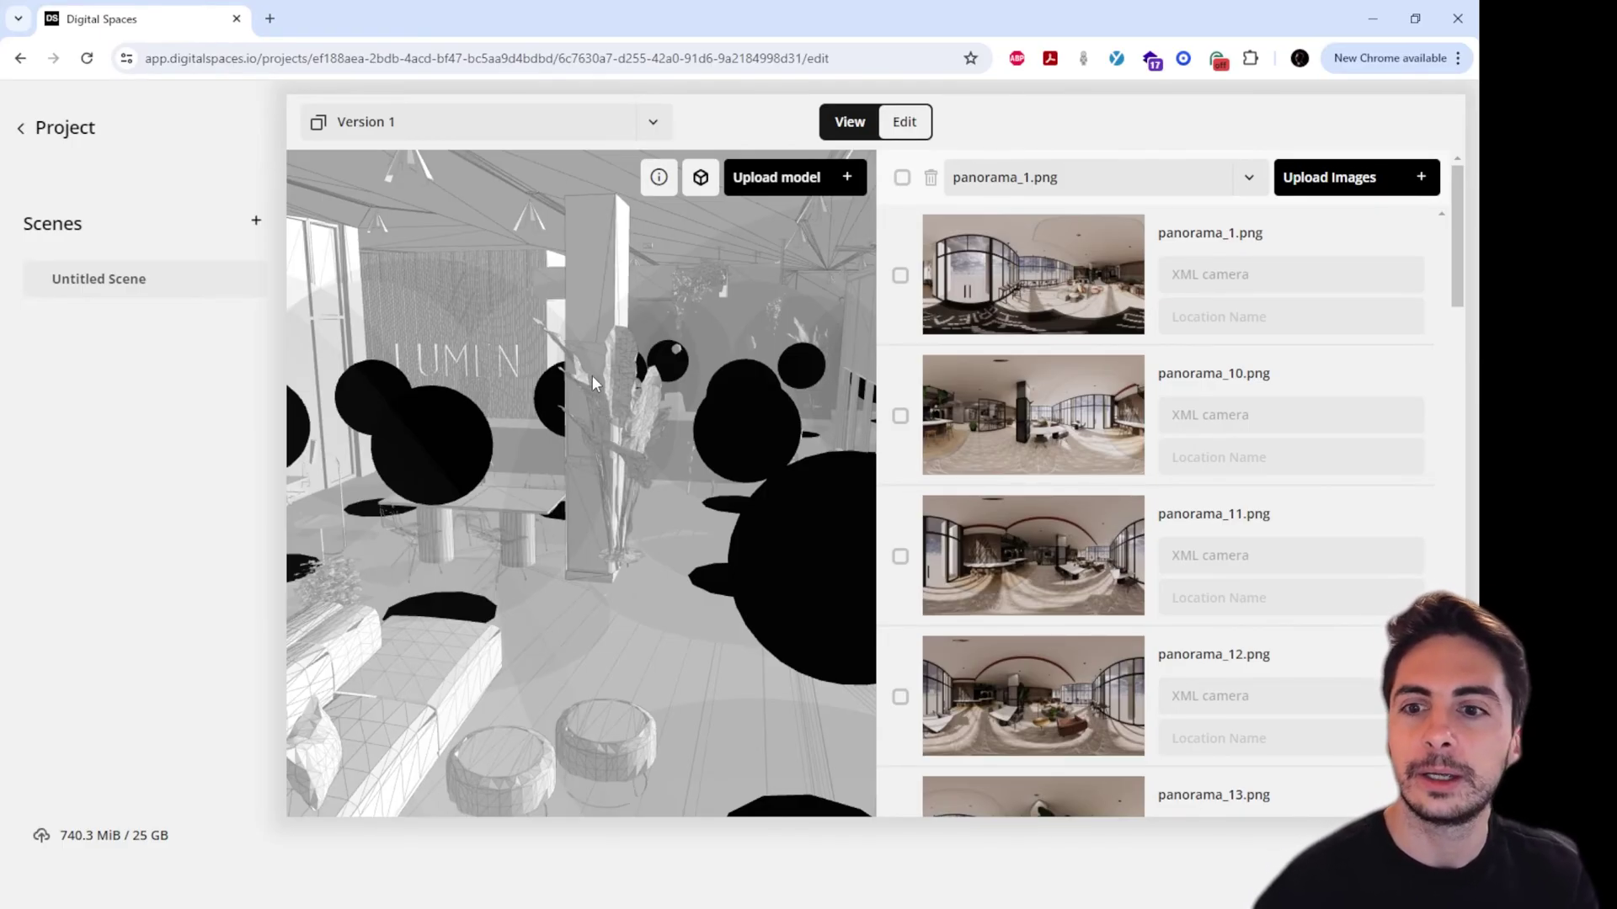
{"action": "scroll", "coordinate": [597, 376], "scroll_direction": "down", "scroll_amount": 10}
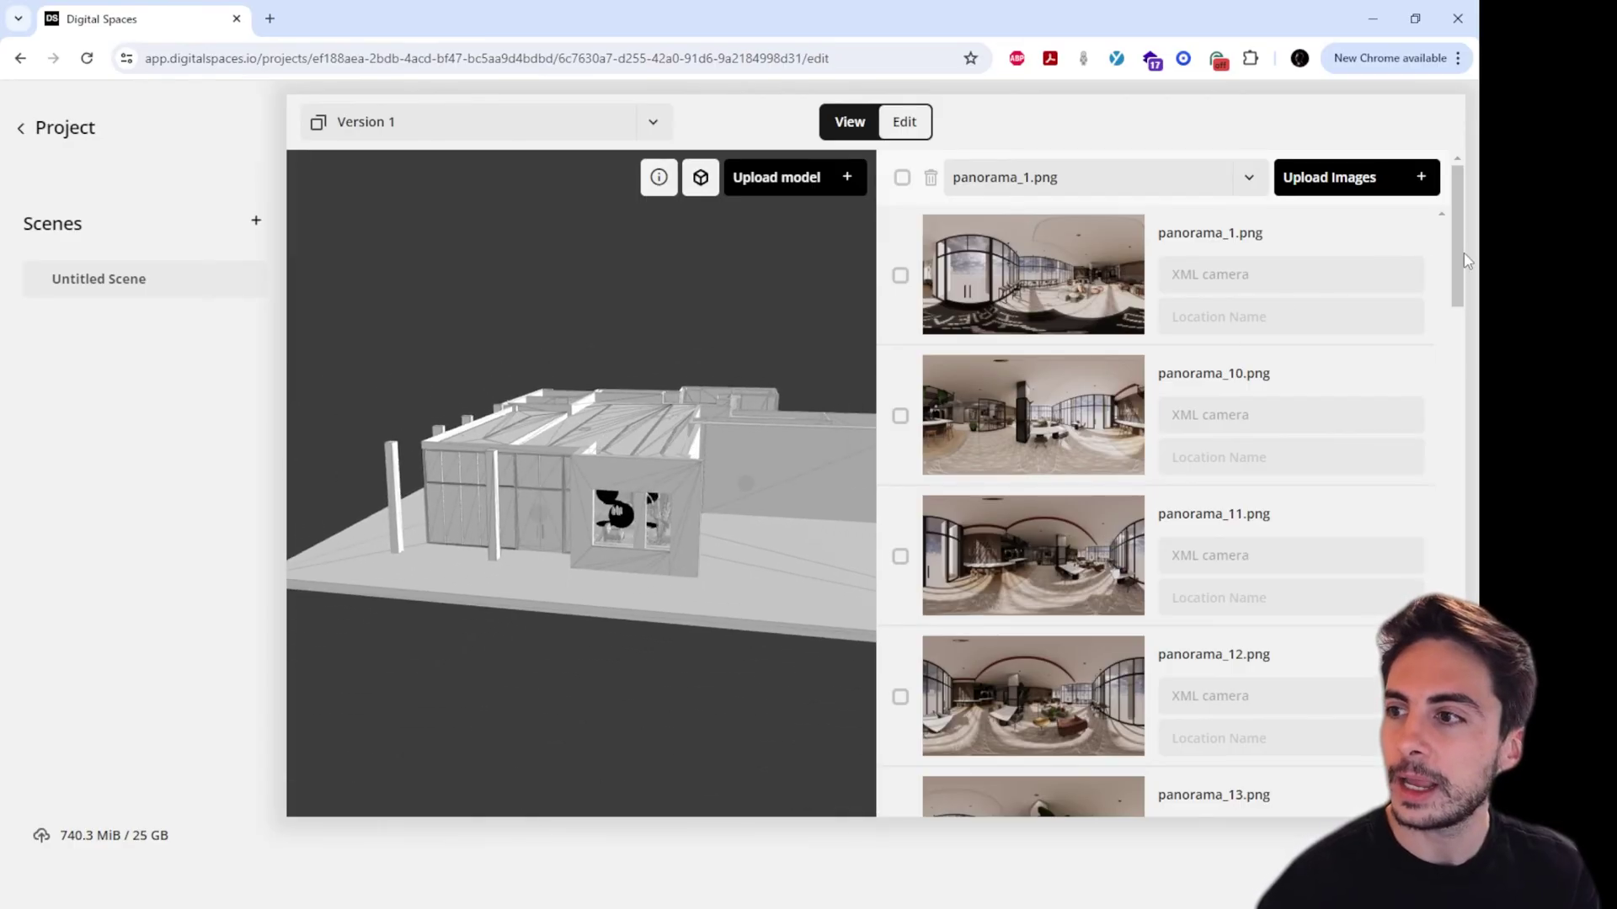
{"action": "left_click_drag", "start_coordinate": [1465, 254], "coordinate": [1466, 202]}
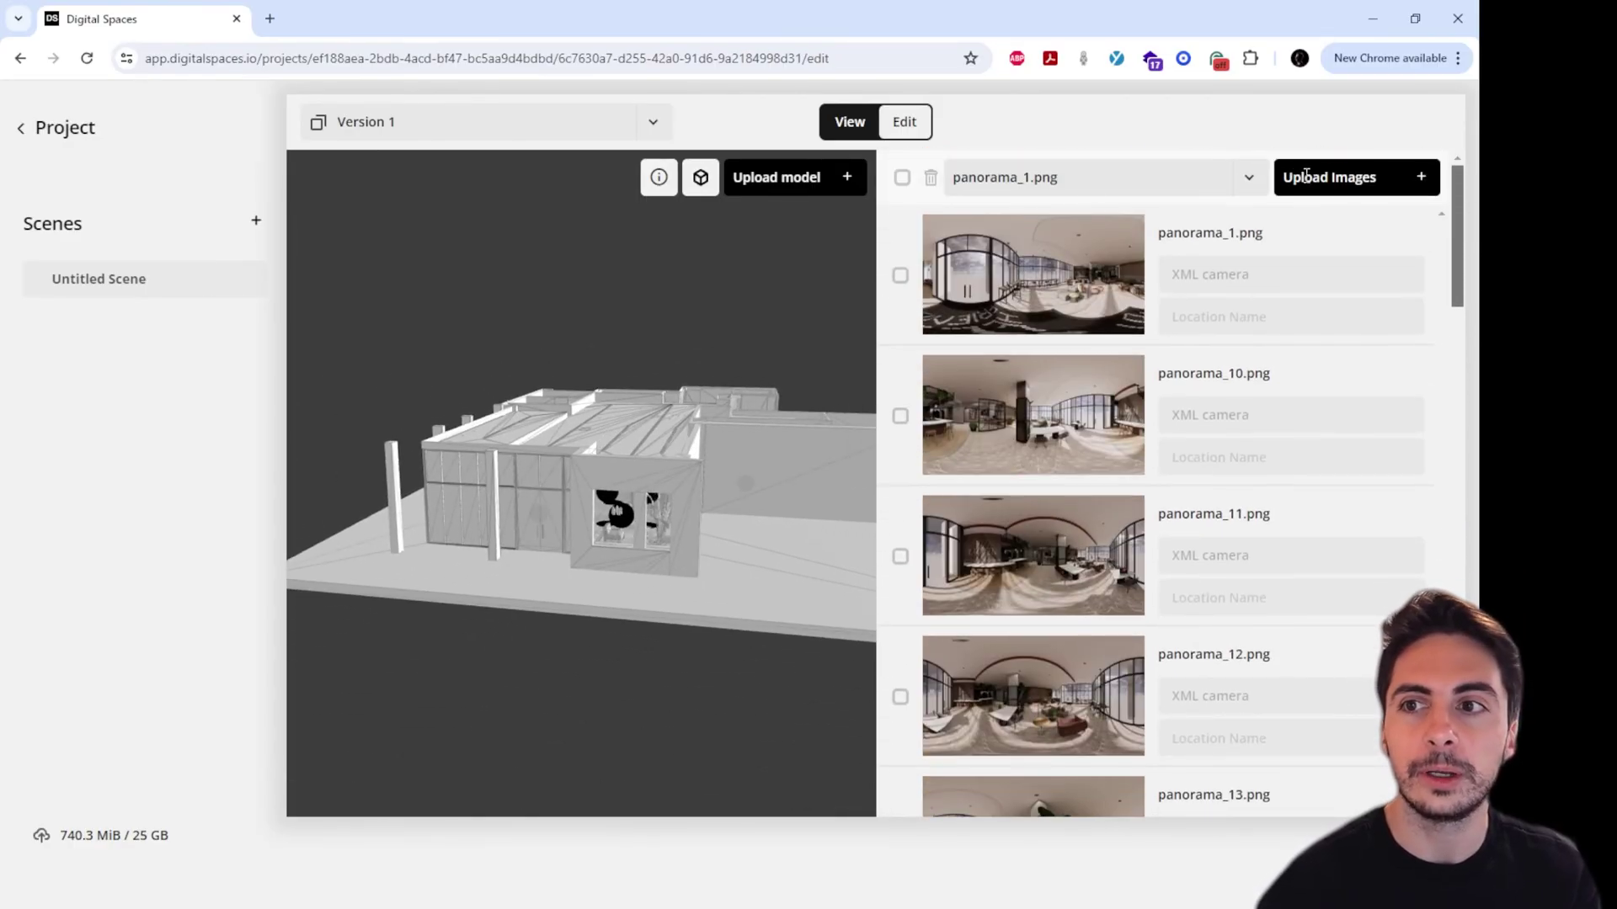
Step: Open the interior panorama tour and walk across the floor spots toward the bar counter
{"action": "left_click", "coordinate": [855, 126]}
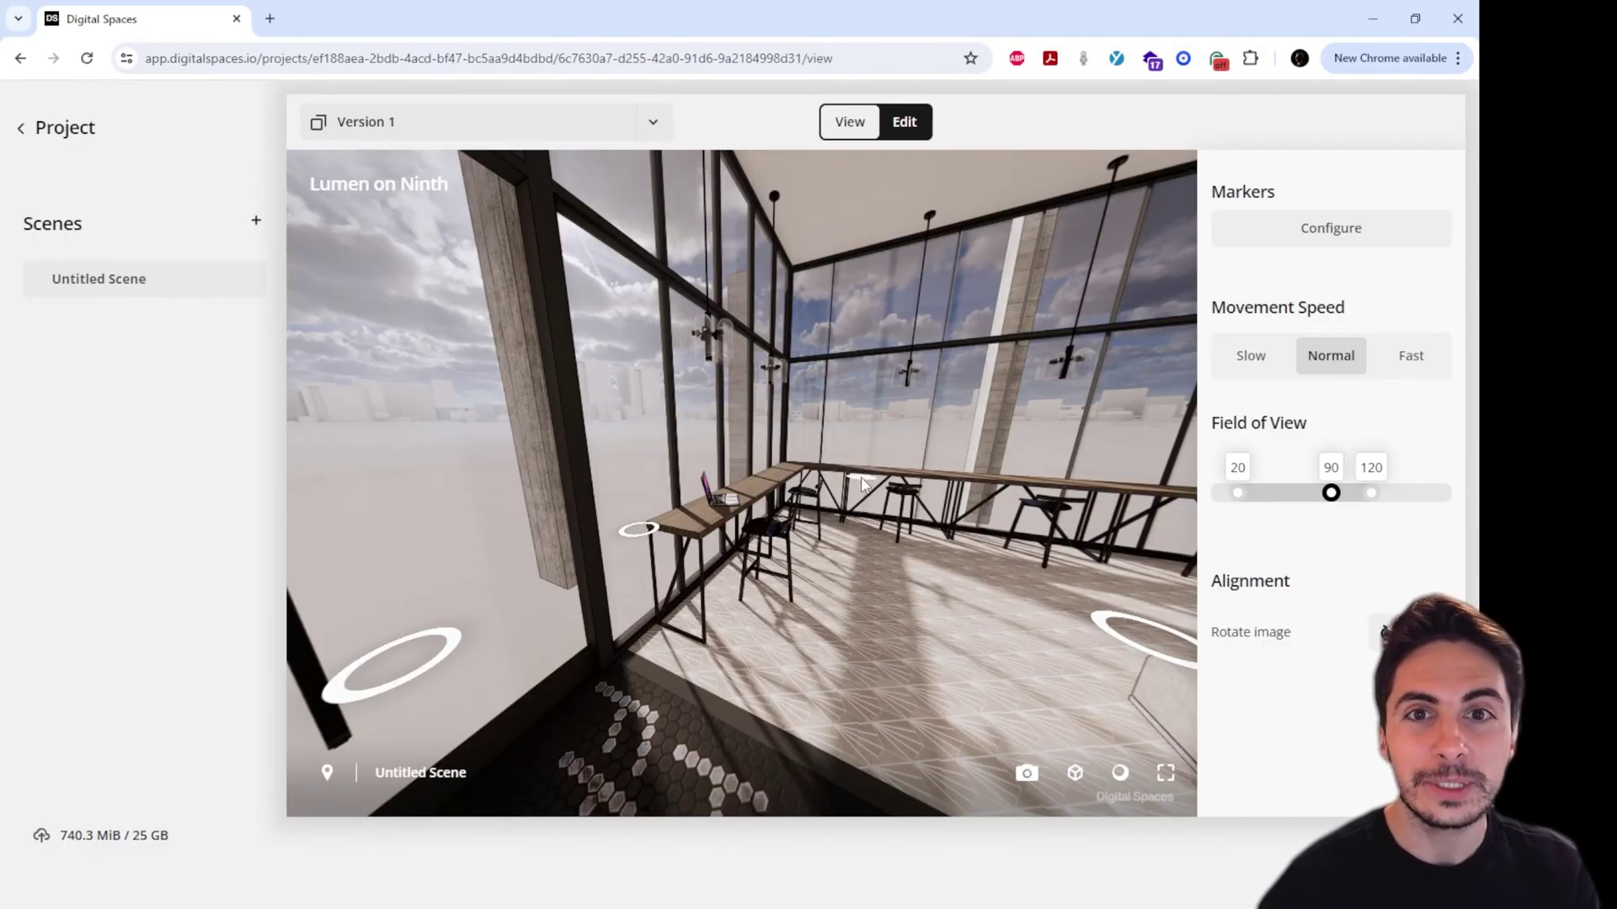
{"action": "left_click", "coordinate": [865, 476]}
{"action": "left_click", "coordinate": [795, 377]}
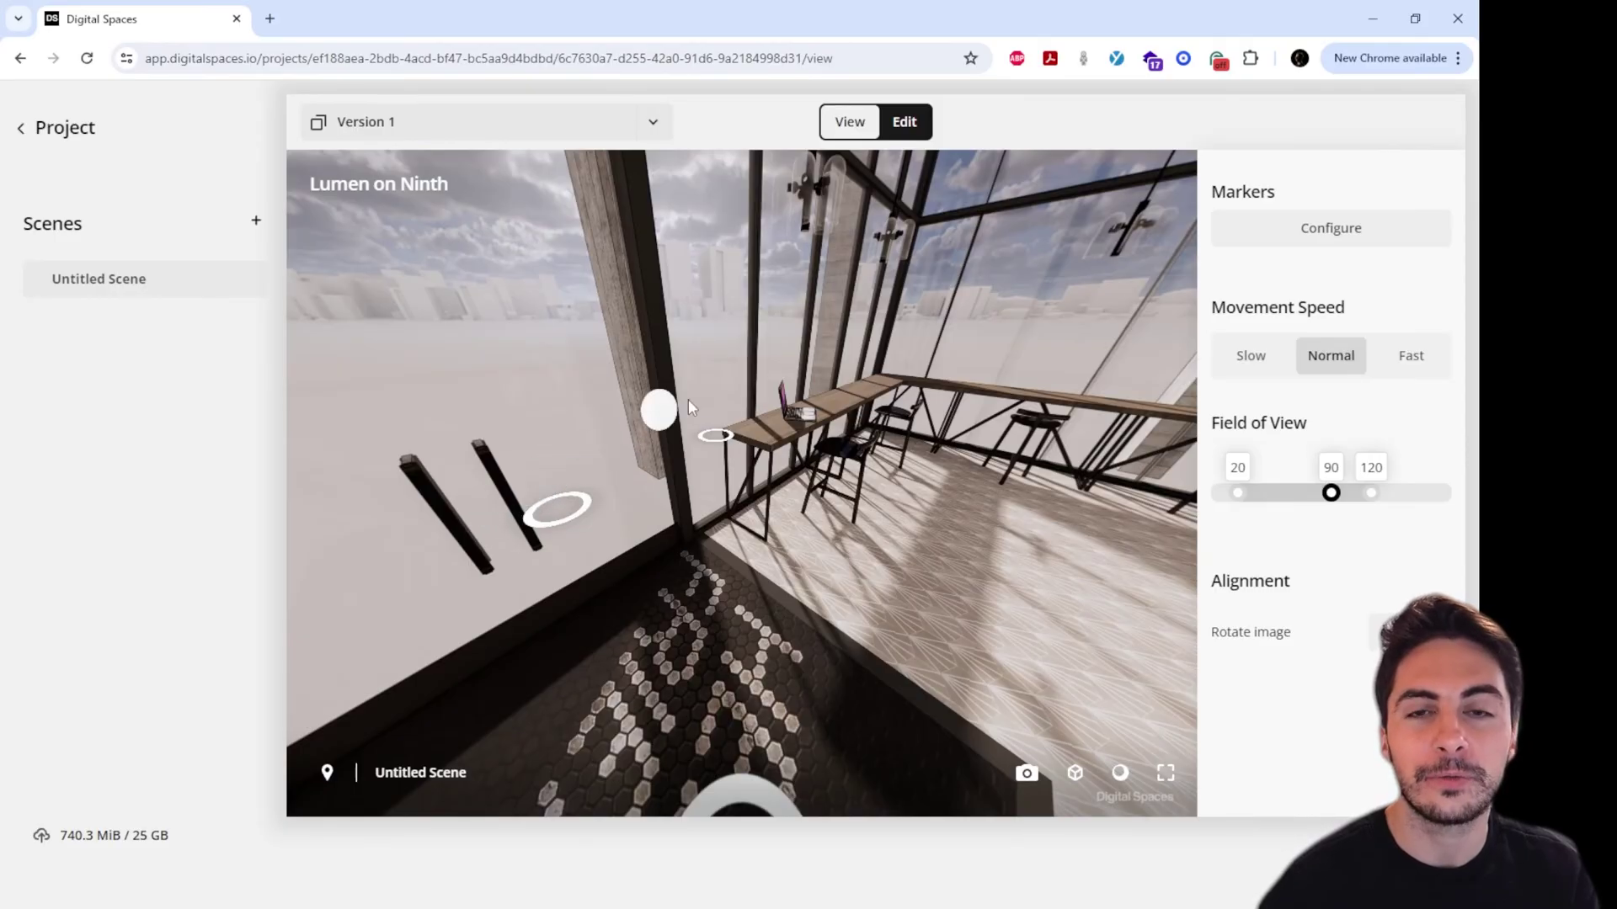
{"action": "left_click", "coordinate": [974, 415]}
{"action": "left_click", "coordinate": [881, 392]}
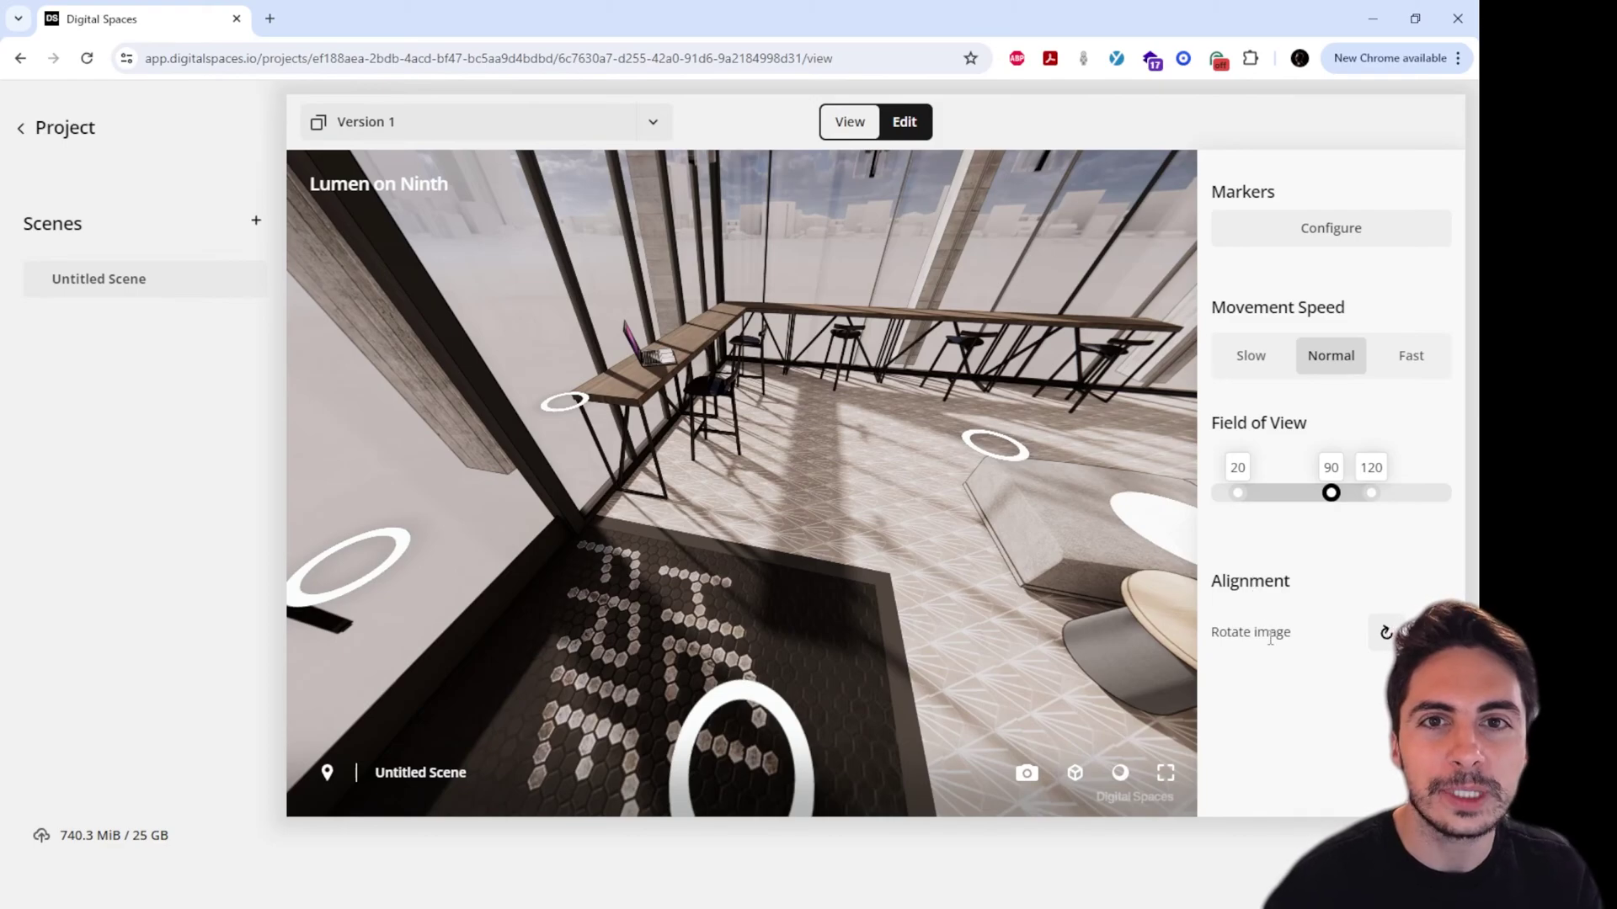
Step: Rotate the panorama image to realign it, then walk through the lounge past the bar
{"action": "left_click", "coordinate": [1386, 633]}
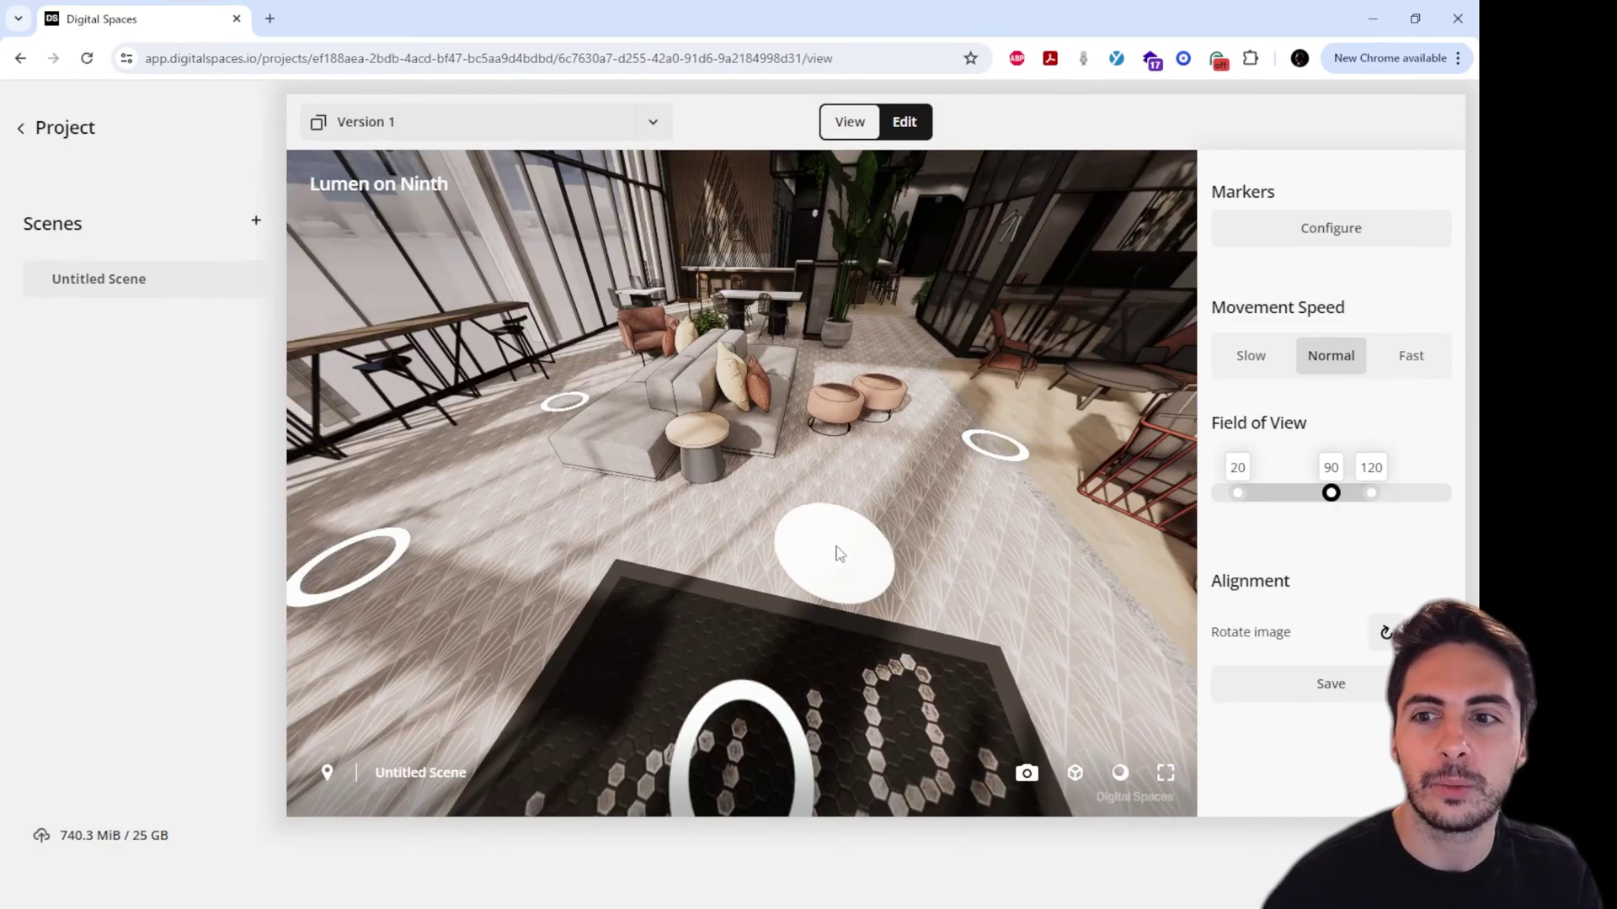
{"action": "left_click", "coordinate": [800, 505]}
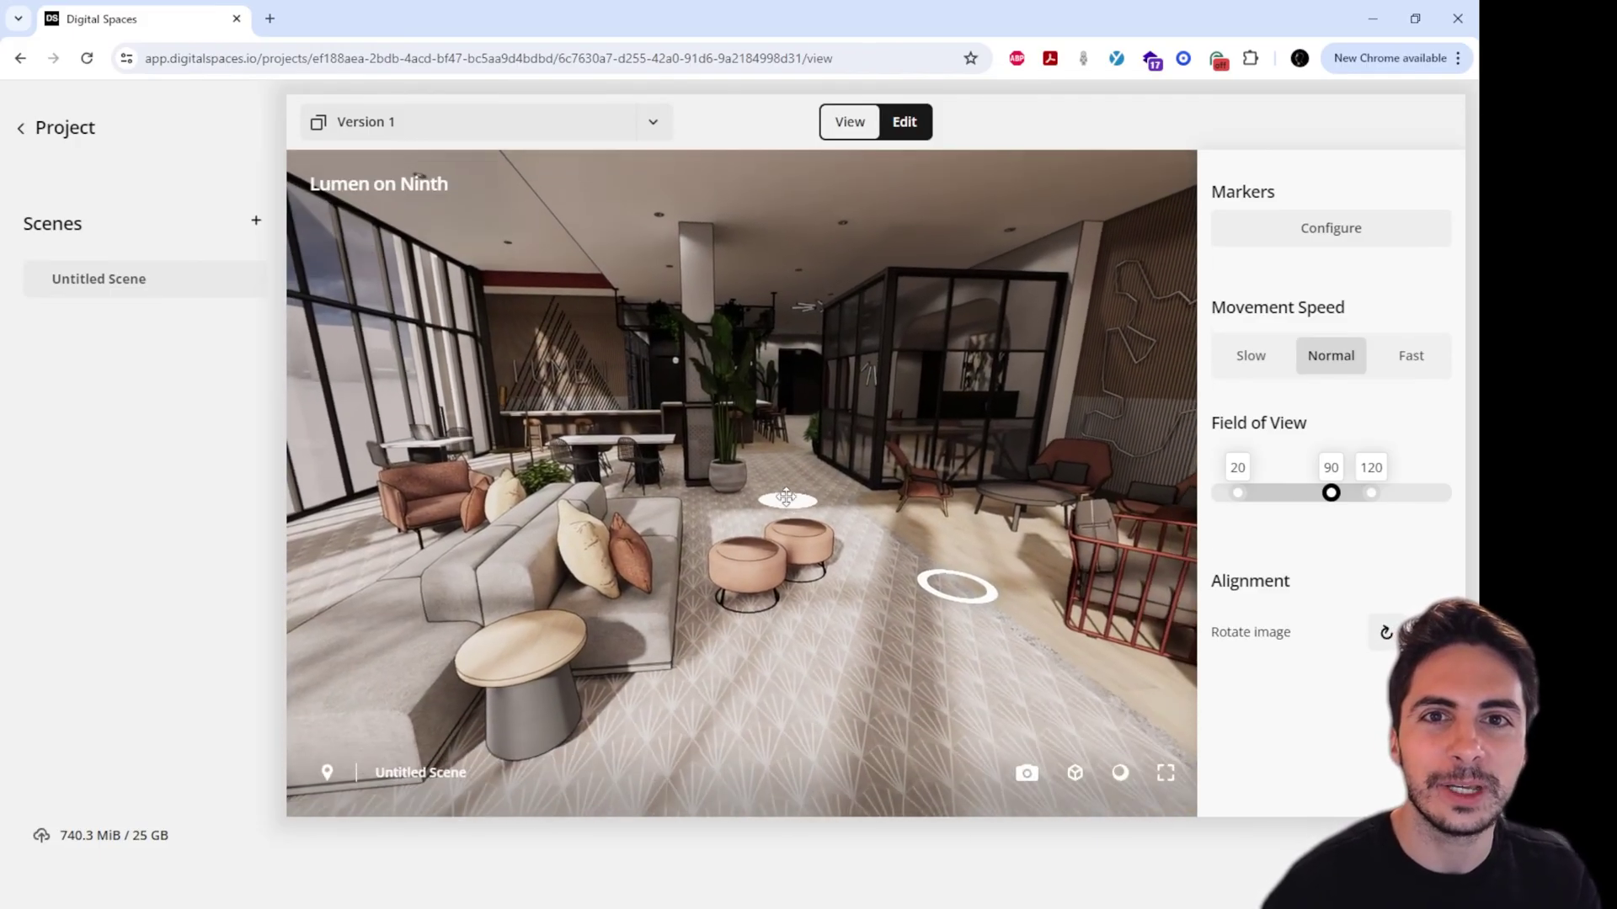
{"action": "left_click", "coordinate": [758, 463]}
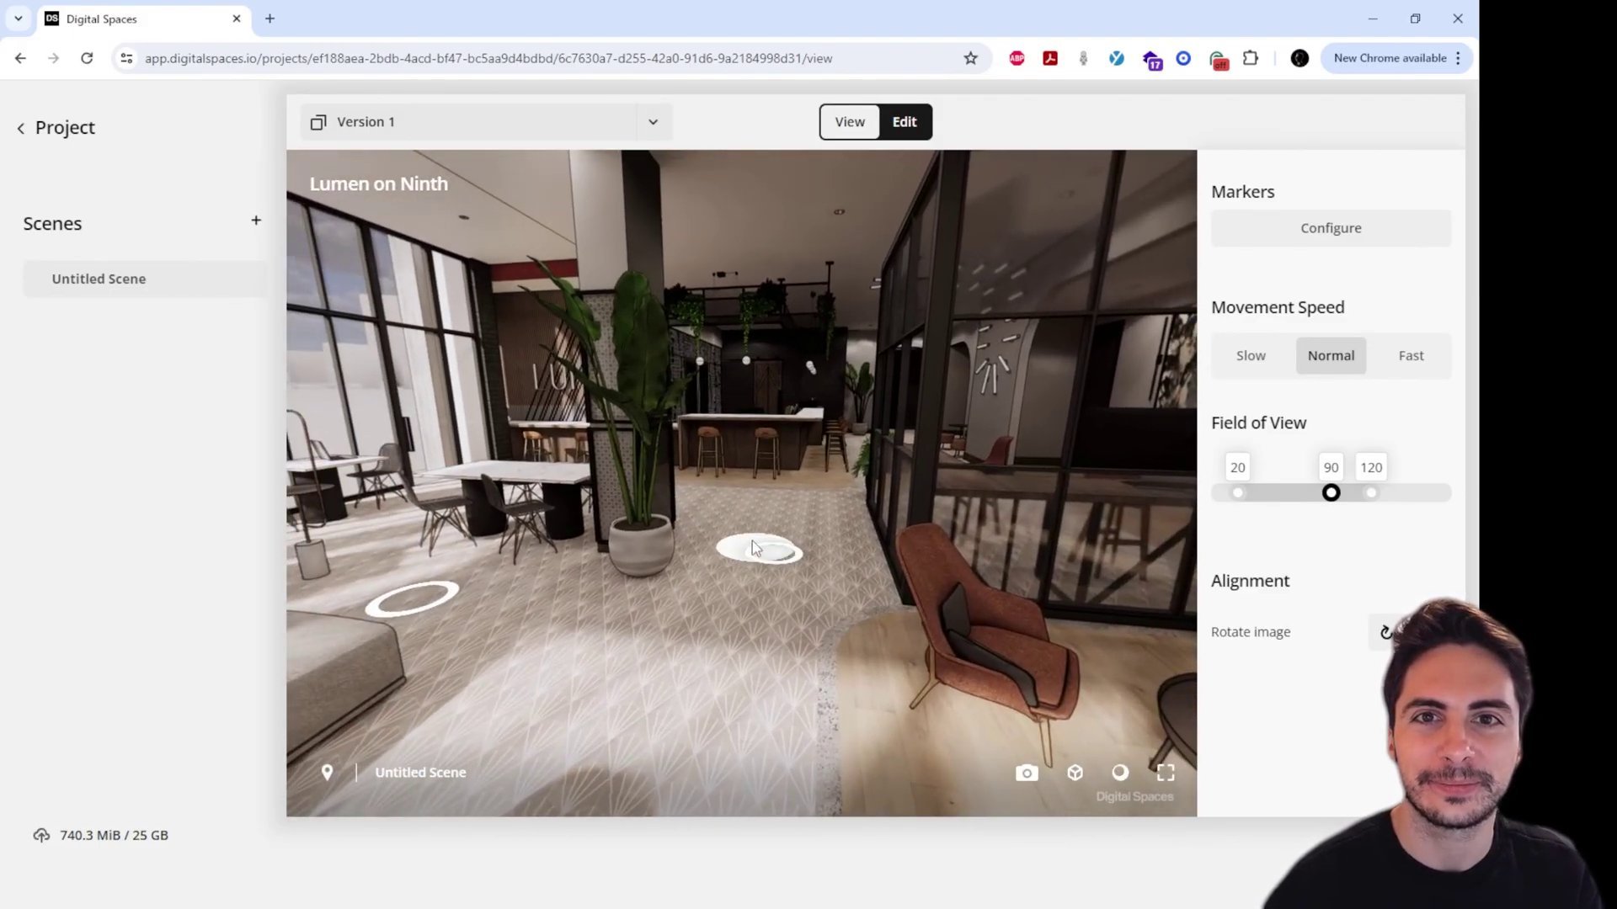
{"action": "left_click", "coordinate": [712, 438]}
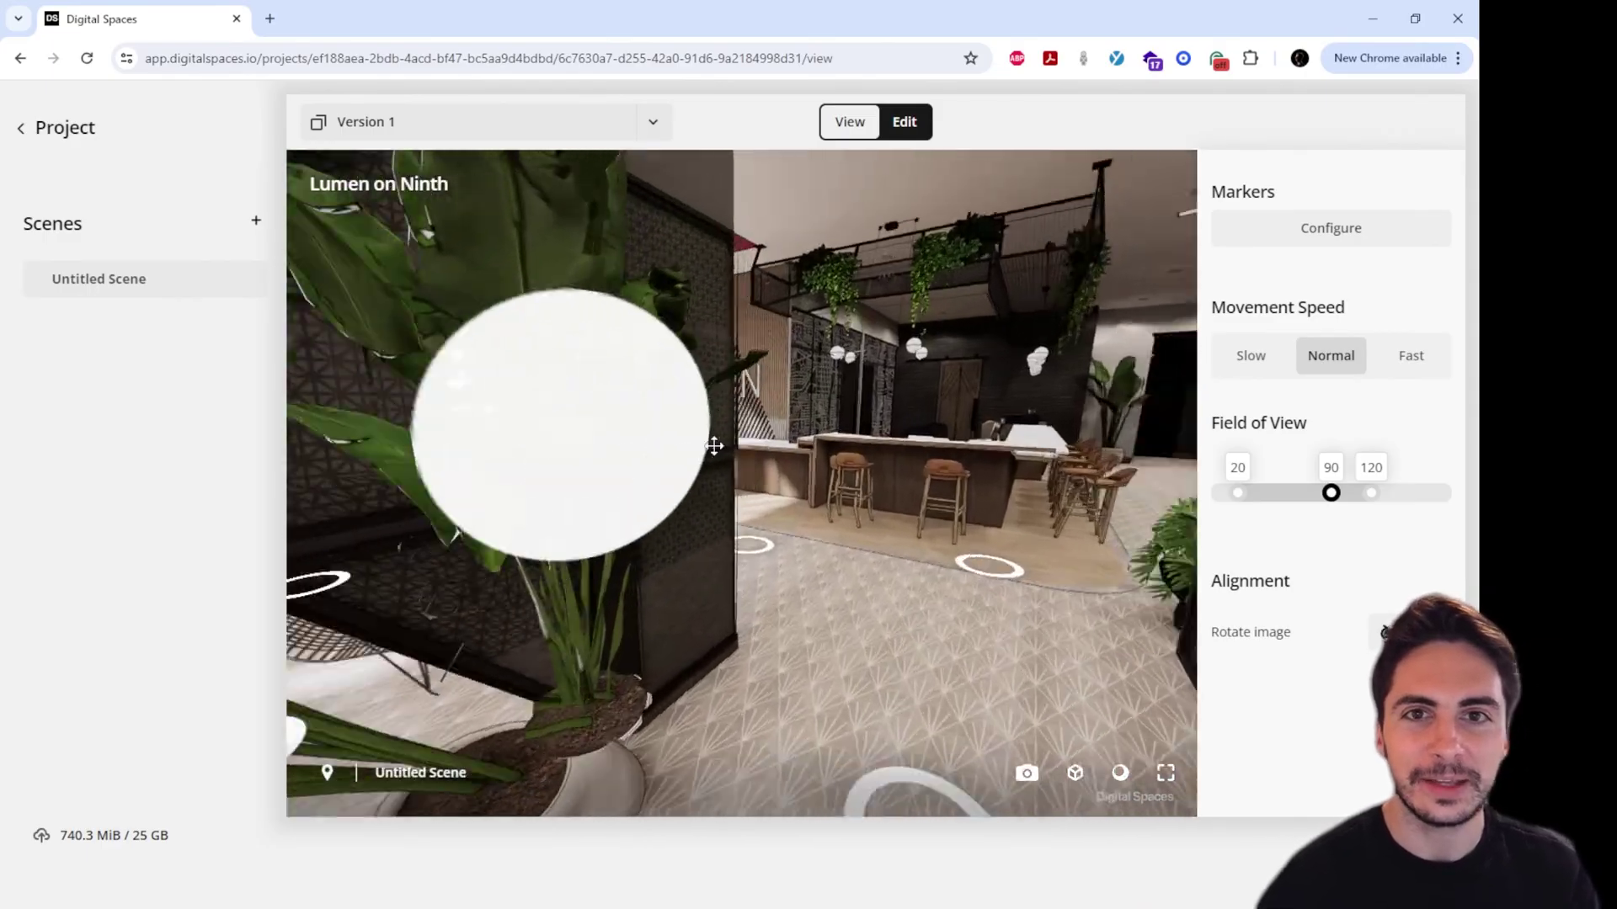
{"action": "left_click", "coordinate": [715, 447]}
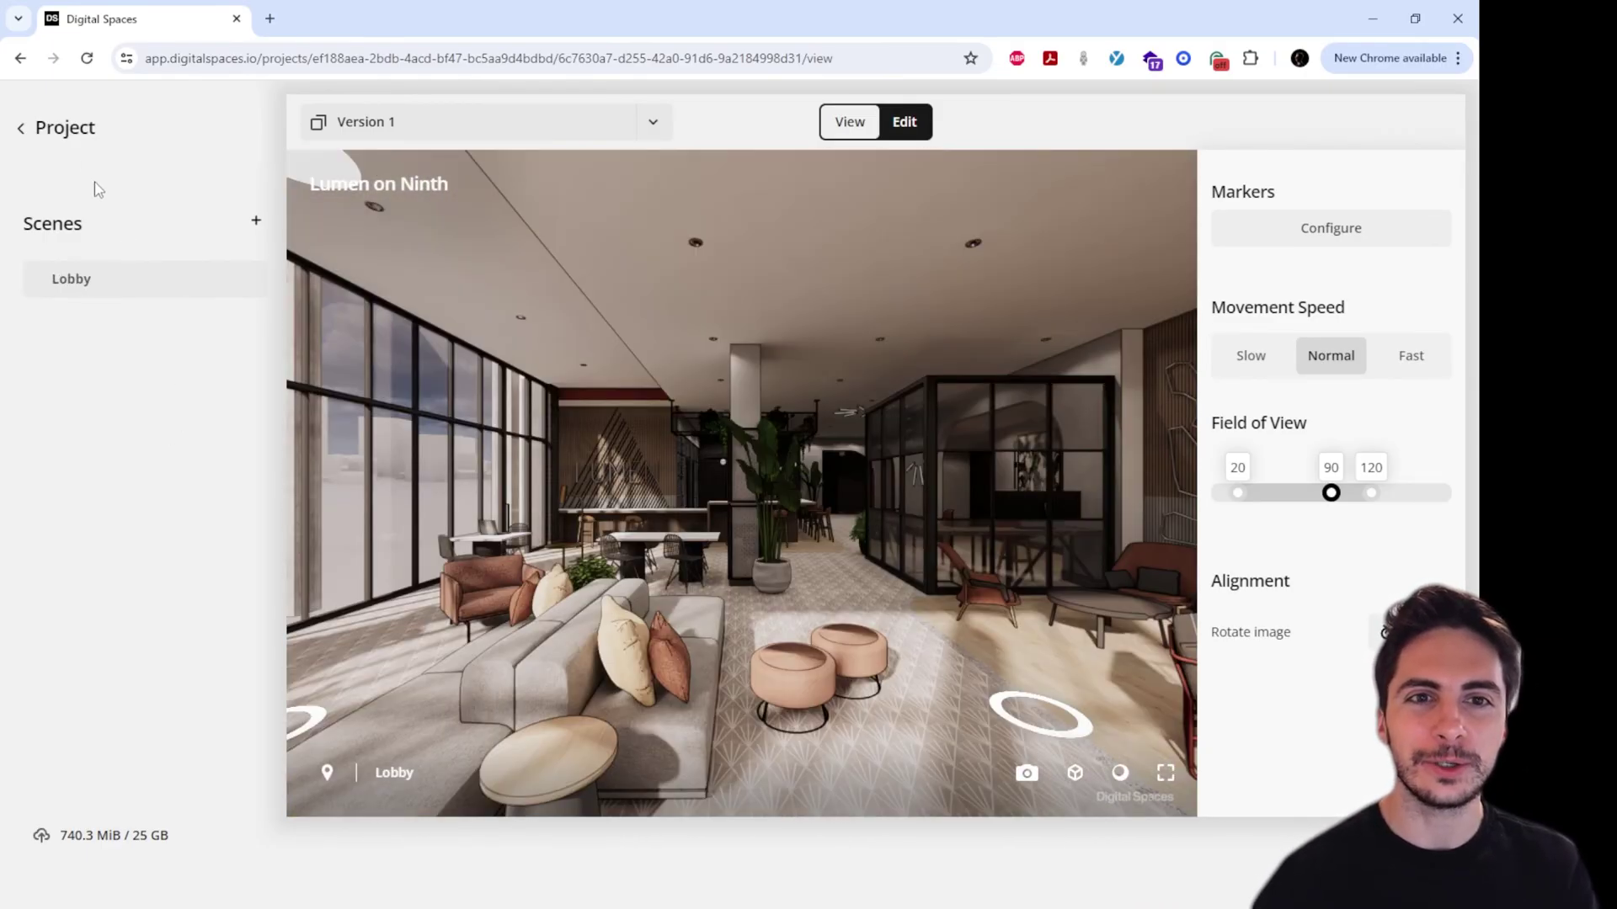
Step: Publish the Lumen on Ninth tour, then open its shared version in a new tab
{"action": "left_click", "coordinate": [67, 128]}
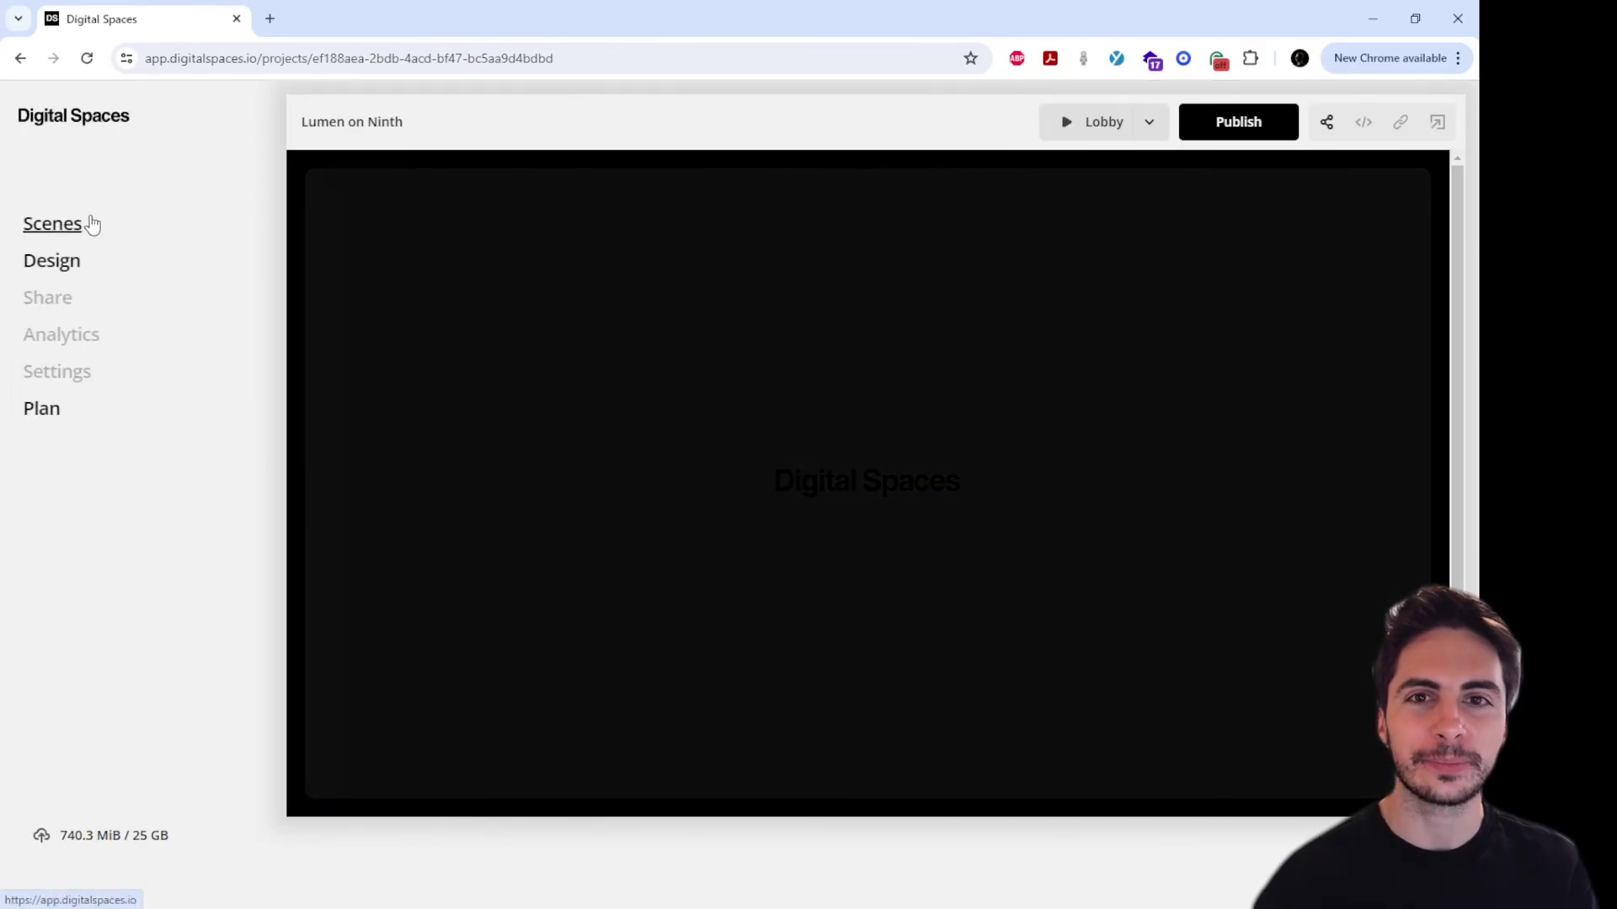
{"action": "left_click", "coordinate": [1221, 125]}
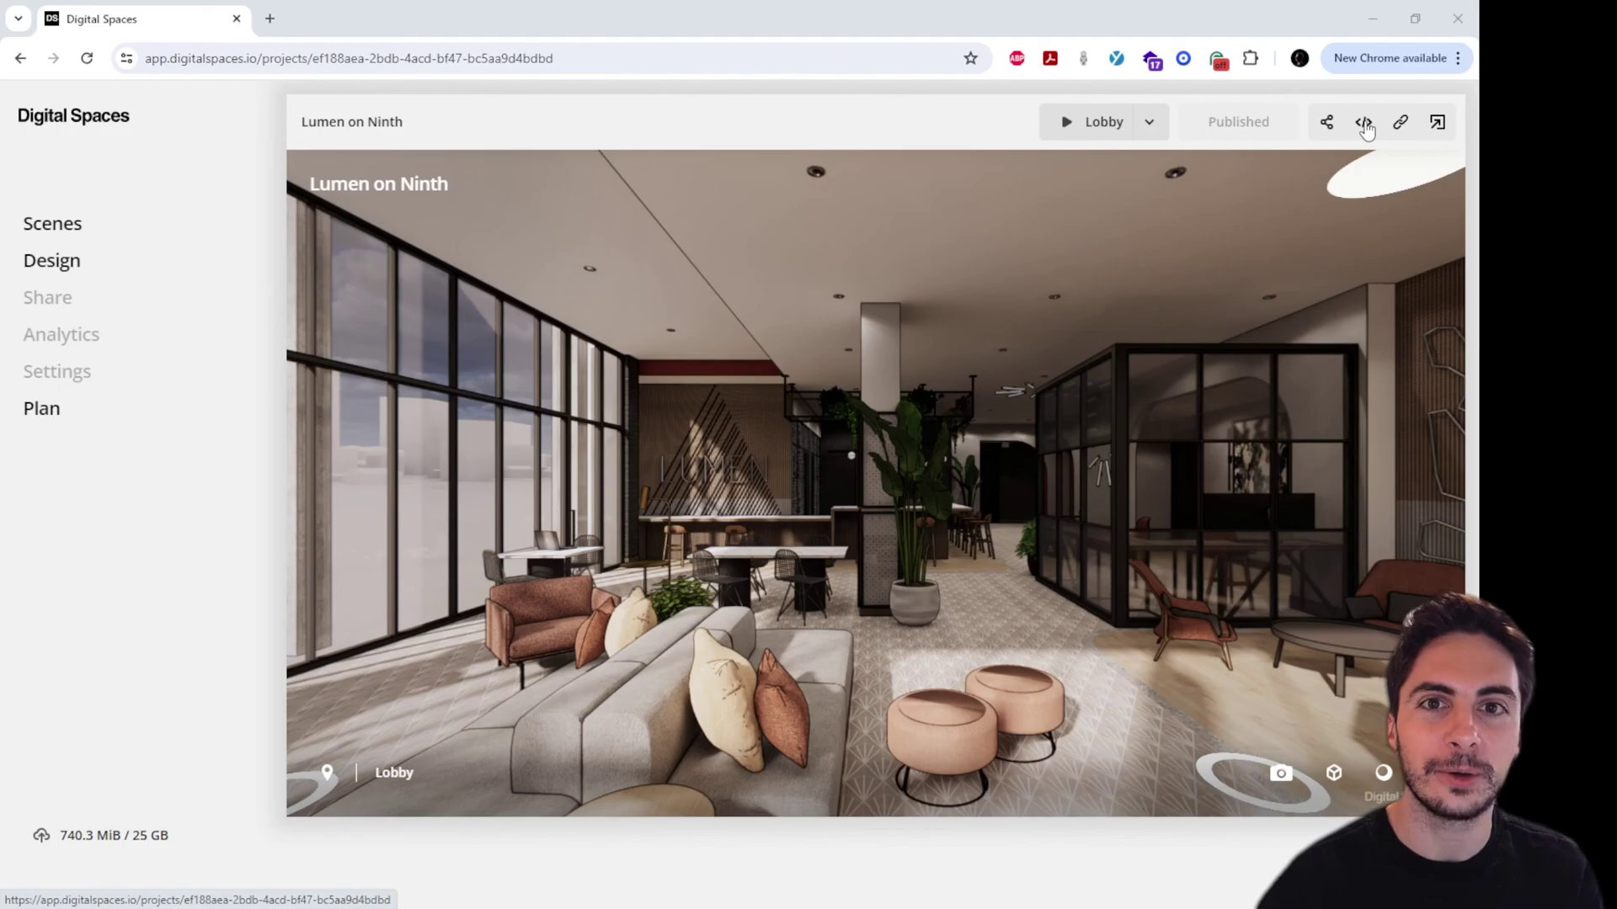
{"action": "left_click", "coordinate": [1364, 123]}
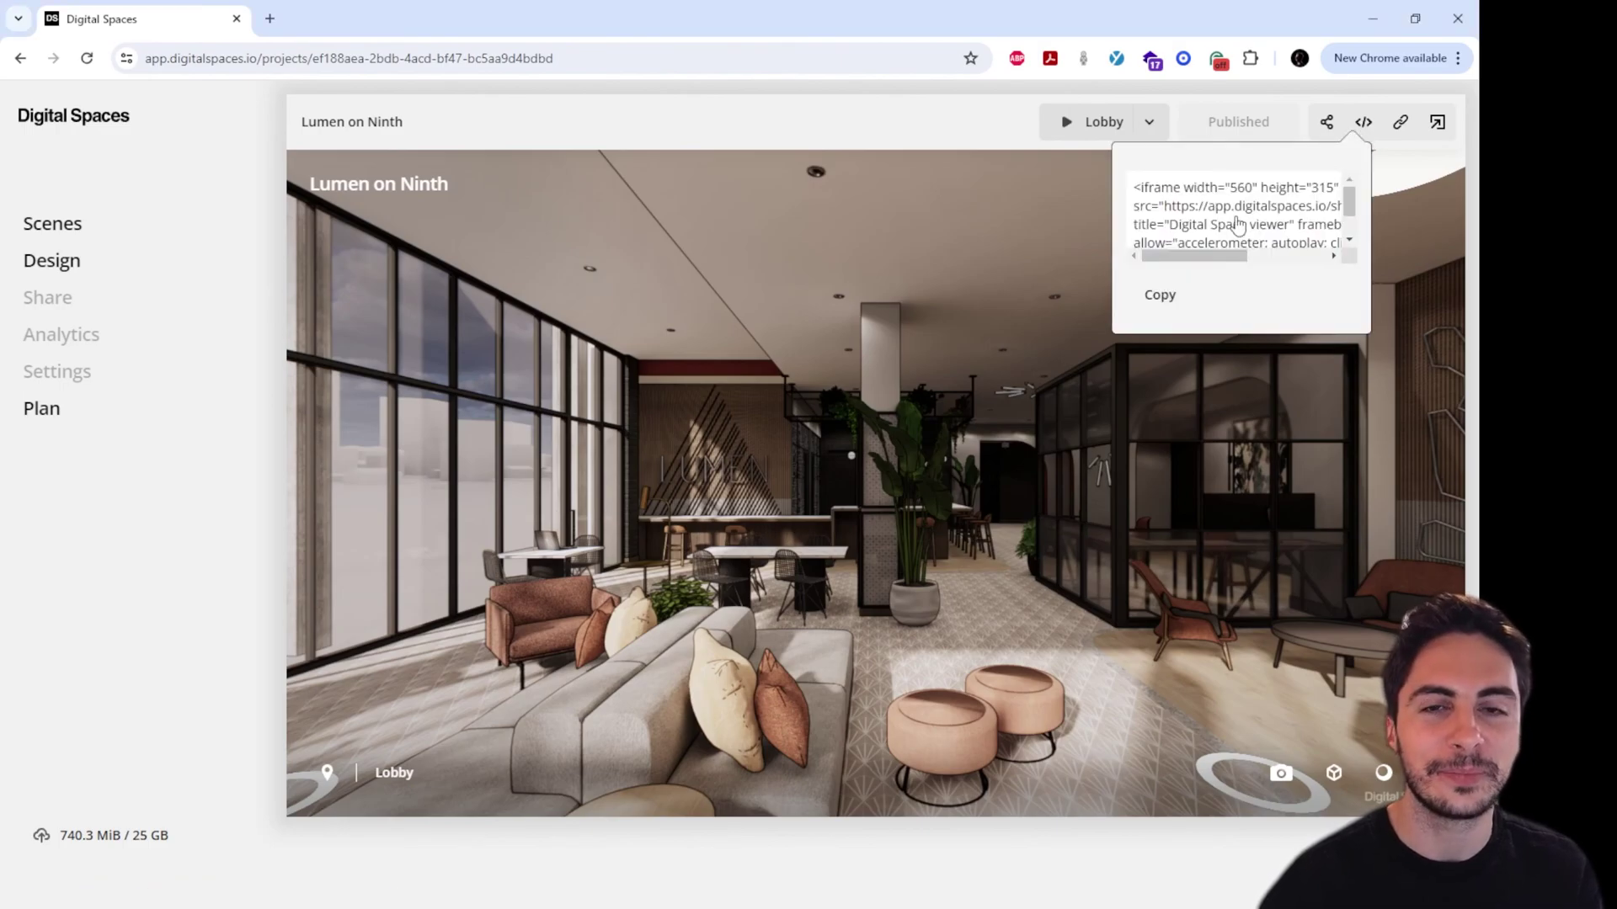
{"action": "left_click", "coordinate": [1437, 124]}
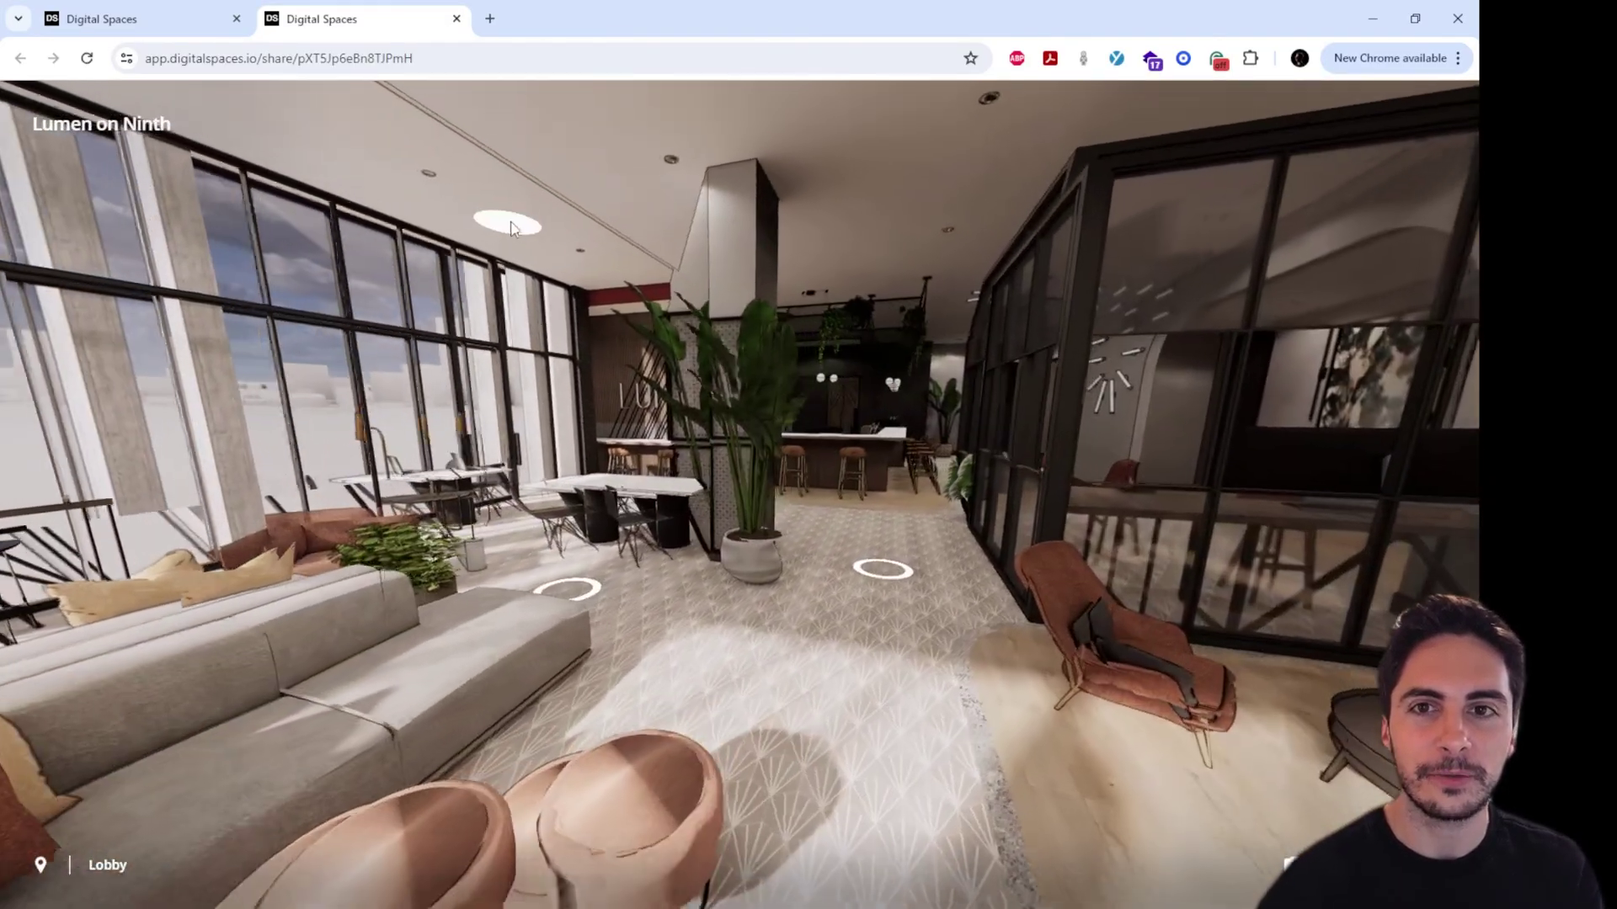
Step: Select the share URL, then walk the live tour from the lounge to the entrance doors
{"action": "left_click", "coordinate": [440, 57]}
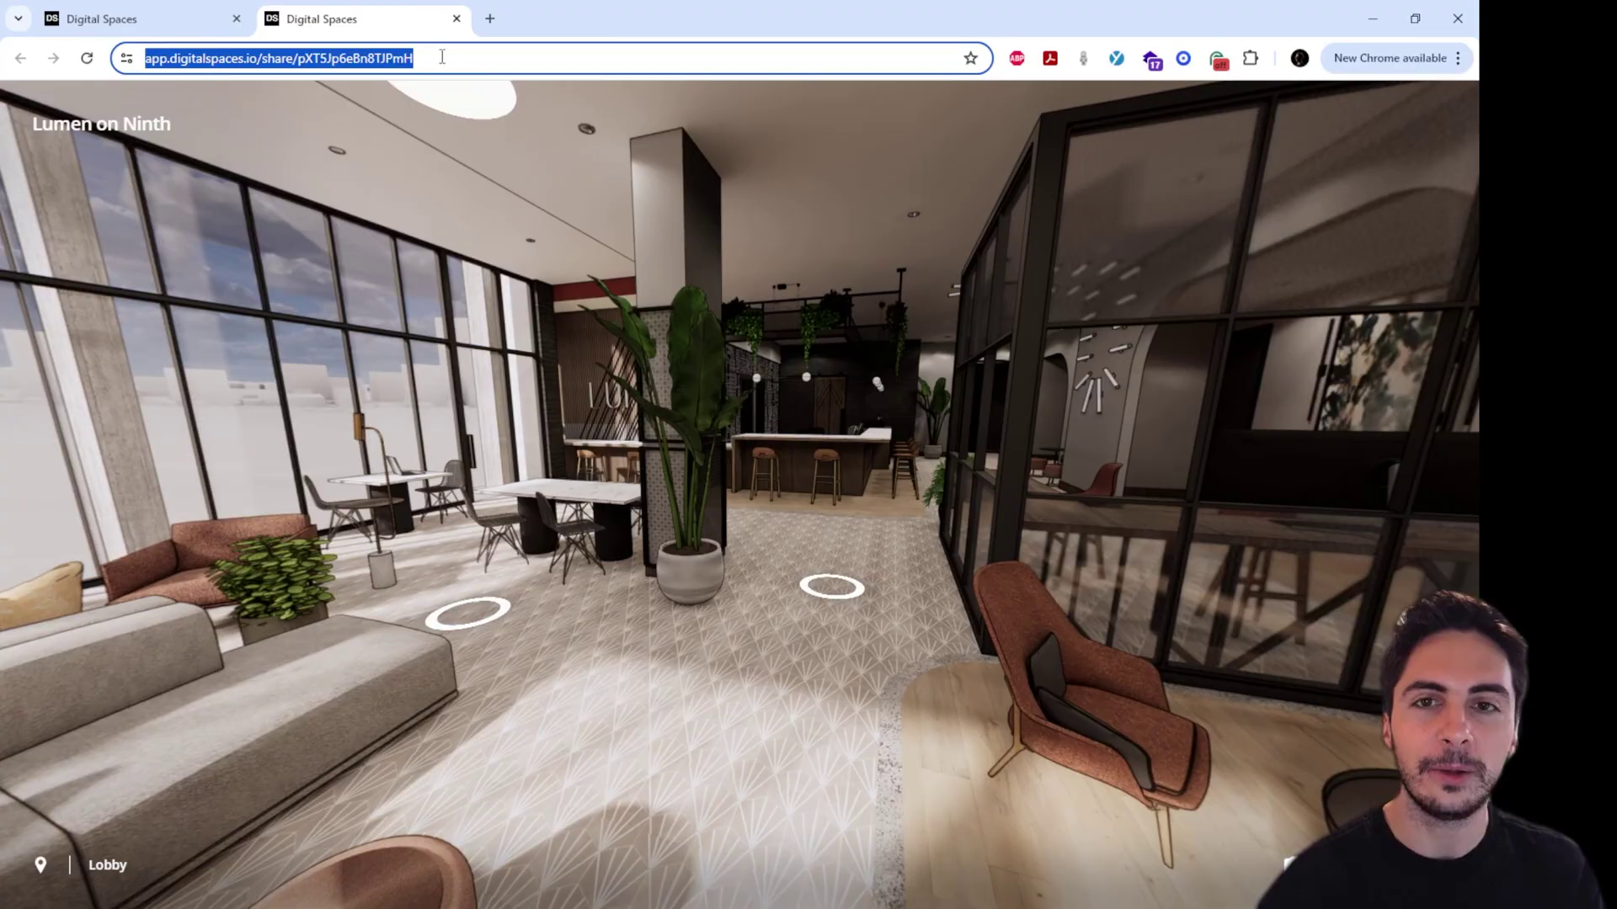
{"action": "left_click", "coordinate": [721, 520]}
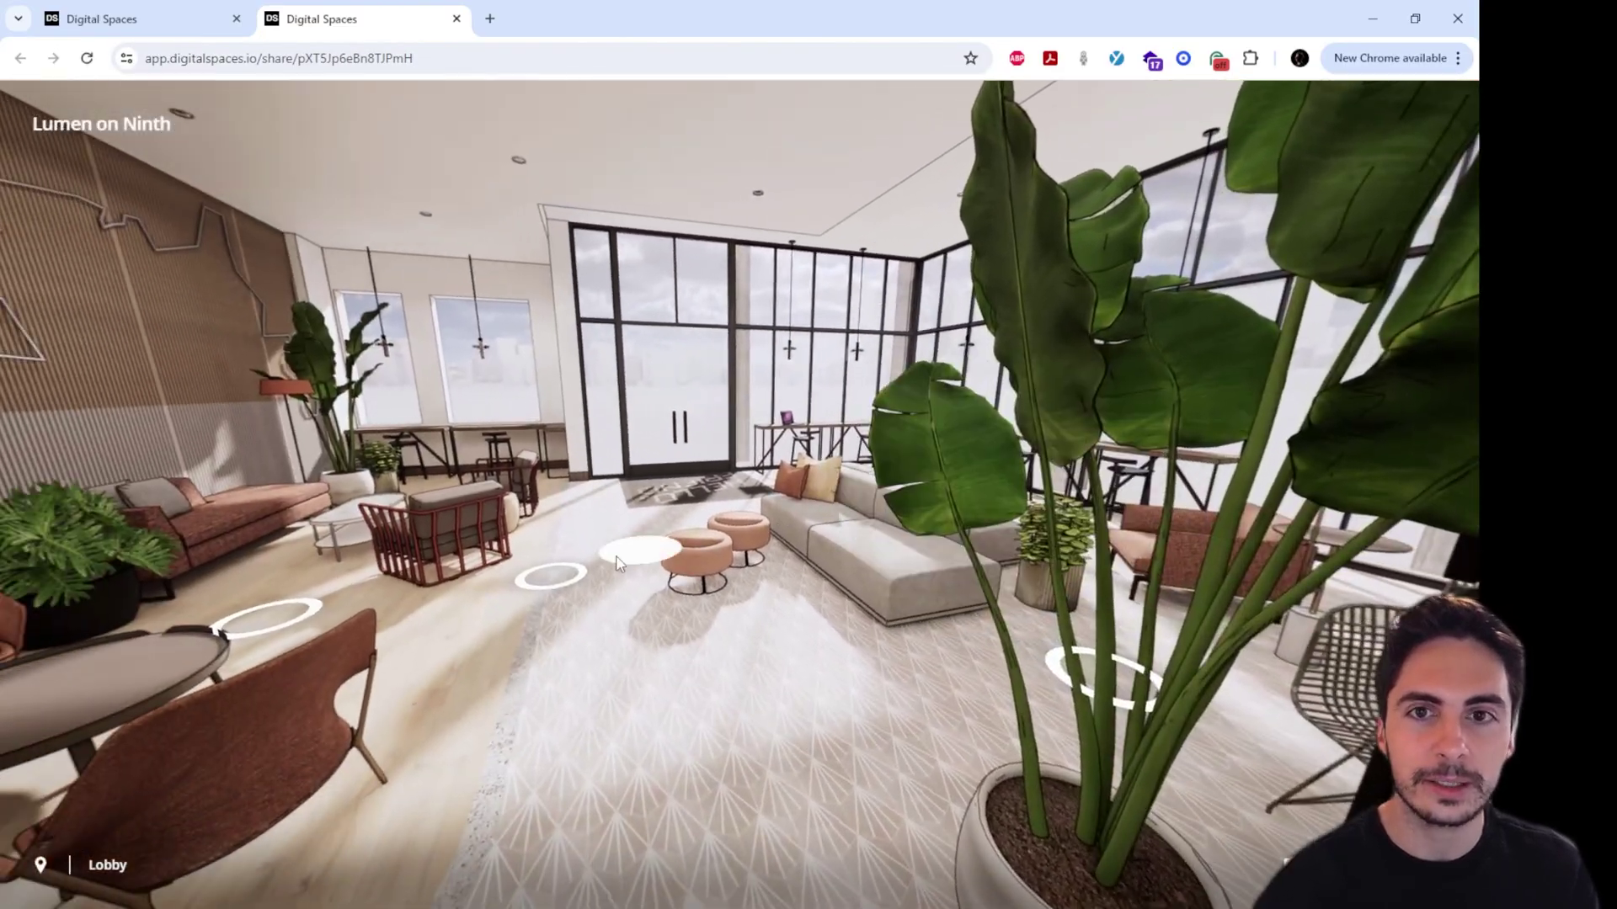
{"action": "left_click", "coordinate": [617, 562]}
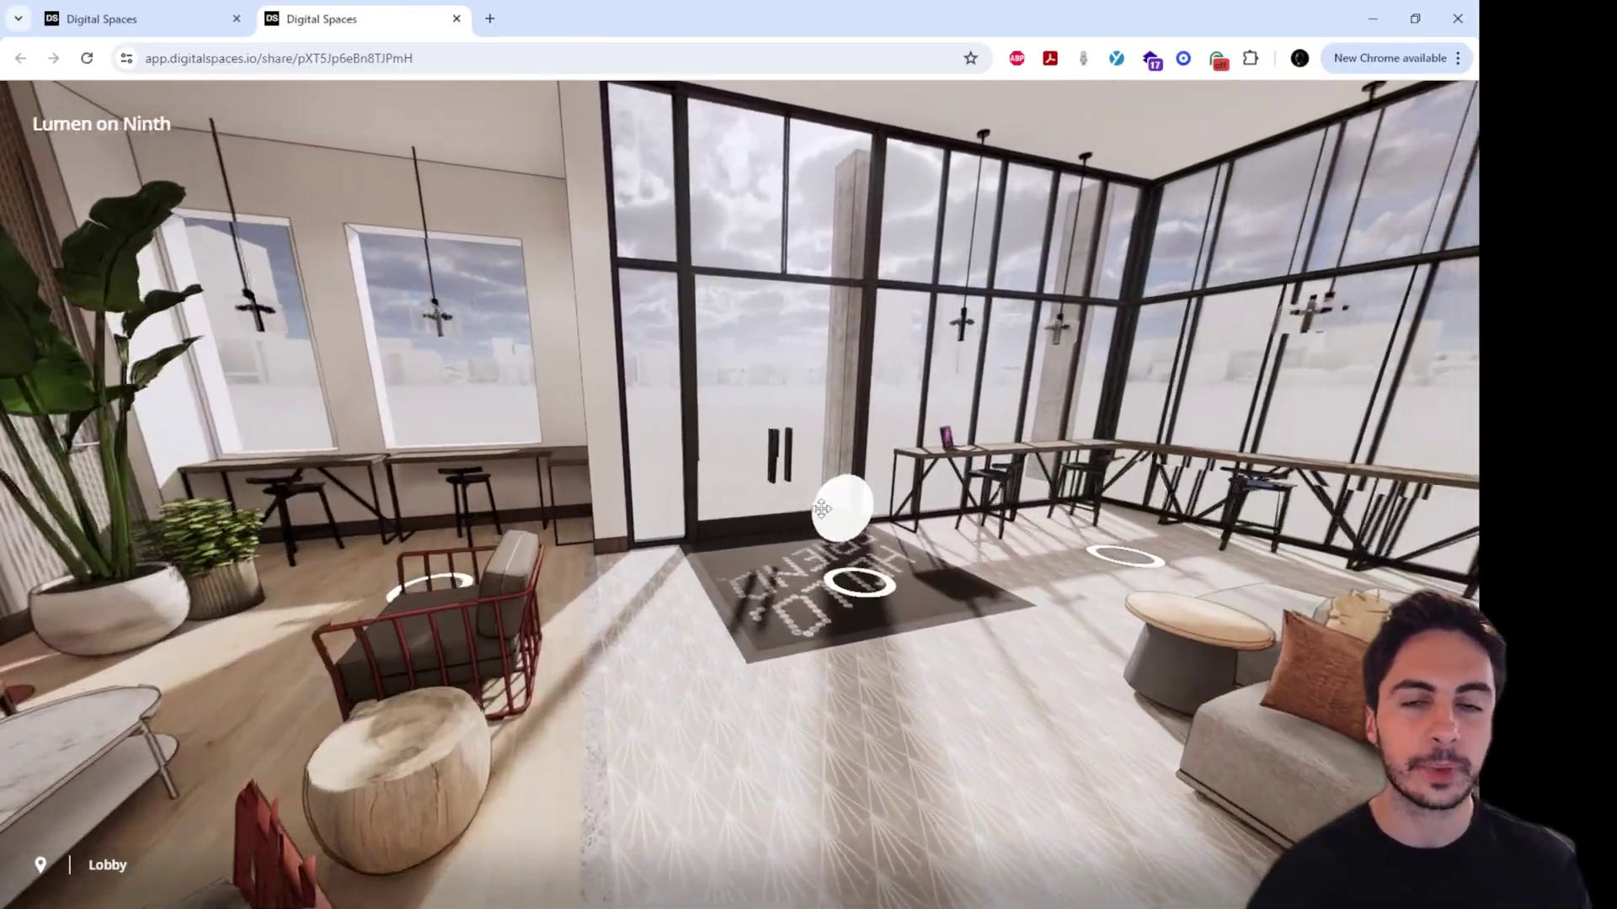